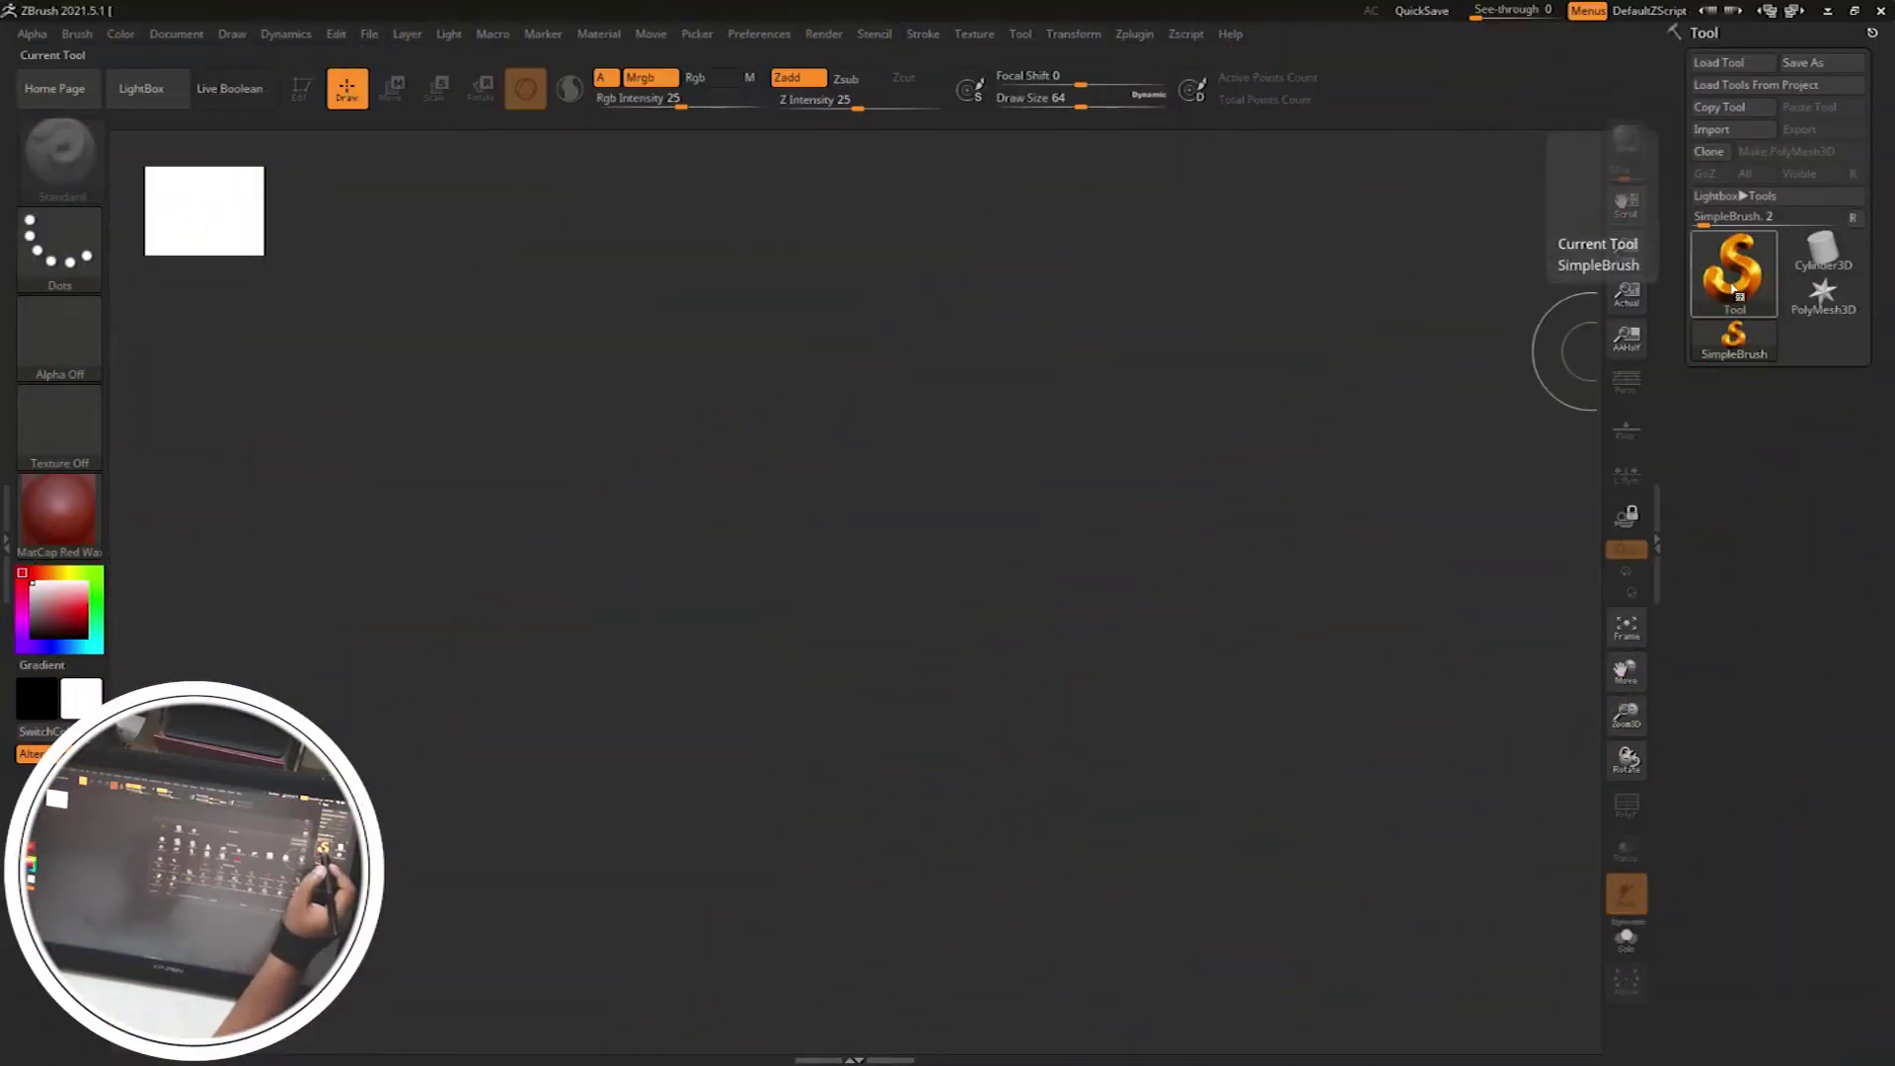
# Draw a Sphere3D in the middle of the canvas, make it editable and assign BasicMaterial
pyautogui.click(1732, 286)
pyautogui.click(1618, 330)
pyautogui.moveTo(804, 561); pyautogui.dragTo(846, 829)
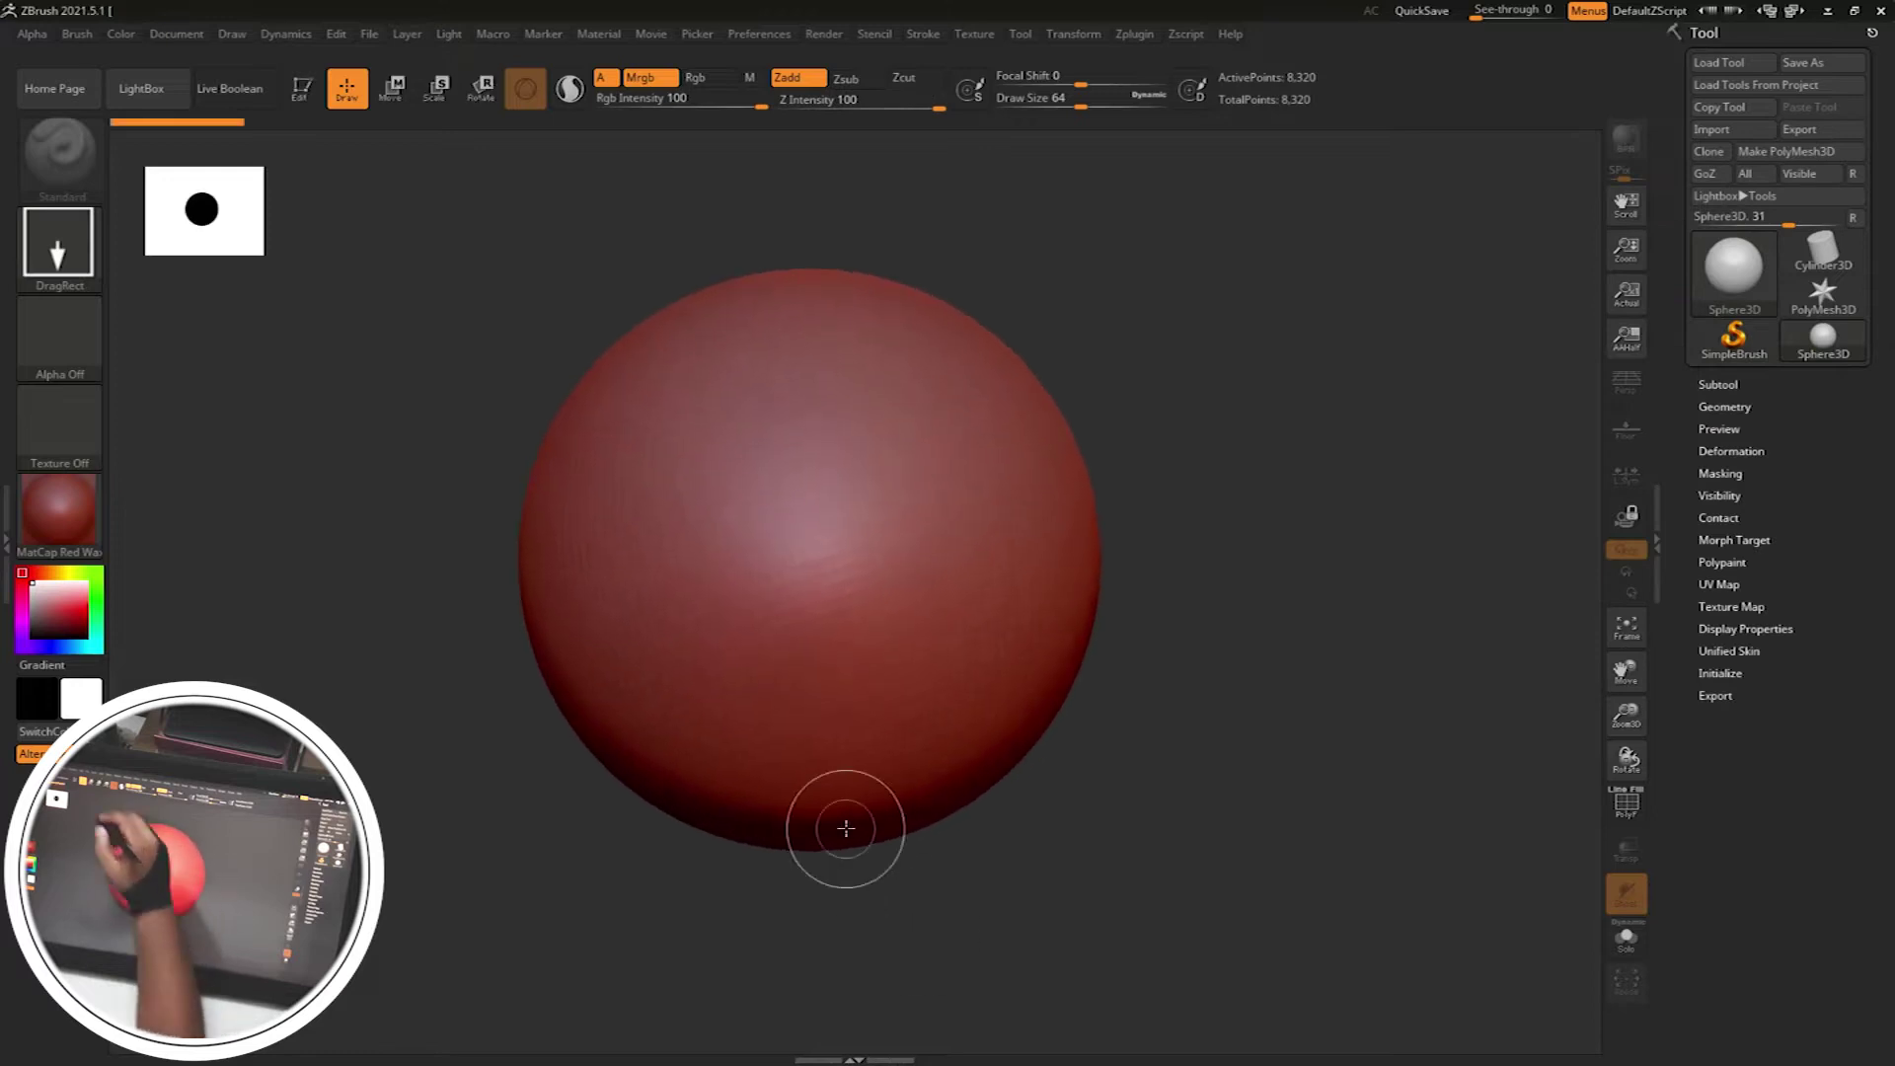
pyautogui.press('t')
pyautogui.click(60, 508)
pyautogui.click(350, 834)
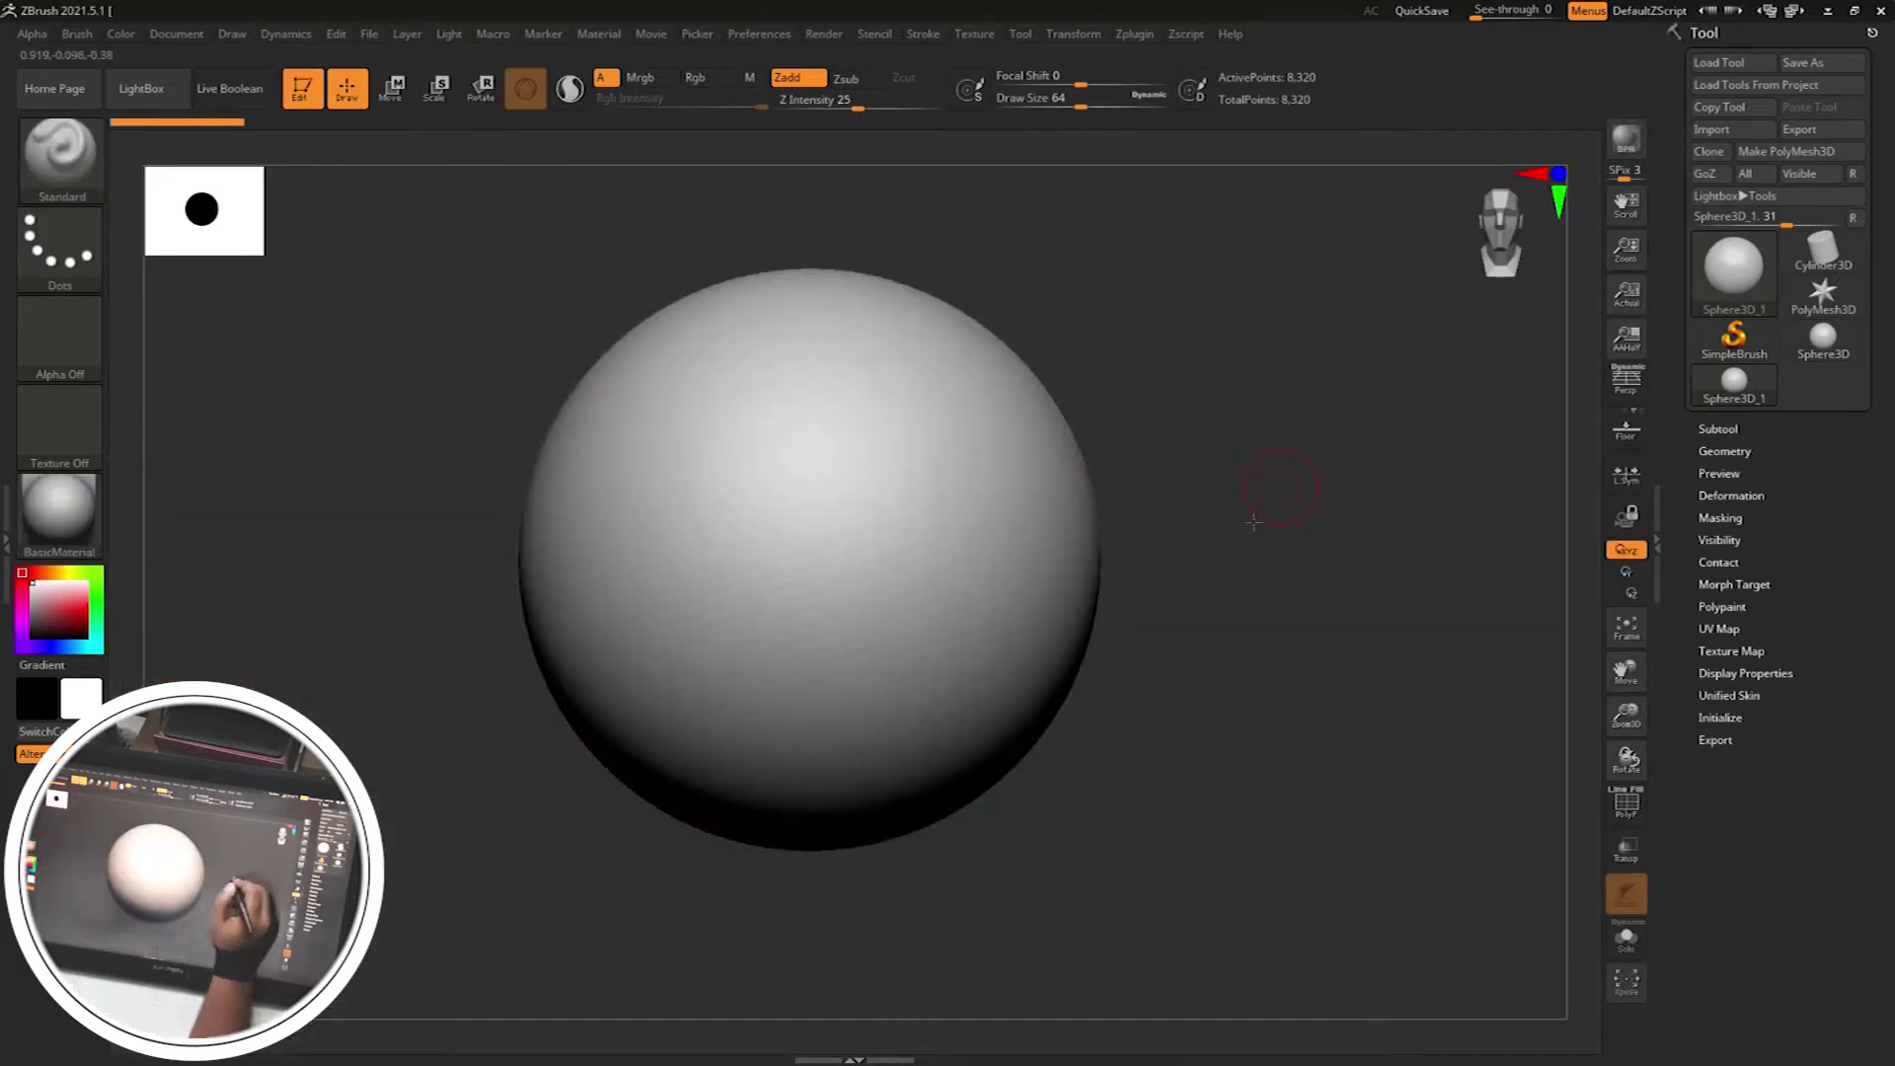
# Convert the sphere to a PolyMesh3D and squash it slightly into a head shape with a large Move brush
pyautogui.press('s')
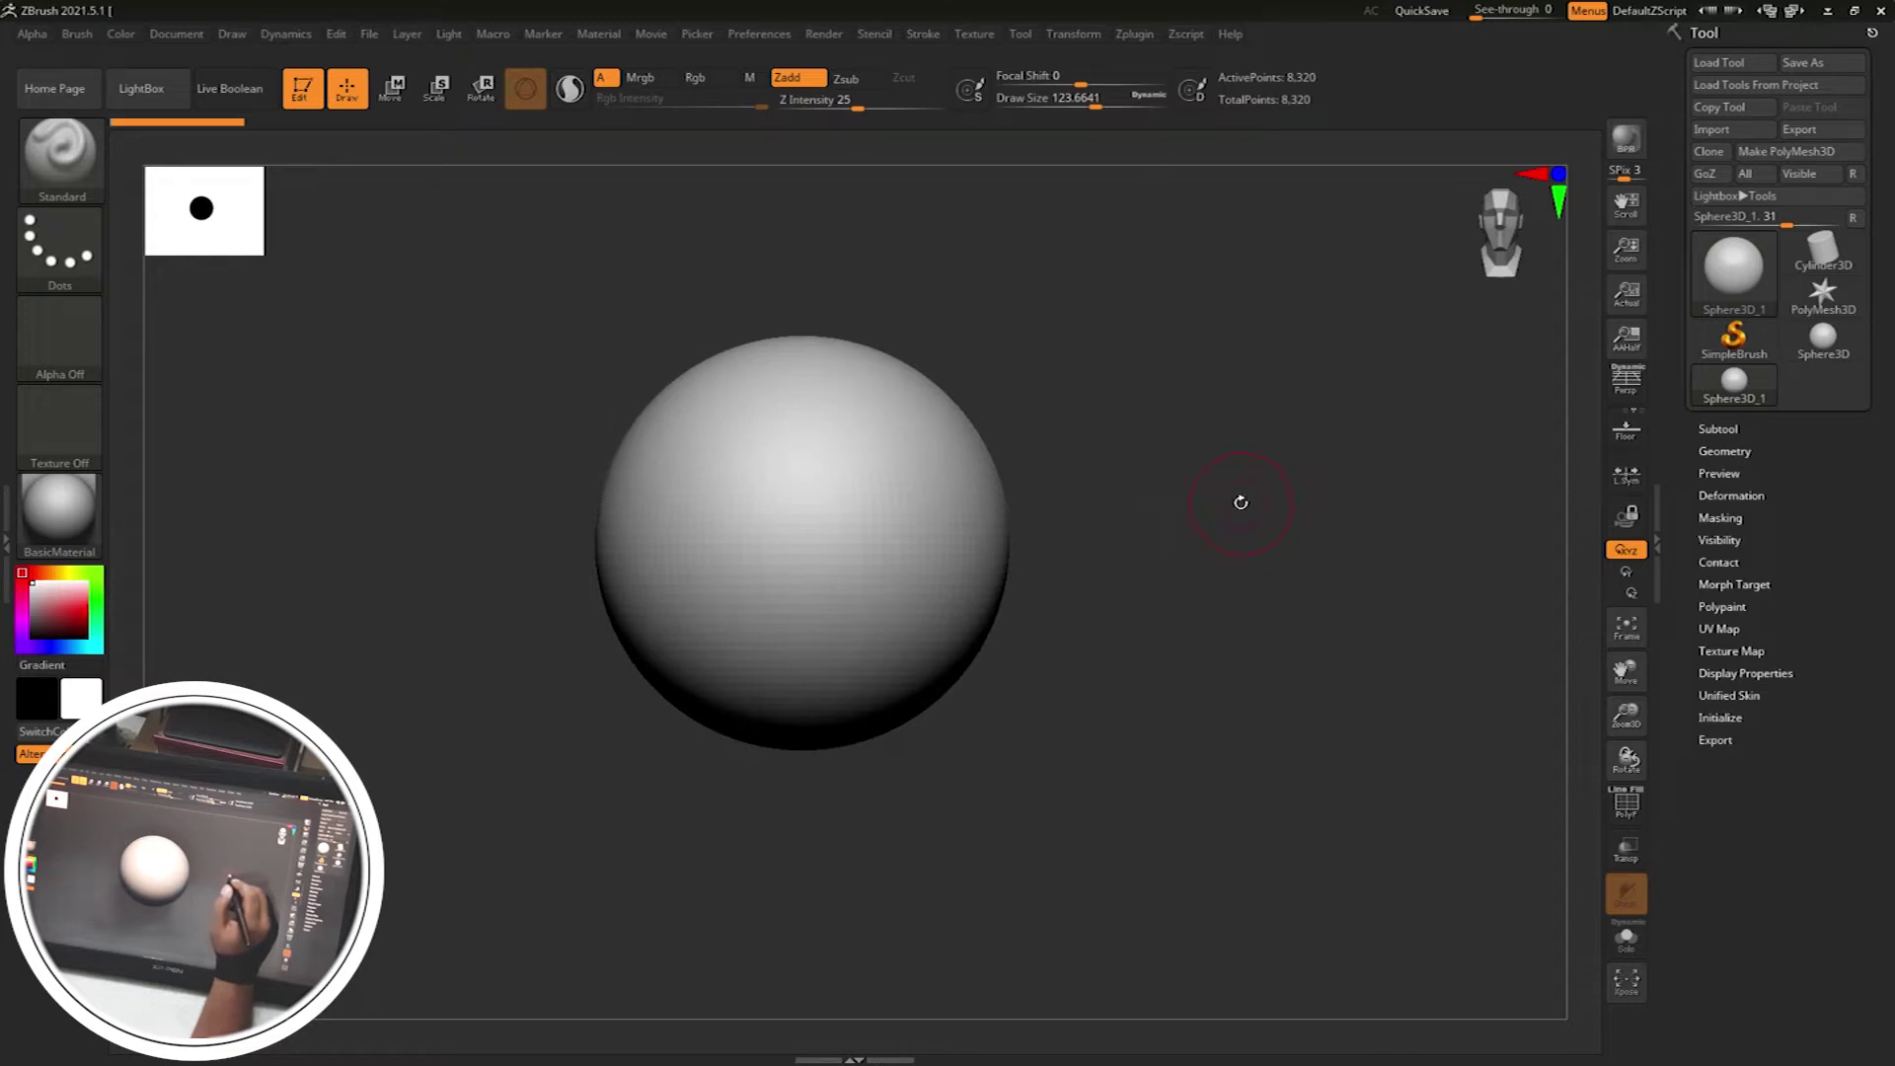
pyautogui.click(94, 171)
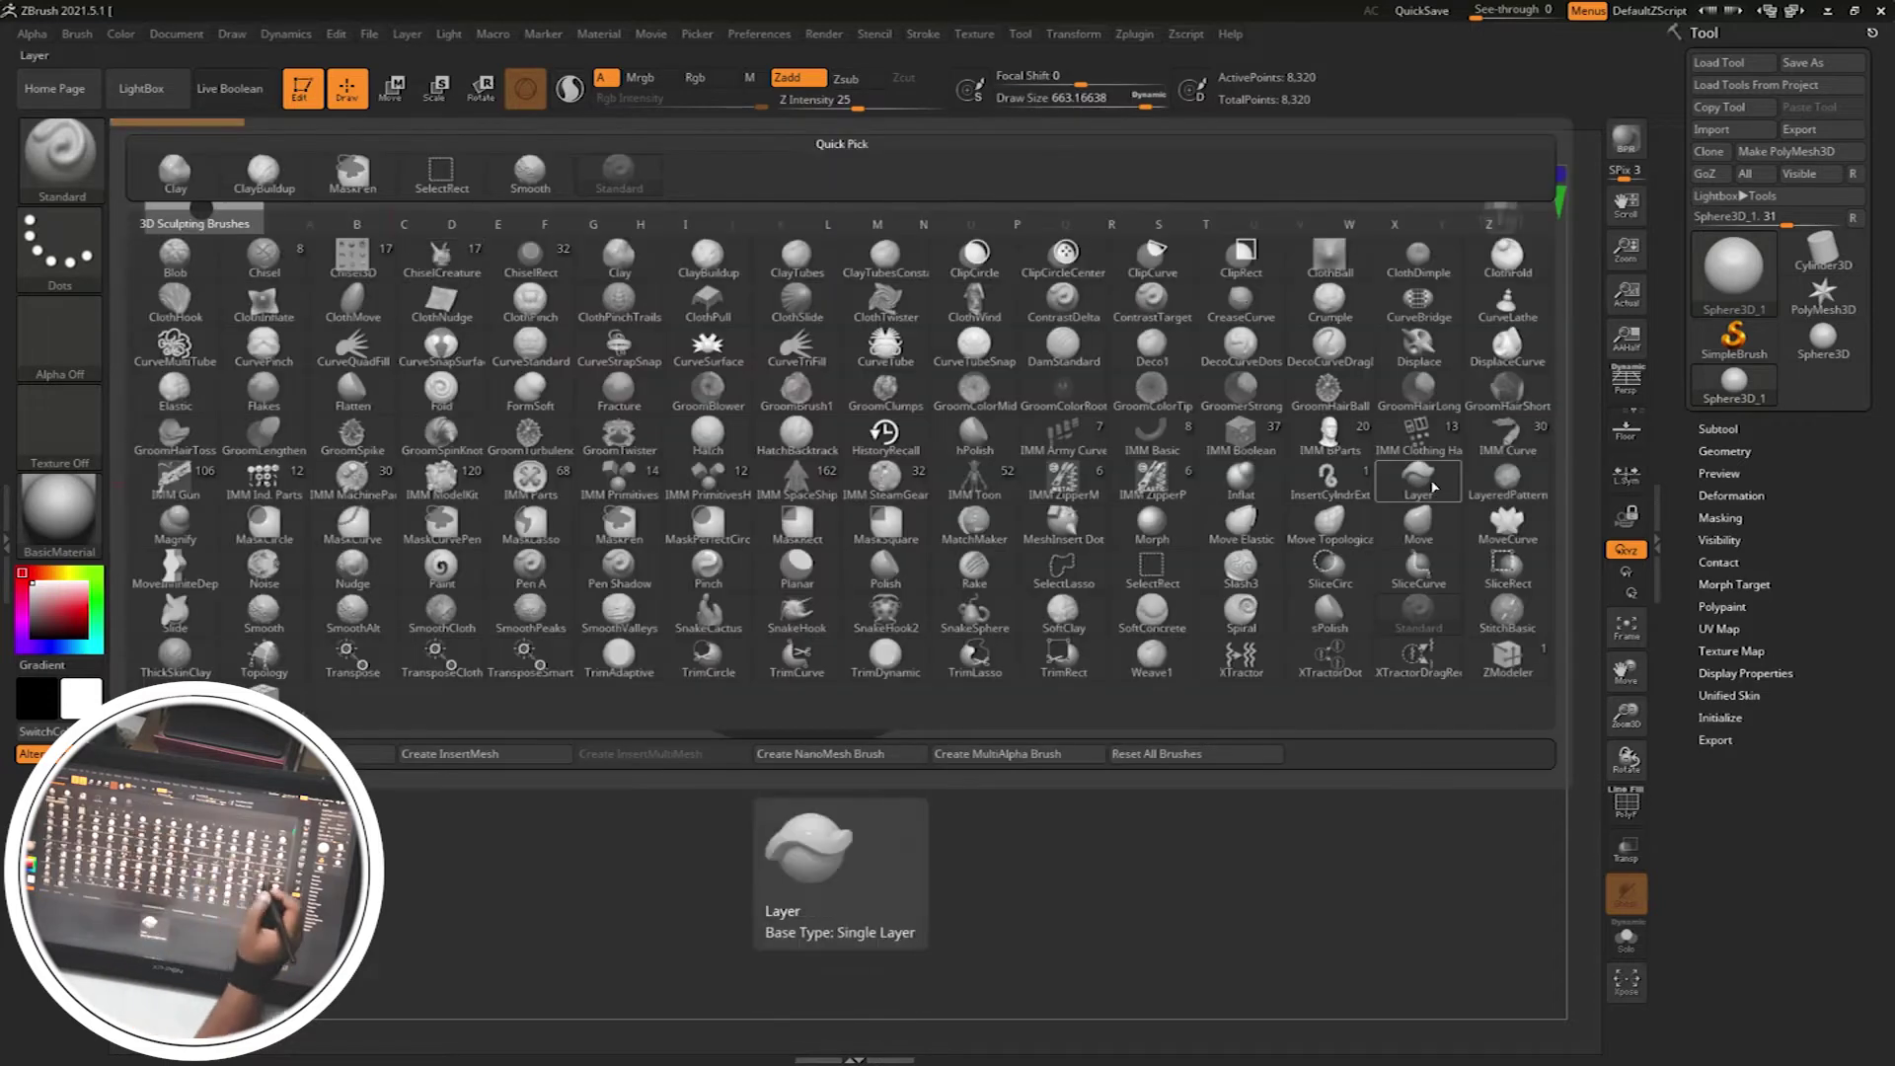
pyautogui.click(1418, 525)
pyautogui.press('s')
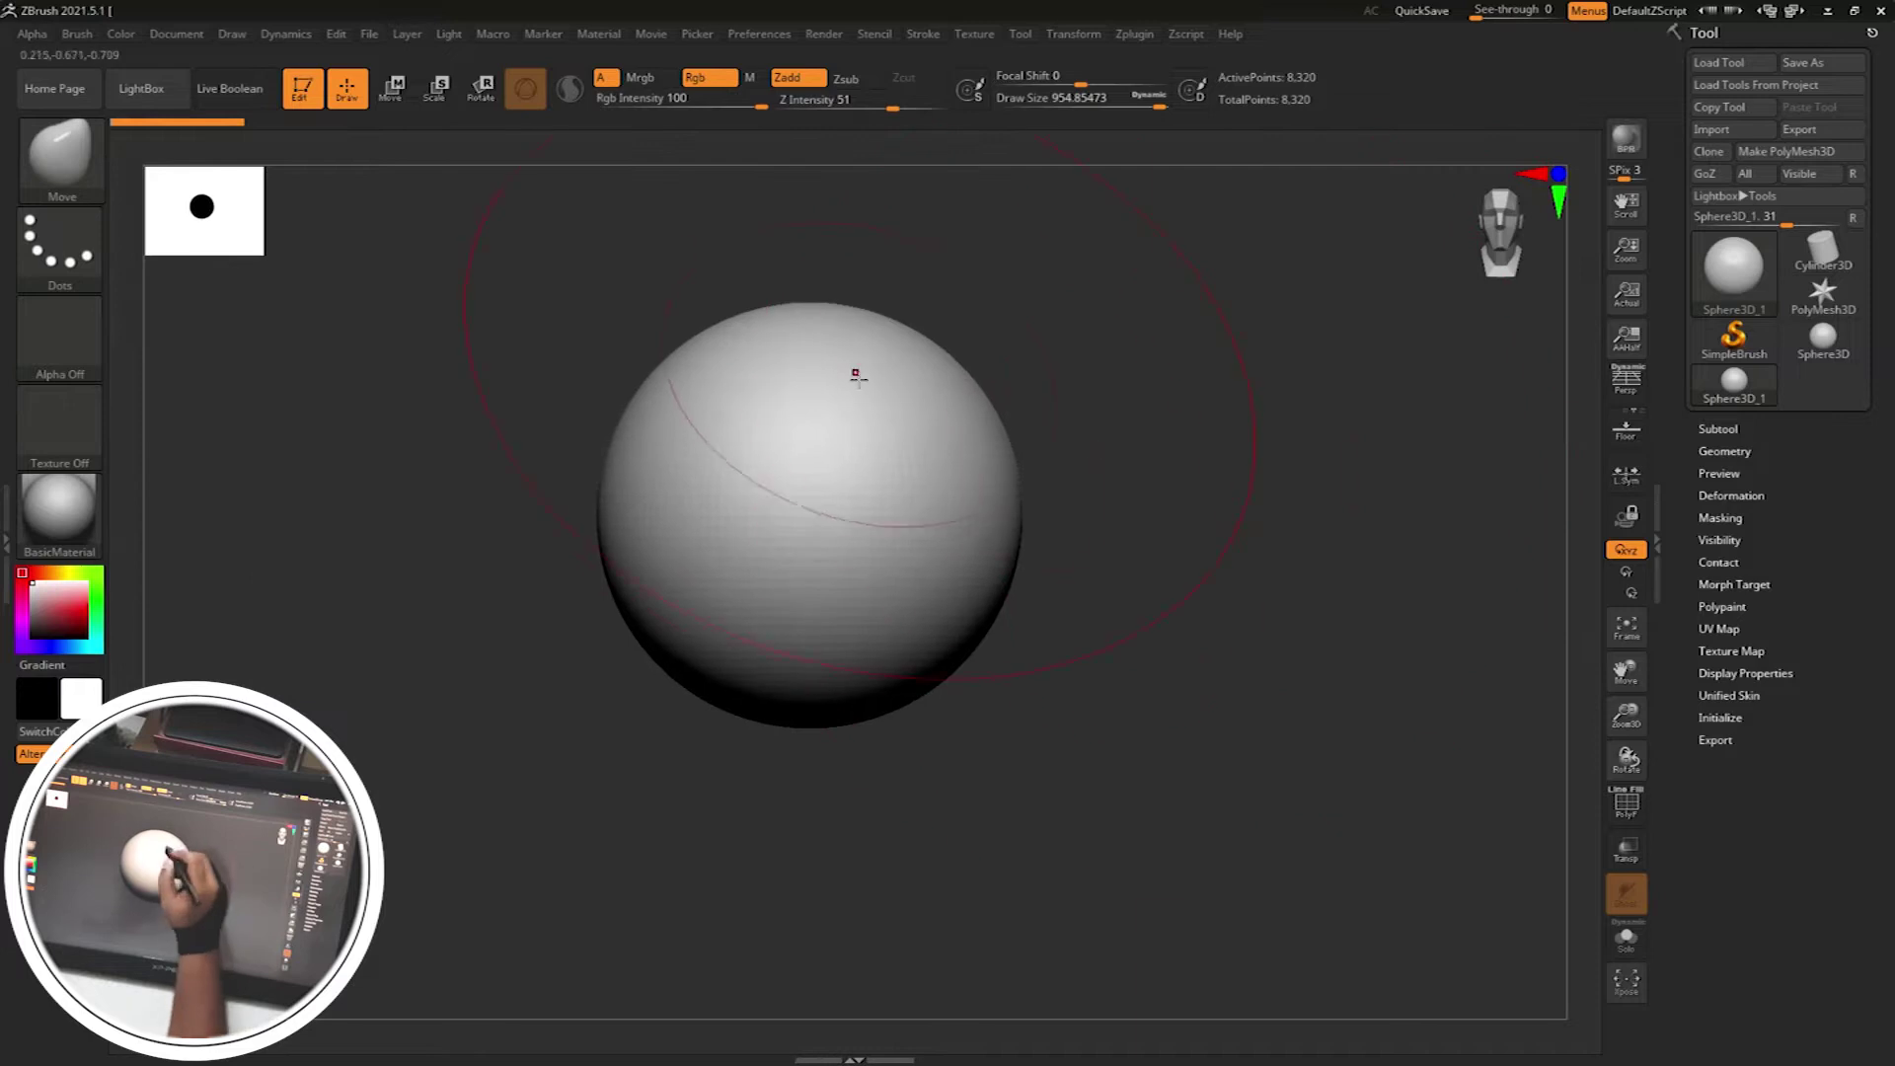
pyautogui.click(976, 517)
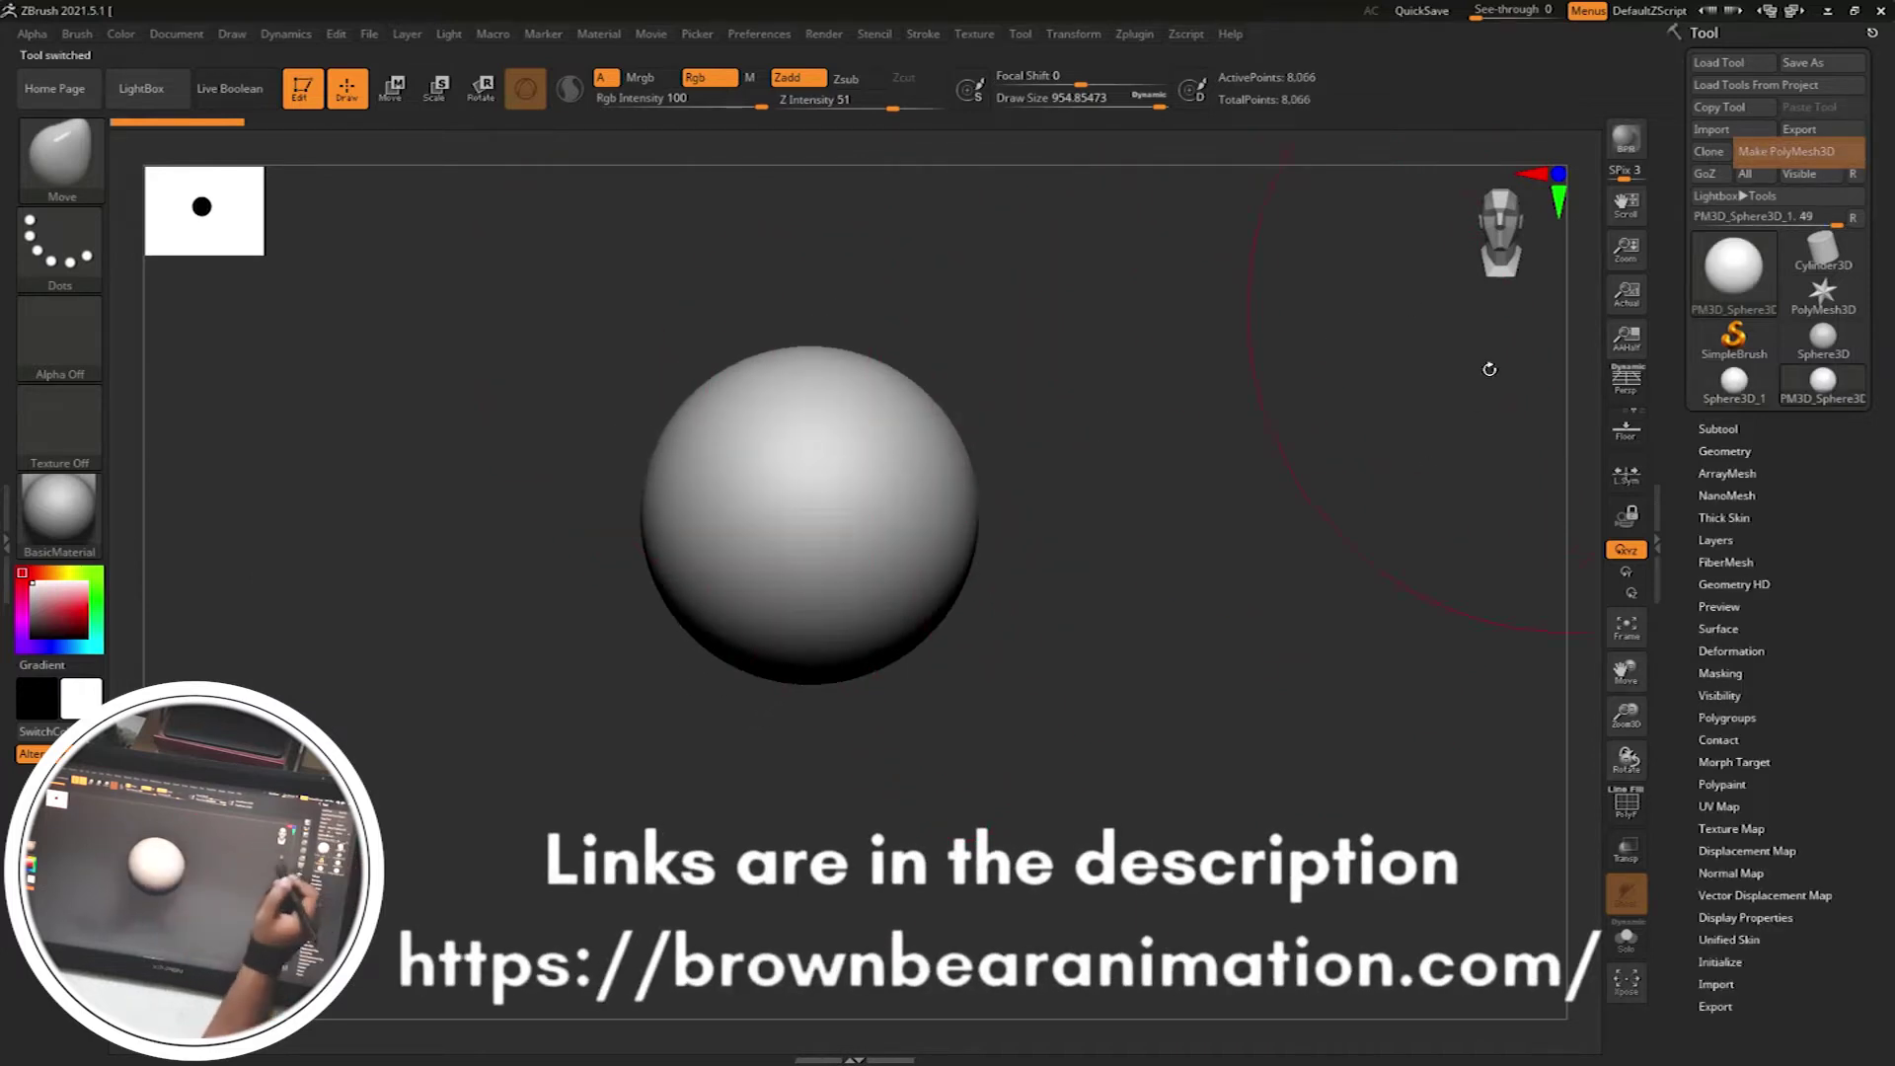
pyautogui.moveTo(1037, 444)
pyautogui.keyDown('shift'); pyautogui.mouseDown()
pyautogui.moveTo(987, 474)
pyautogui.moveTo(1003, 571)
pyautogui.moveTo(952, 381)
pyautogui.moveTo(1109, 603)
pyautogui.mouseUp(); pyautogui.keyUp('shift')
pyautogui.moveTo(834, 410)
pyautogui.mouseDown()
pyautogui.moveTo(888, 513)
pyautogui.moveTo(957, 350)
pyautogui.moveTo(987, 553)
pyautogui.moveTo(888, 473)
pyautogui.mouseUp()
# Set the subtool Visible Count to 5, append a sphere and place and shape it below the head as the body
pyautogui.moveTo(1714, 802); pyautogui.dragTo(1714, 513)
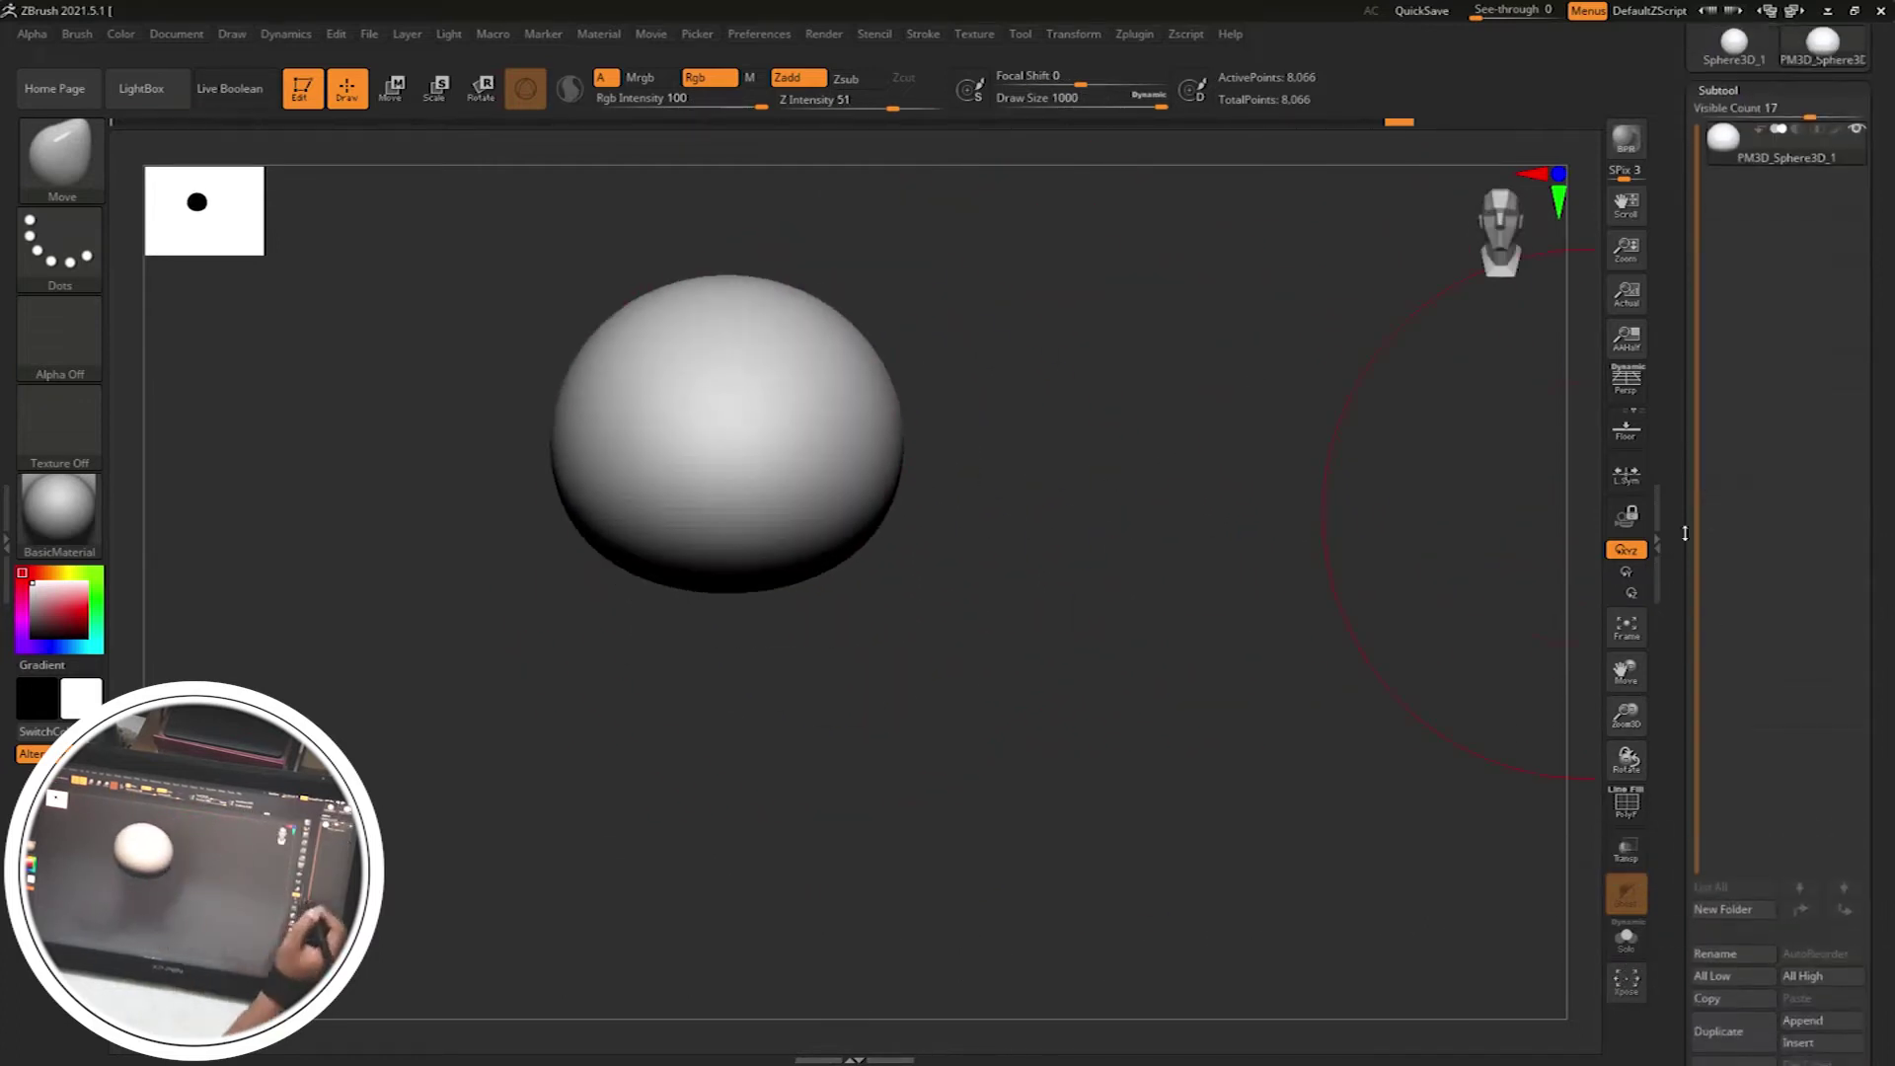
pyautogui.moveTo(1763, 109); pyautogui.dragTo(1753, 108)
pyautogui.click(1809, 490)
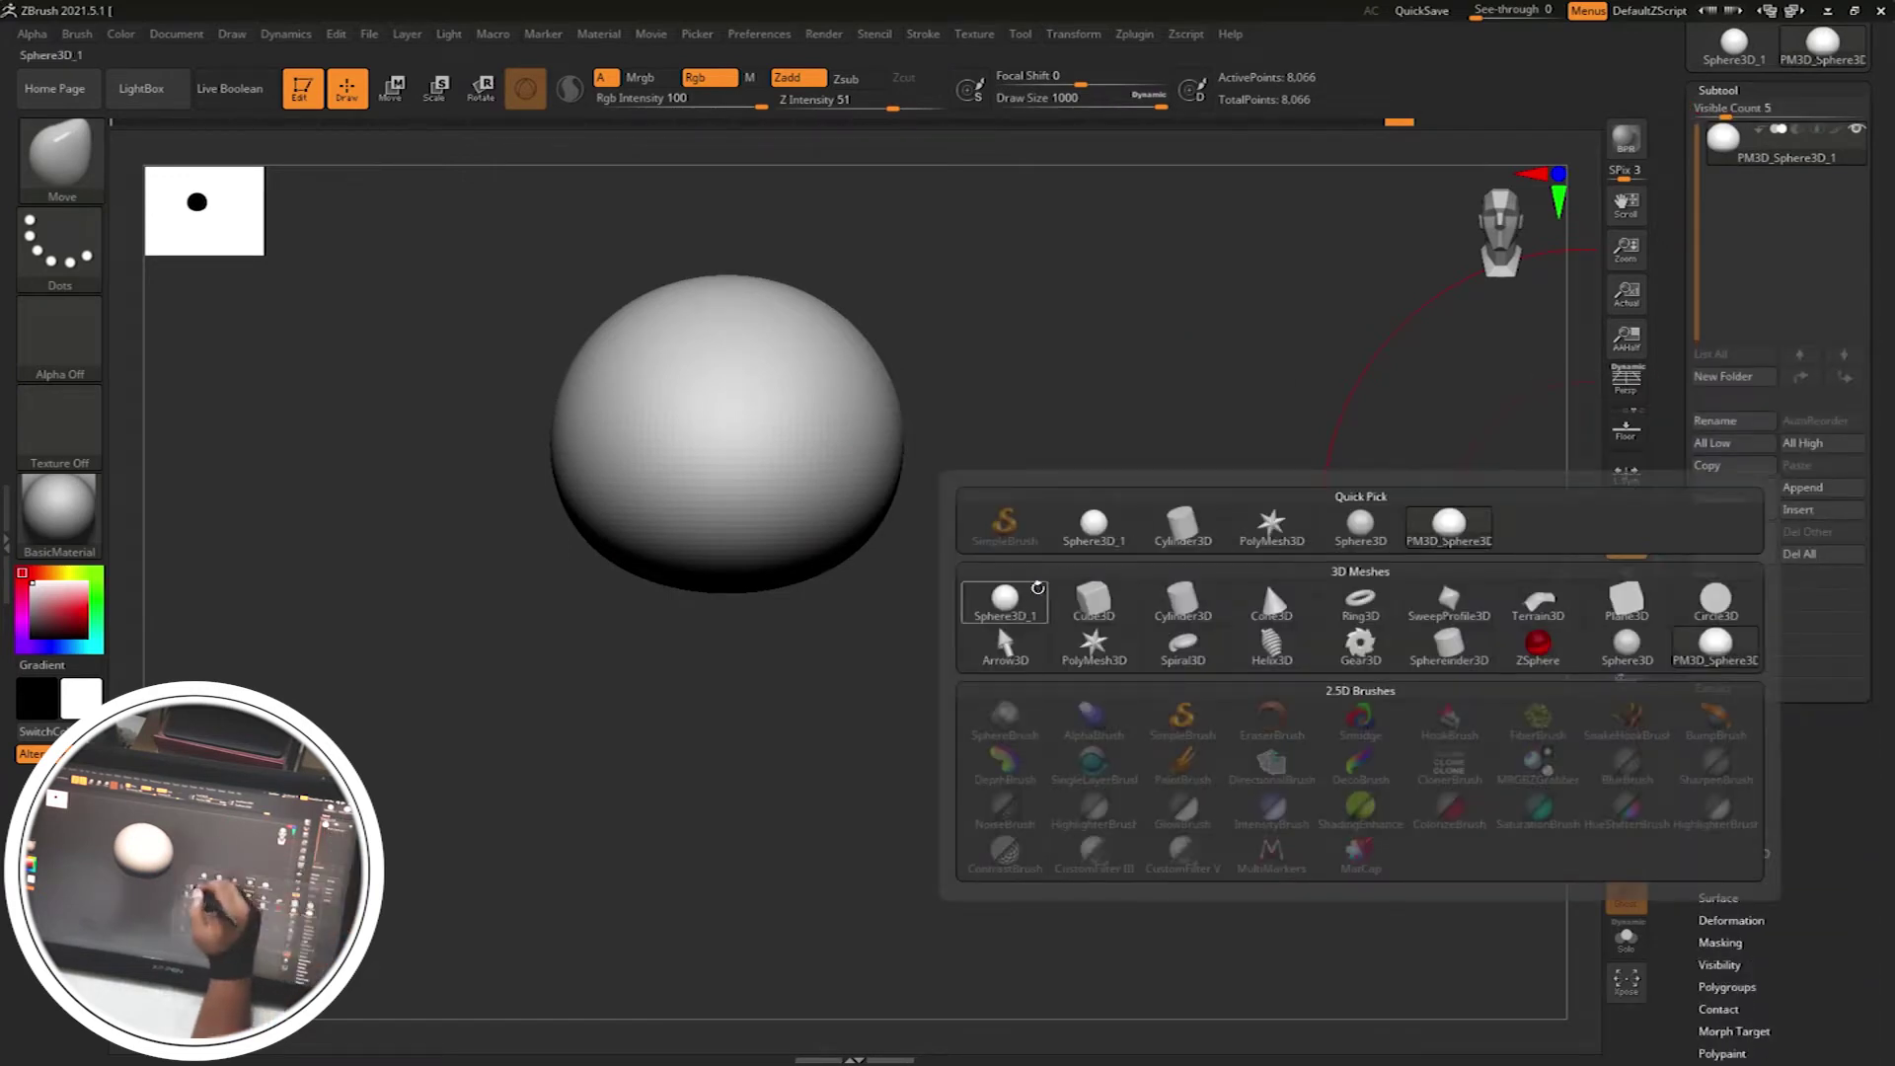
pyautogui.click(1264, 578)
pyautogui.press('w')
pyautogui.moveTo(725, 358); pyautogui.dragTo(725, 601)
pyautogui.moveTo(947, 425)
pyautogui.mouseDown()
pyautogui.moveTo(962, 474)
pyautogui.moveTo(1031, 498)
pyautogui.moveTo(977, 552)
pyautogui.moveTo(859, 592)
pyautogui.moveTo(804, 572)
pyautogui.moveTo(804, 447)
pyautogui.moveTo(1028, 487)
pyautogui.moveTo(1026, 552)
pyautogui.moveTo(1099, 553)
pyautogui.moveTo(950, 590)
pyautogui.moveTo(986, 582)
pyautogui.mouseUp()
pyautogui.press('q')
# Append a Cylinder3D and scale it down as a round snout on the front of the head
pyautogui.click(1802, 488)
pyautogui.click(1802, 487)
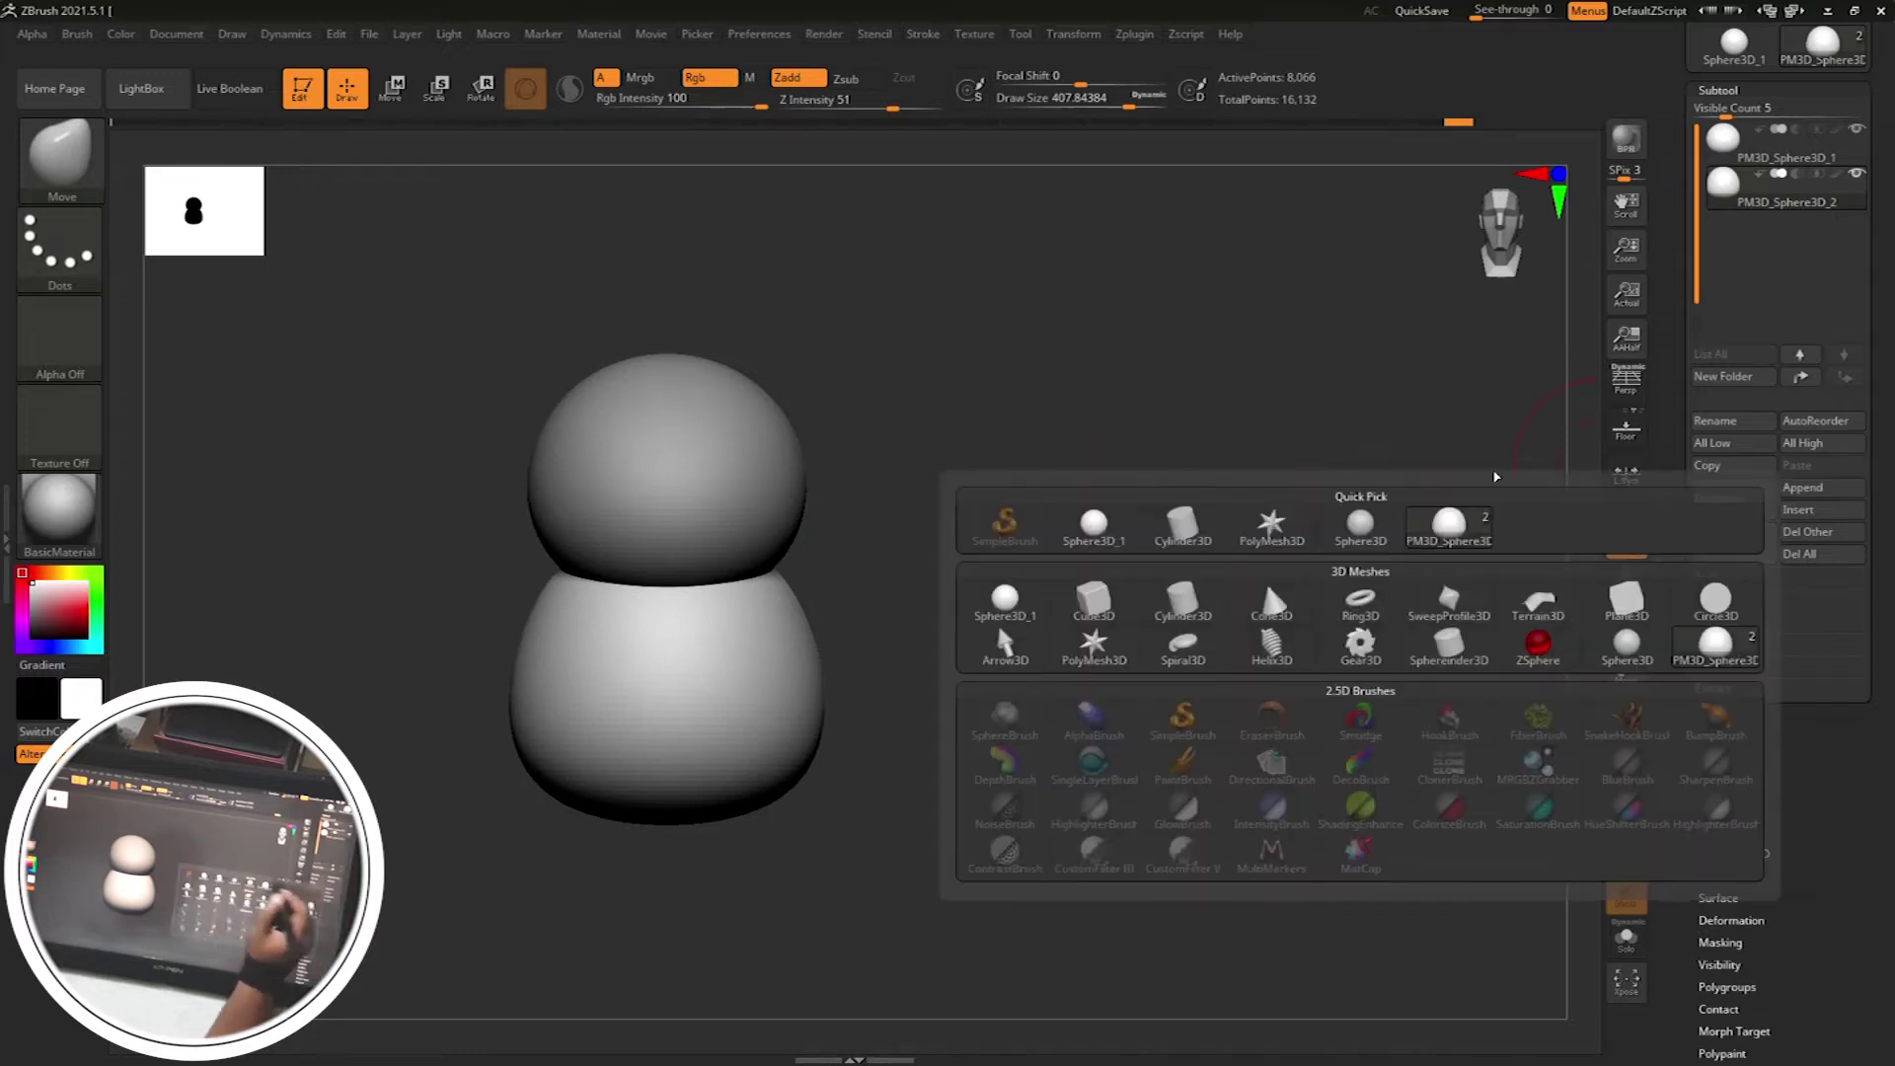
pyautogui.click(1202, 530)
pyautogui.press('e')
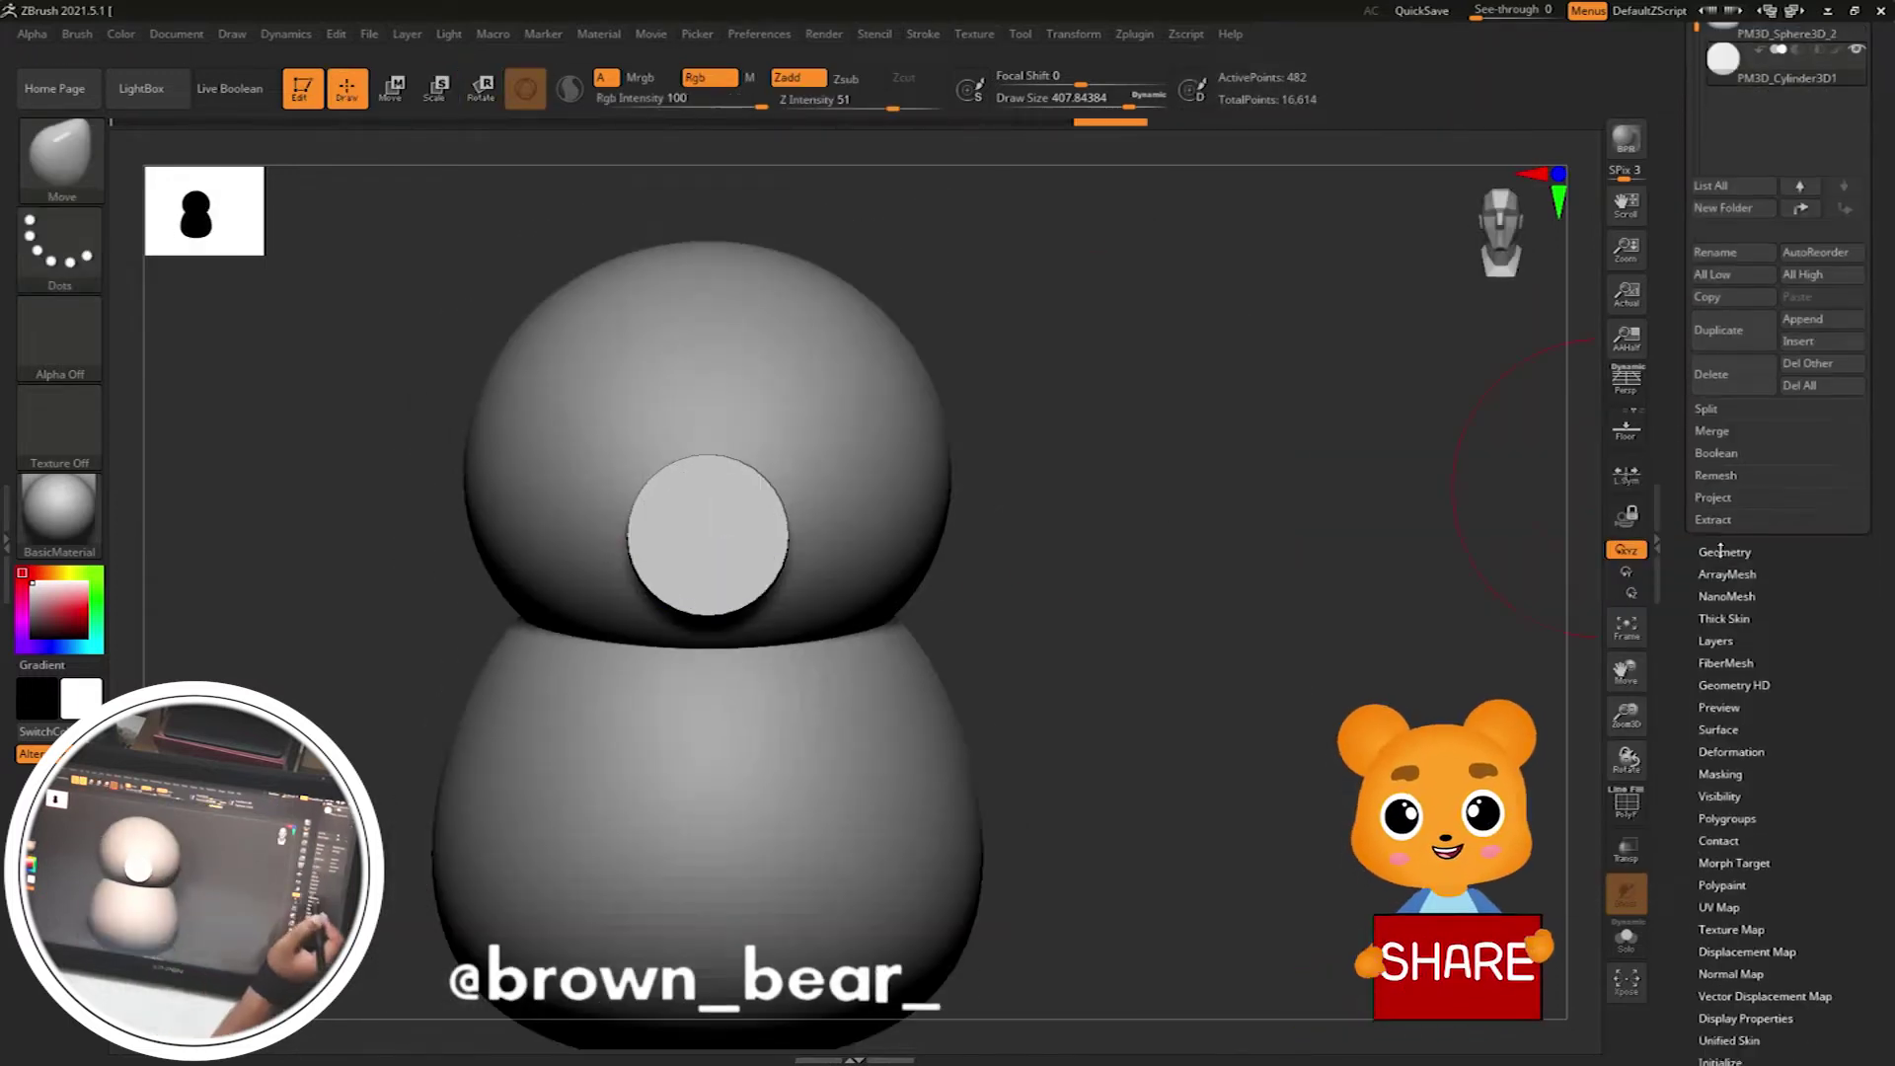
# Remesh the snout cylinder with DynaMesh at resolution 128 and smooth its edges
pyautogui.moveTo(1678, 648); pyautogui.dragTo(1678, 698)
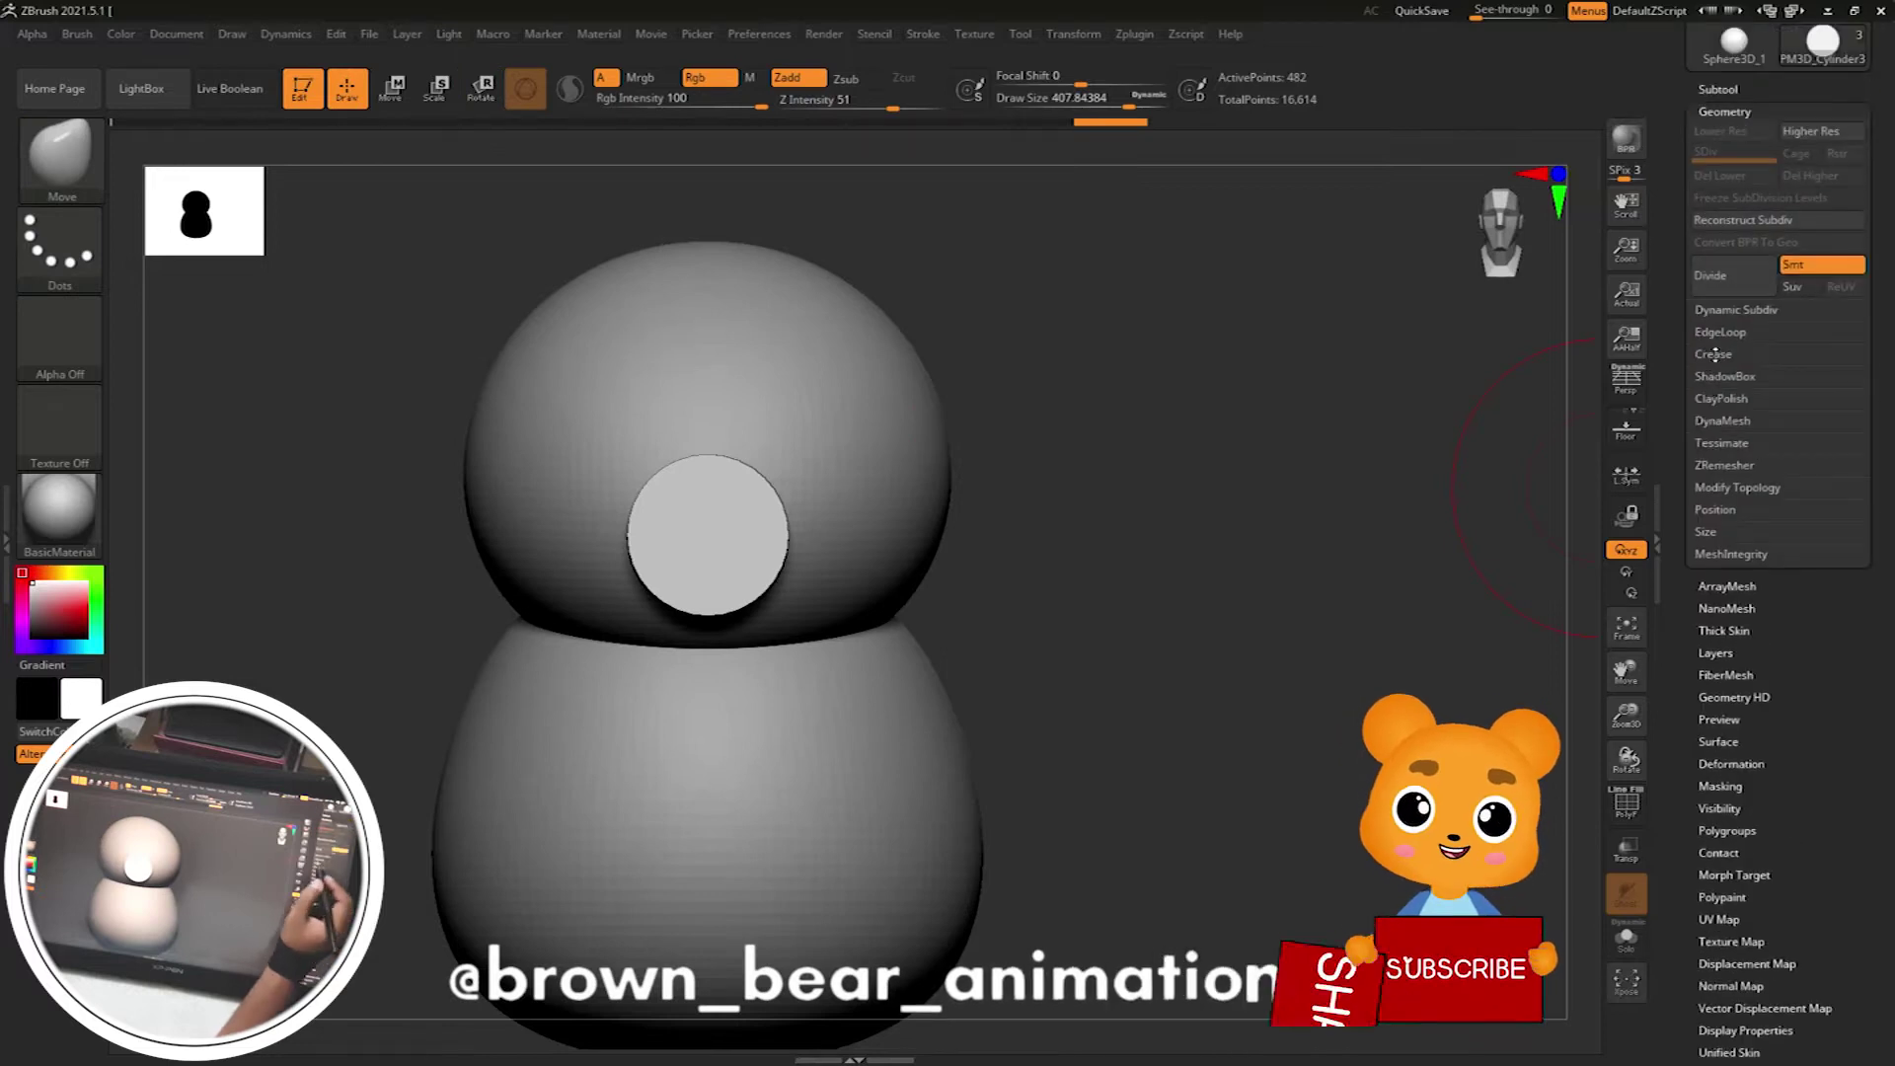
pyautogui.click(1720, 423)
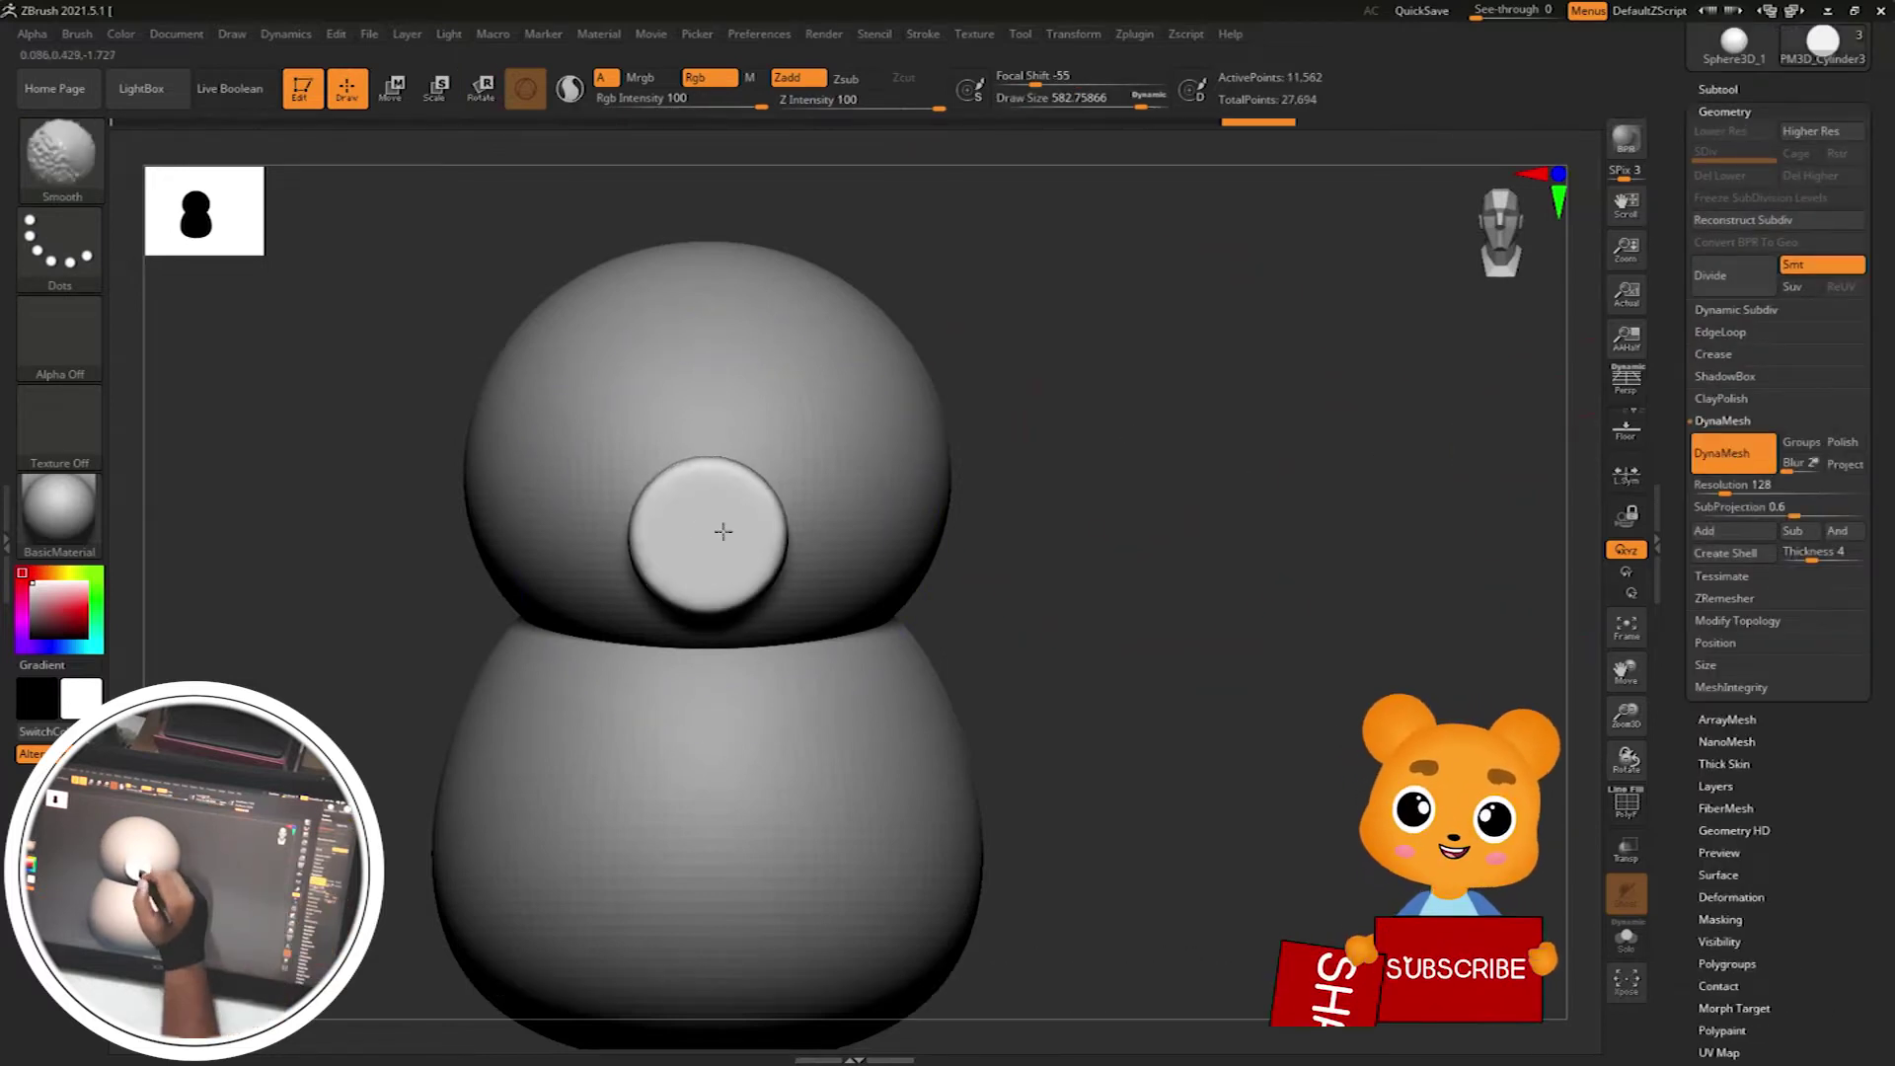
pyautogui.moveTo(1131, 435); pyautogui.dragTo(773, 555)
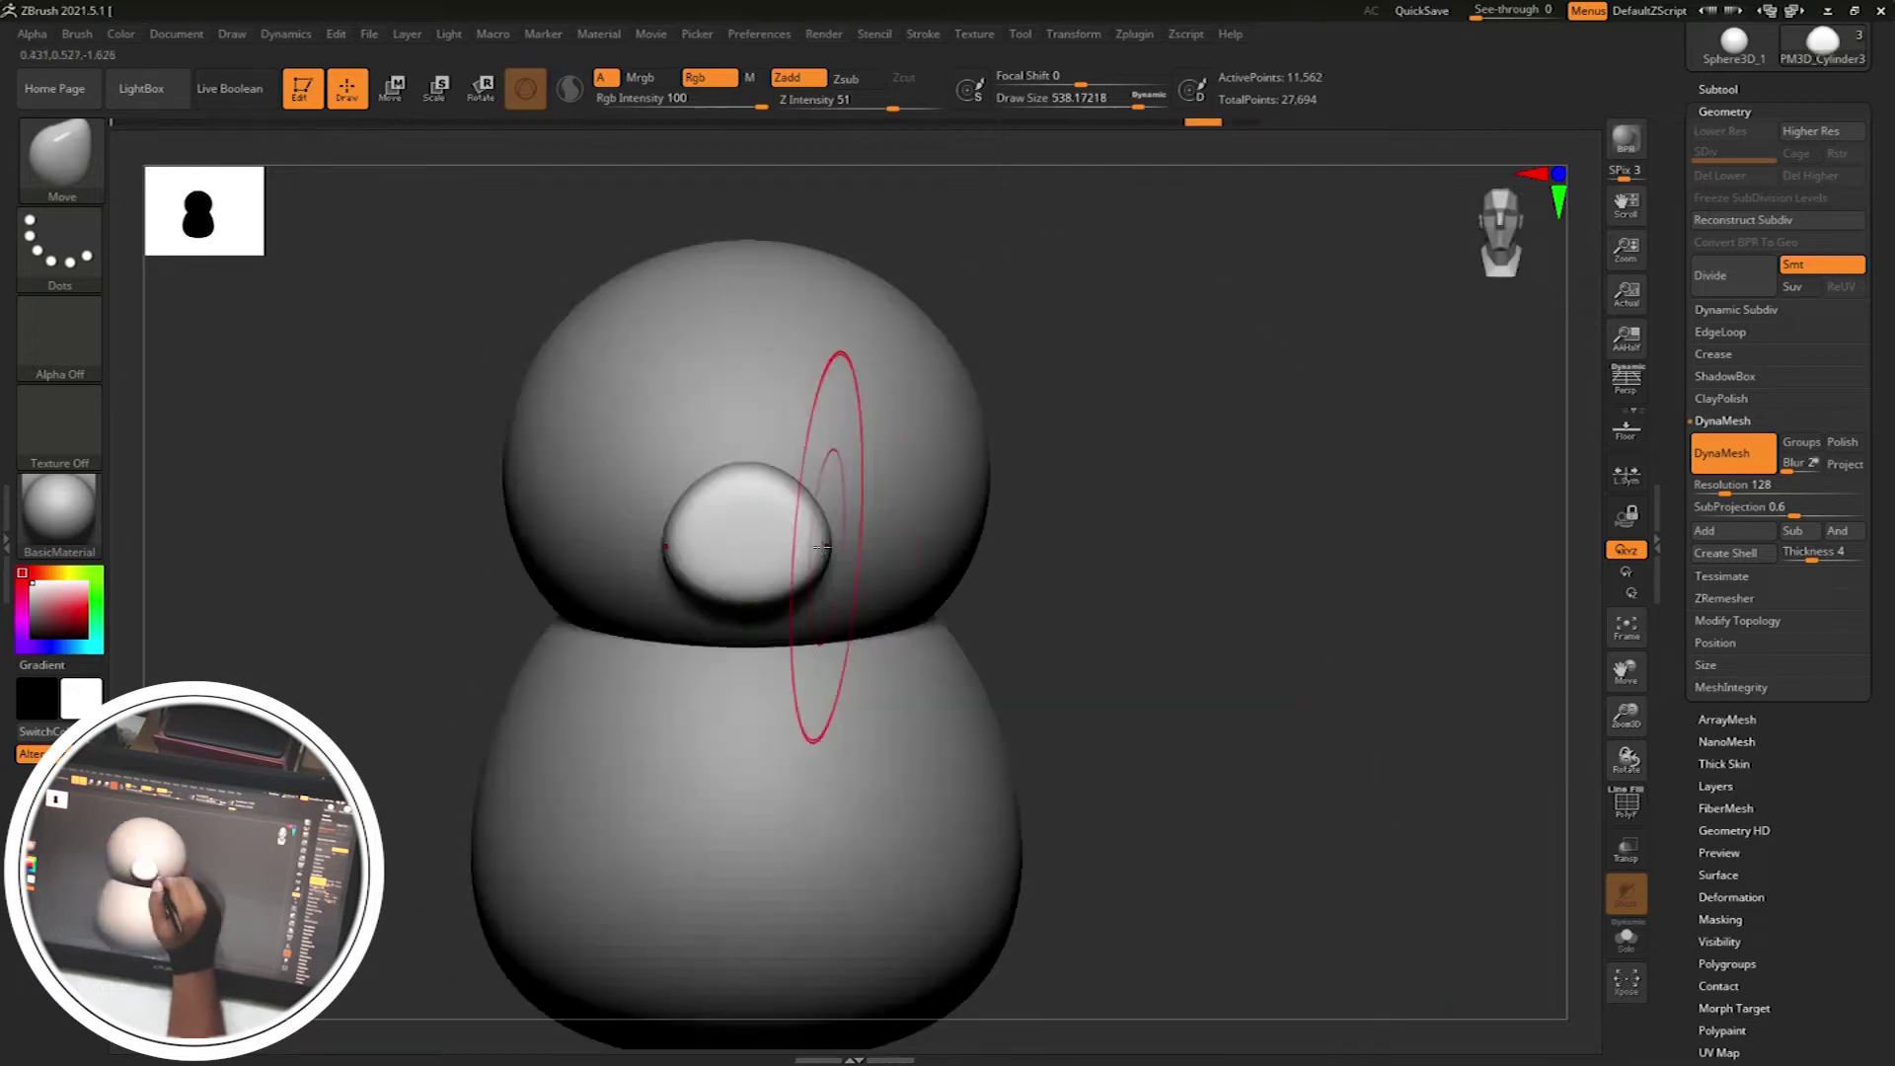
# Position the snout against the front of the head, checking the placement from the side
pyautogui.press('w')
pyautogui.moveTo(1036, 612); pyautogui.dragTo(795, 671)
pyautogui.moveTo(922, 503)
pyautogui.mouseDown()
pyautogui.moveTo(1164, 424)
pyautogui.moveTo(931, 444)
pyautogui.moveTo(1108, 389)
pyautogui.mouseUp()
pyautogui.press('q')
pyautogui.press('b')
pyautogui.press('Escape')
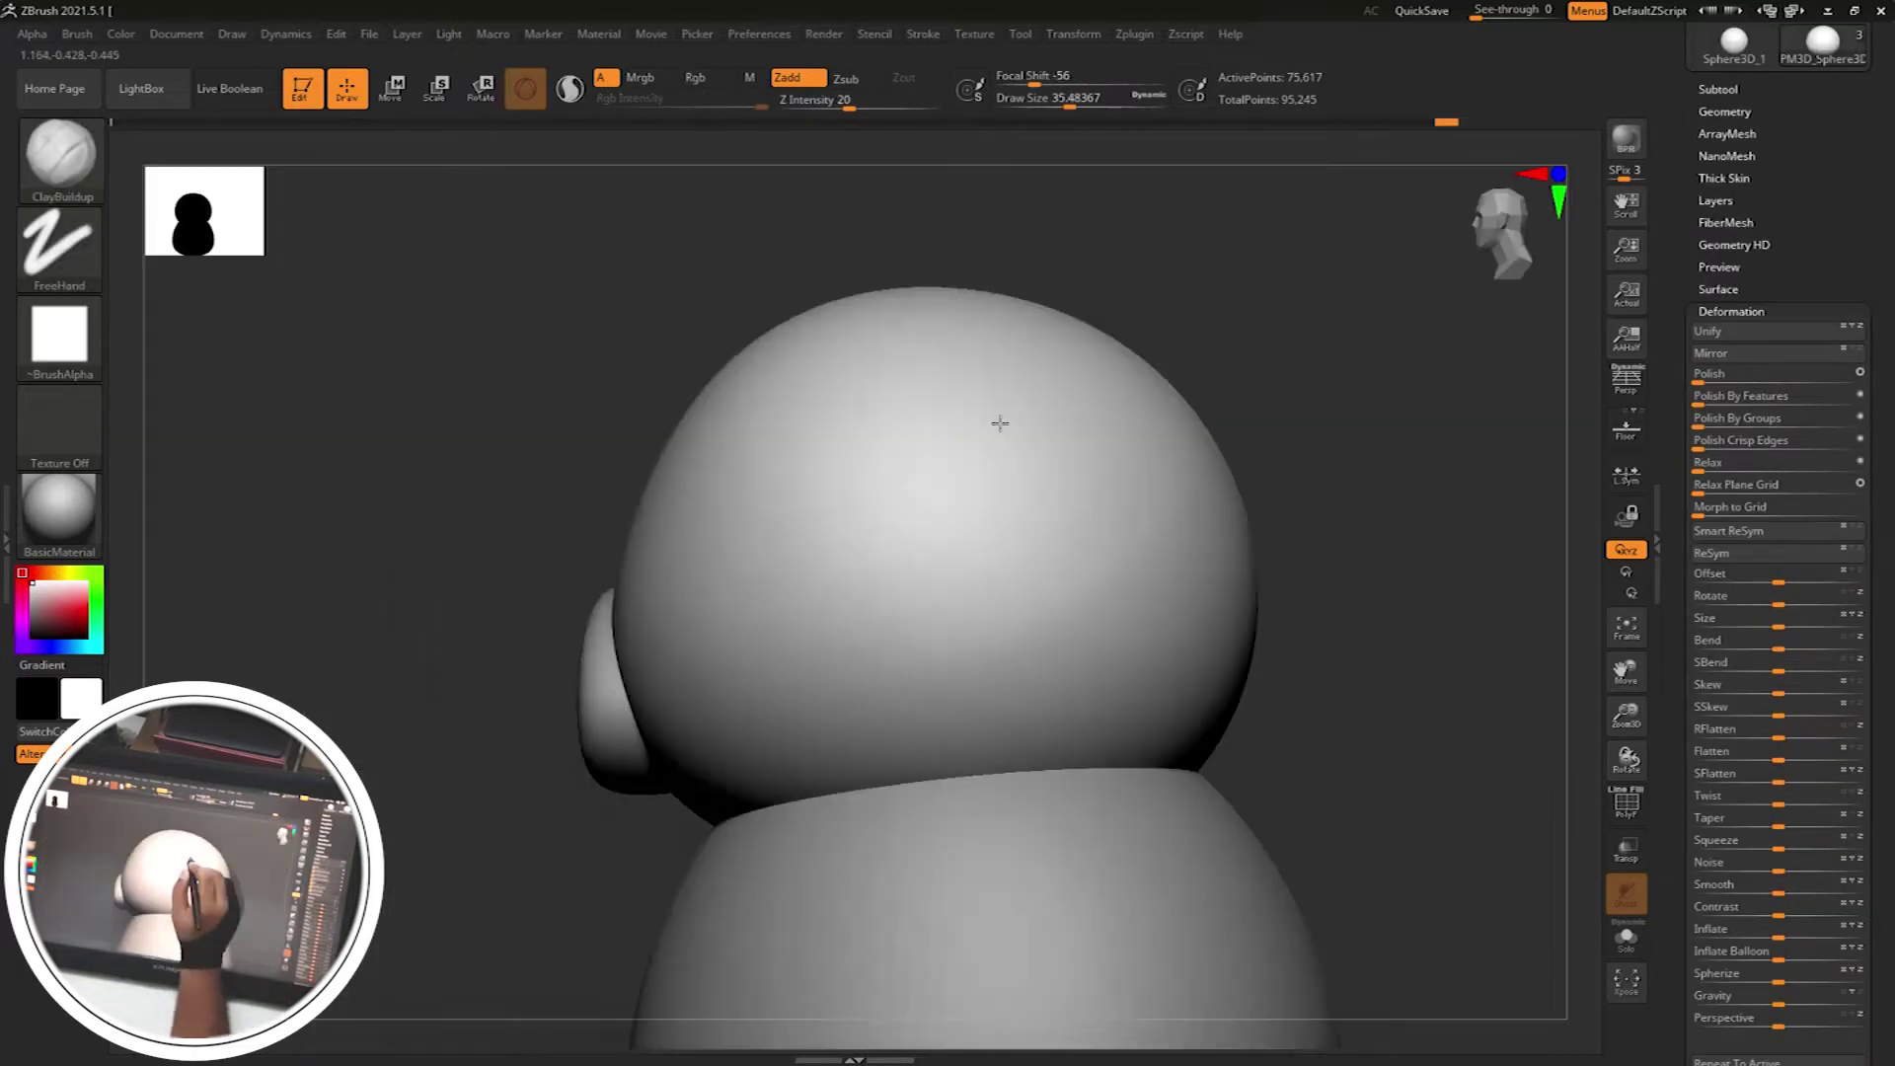
# Select the head, pick the Inflat brush and remesh the head with DynaMesh at resolution 56
pyautogui.press('w')
pyautogui.keyDown('alt'); pyautogui.click(659, 679); pyautogui.keyUp('alt')
pyautogui.press('b')
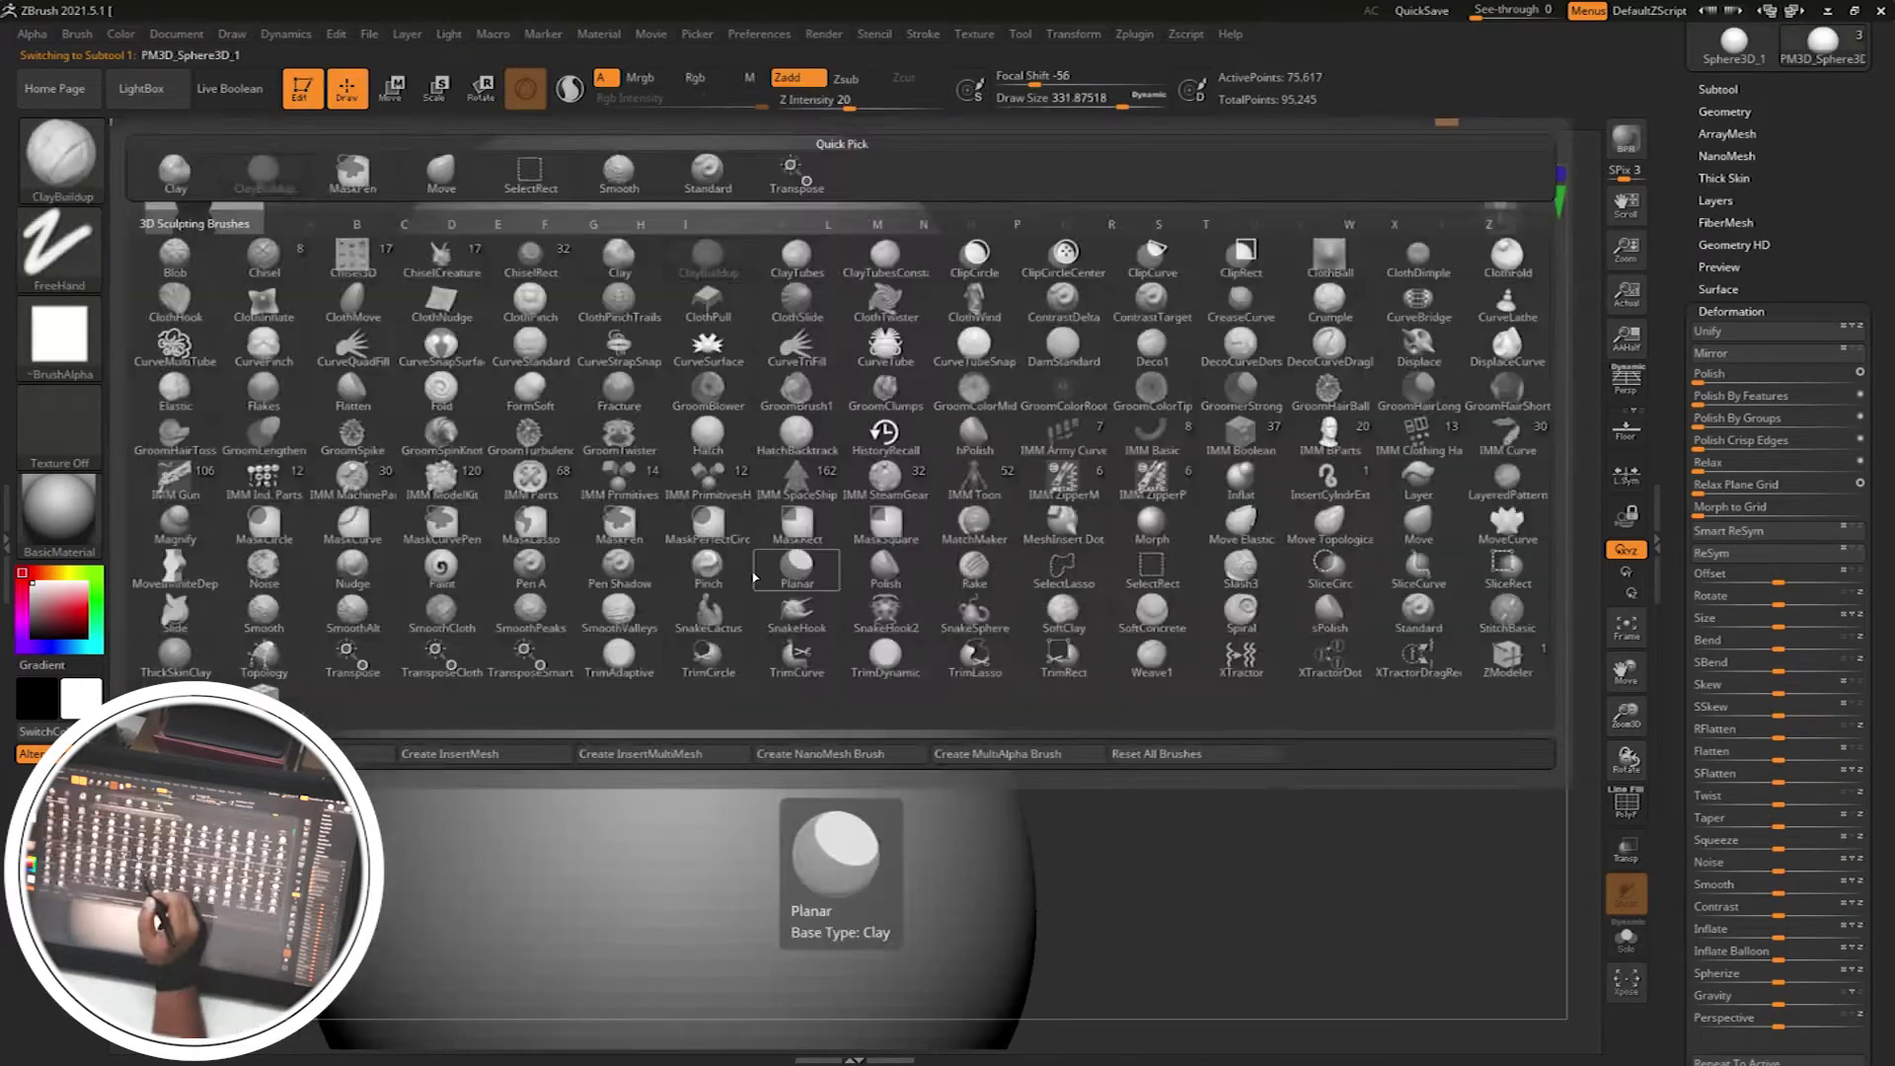
pyautogui.press('i')
pyautogui.press('n')
pyautogui.click(1724, 112)
pyautogui.moveTo(1086, 592)
pyautogui.mouseDown()
pyautogui.moveTo(648, 507)
pyautogui.moveTo(918, 529)
pyautogui.moveTo(635, 550)
pyautogui.moveTo(1011, 539)
pyautogui.moveTo(685, 612)
pyautogui.moveTo(867, 444)
pyautogui.moveTo(889, 554)
pyautogui.moveTo(804, 486)
pyautogui.mouseUp()
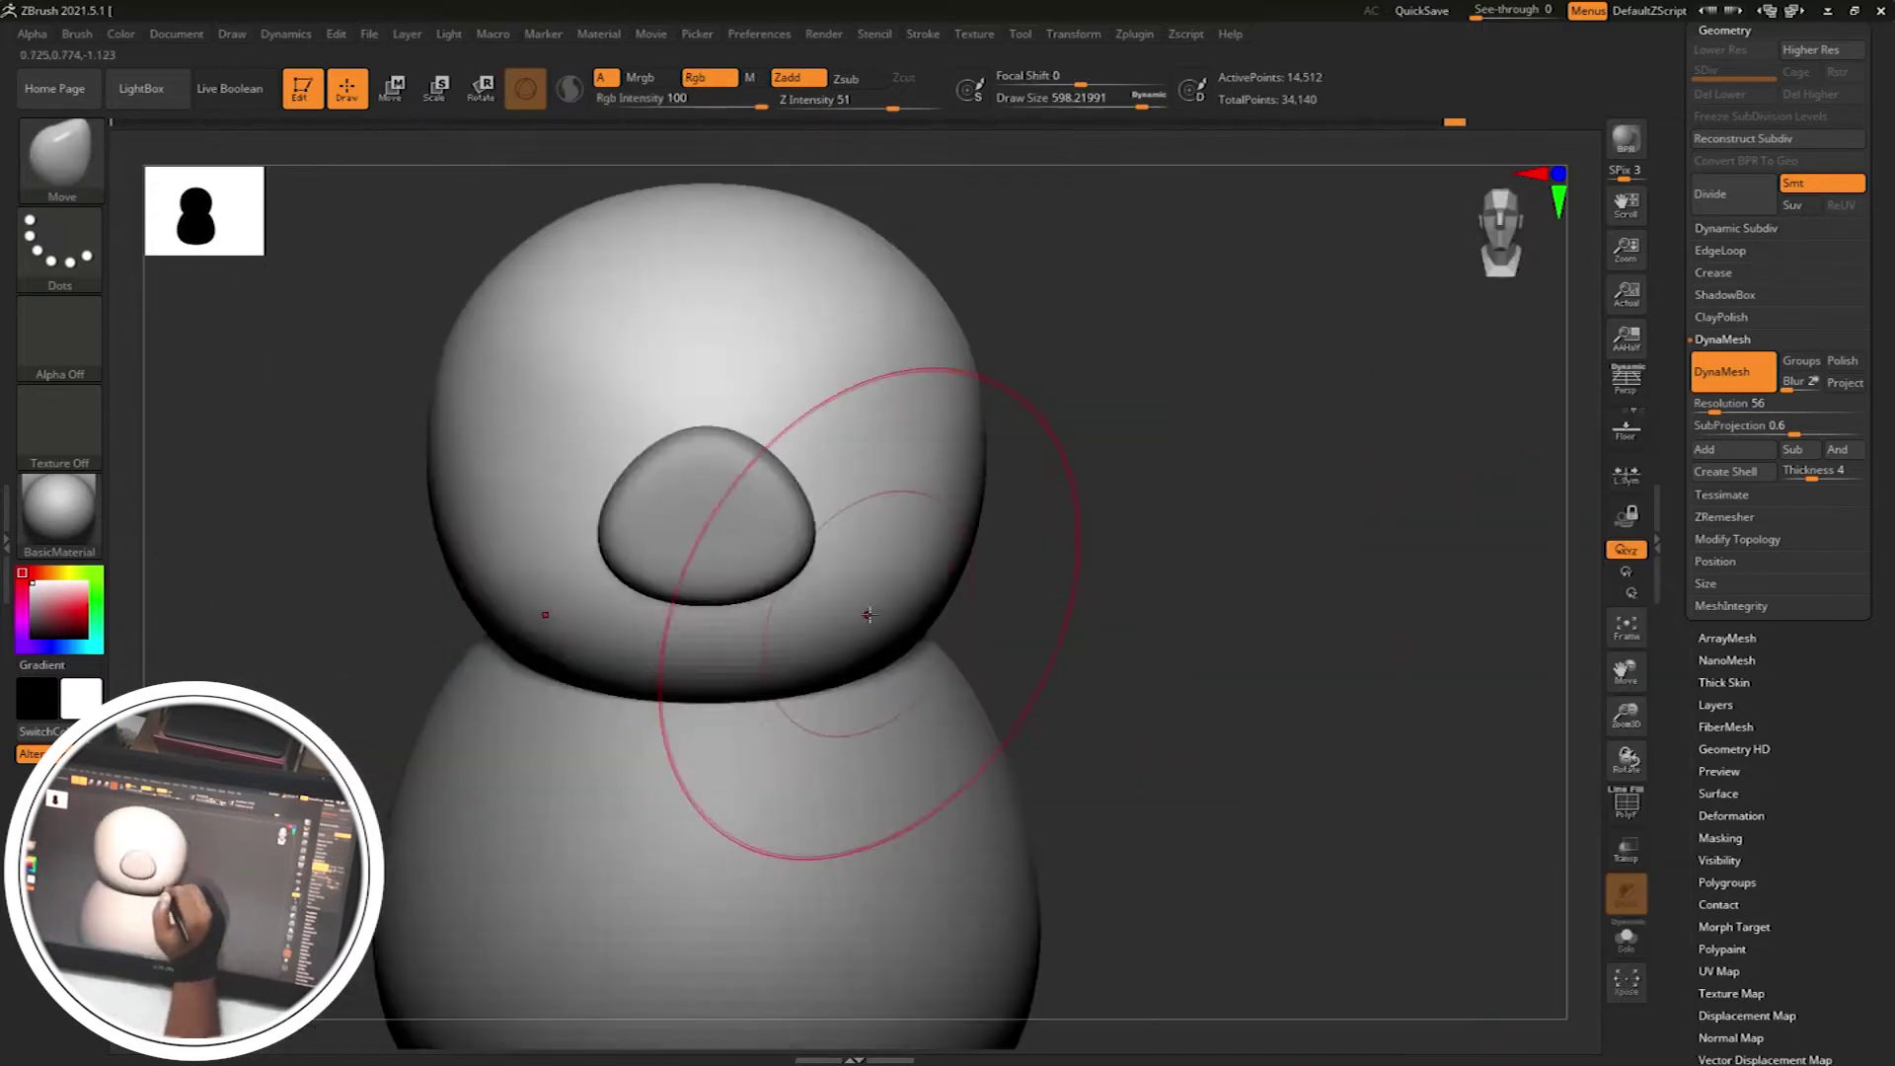
# Shape the lower face with the Move brush and carve two symmetrical eye sockets above the snout with ClayBuildup
pyautogui.press('s')
pyautogui.moveTo(1164, 513)
pyautogui.mouseDown()
pyautogui.moveTo(1064, 477)
pyautogui.moveTo(706, 618)
pyautogui.mouseUp()
pyautogui.keyDown('alt'); pyautogui.click(765, 649); pyautogui.keyUp('alt')
pyautogui.press('b')
pyautogui.press('c')
pyautogui.press('b')
pyautogui.keyDown('alt'); pyautogui.click(727, 621); pyautogui.keyUp('alt')
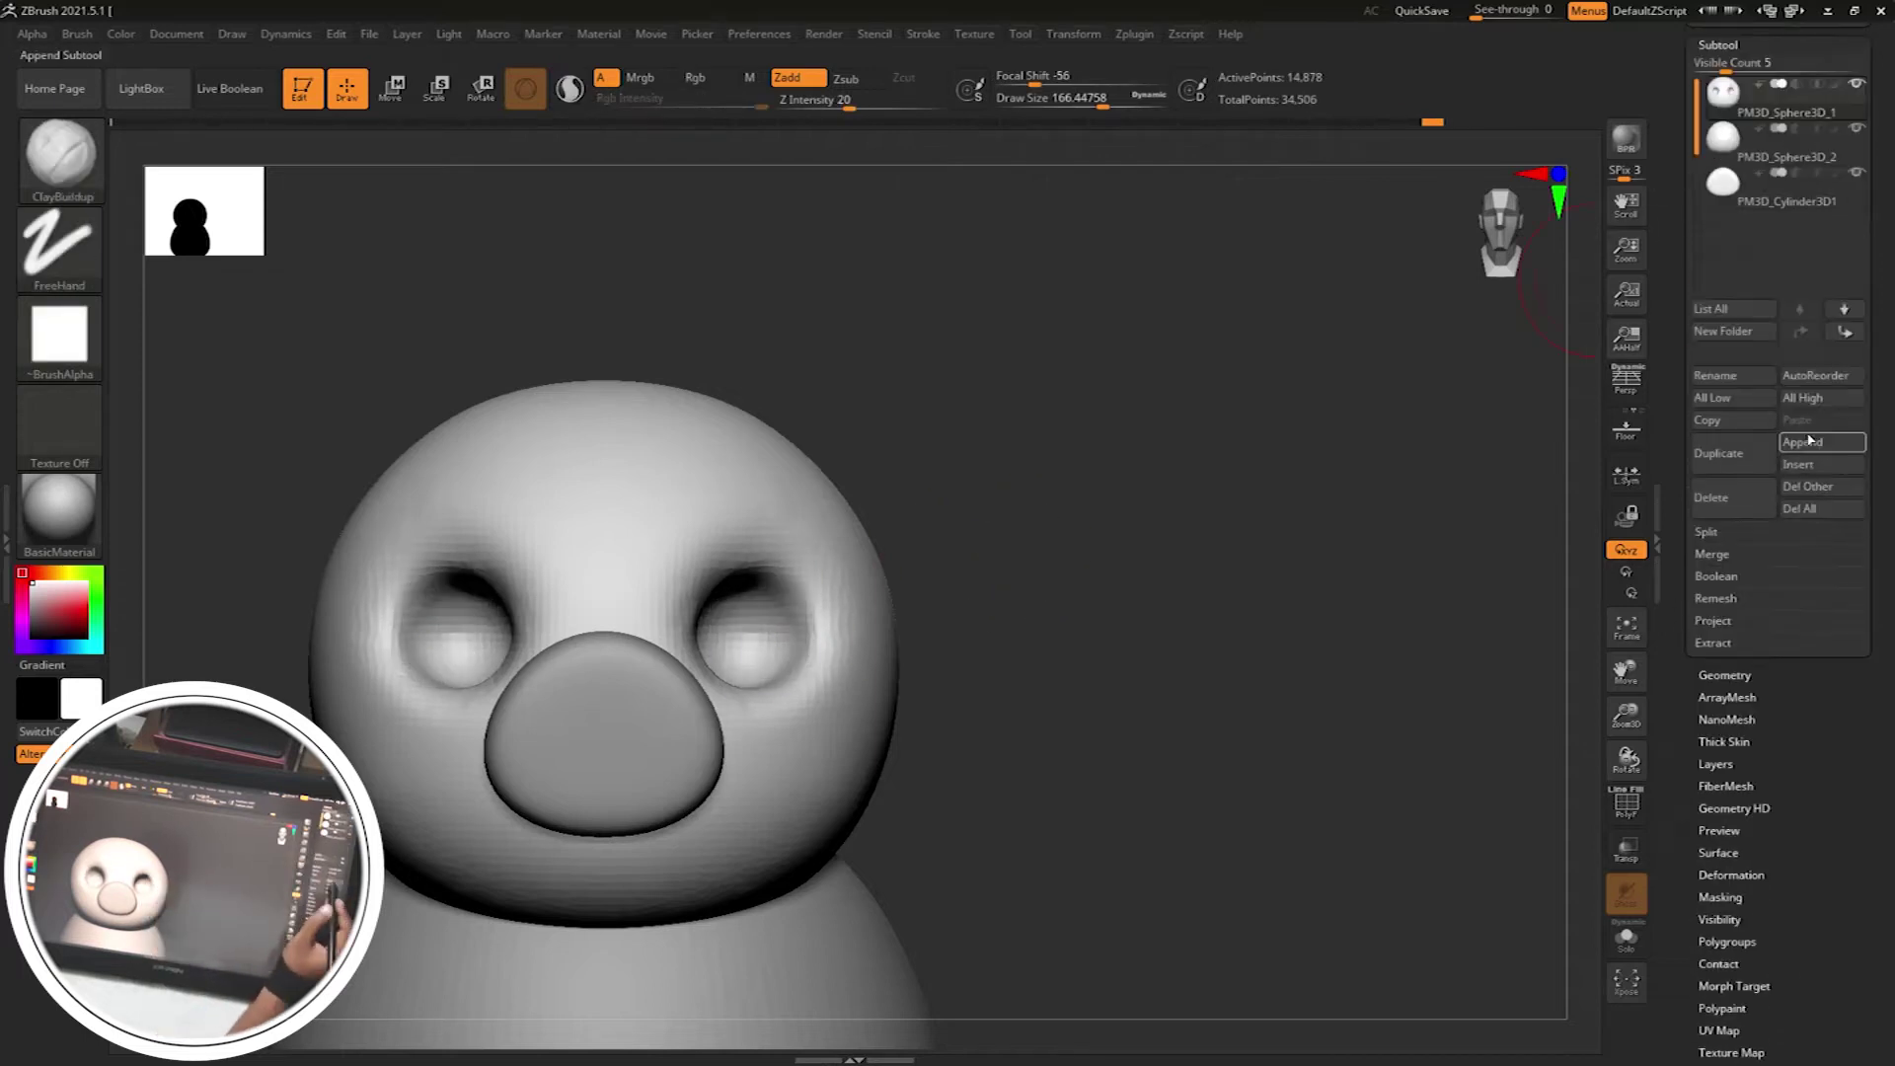
# Append a sphere, scale it down to eyeball size and place it in one eye socket
pyautogui.press('b')
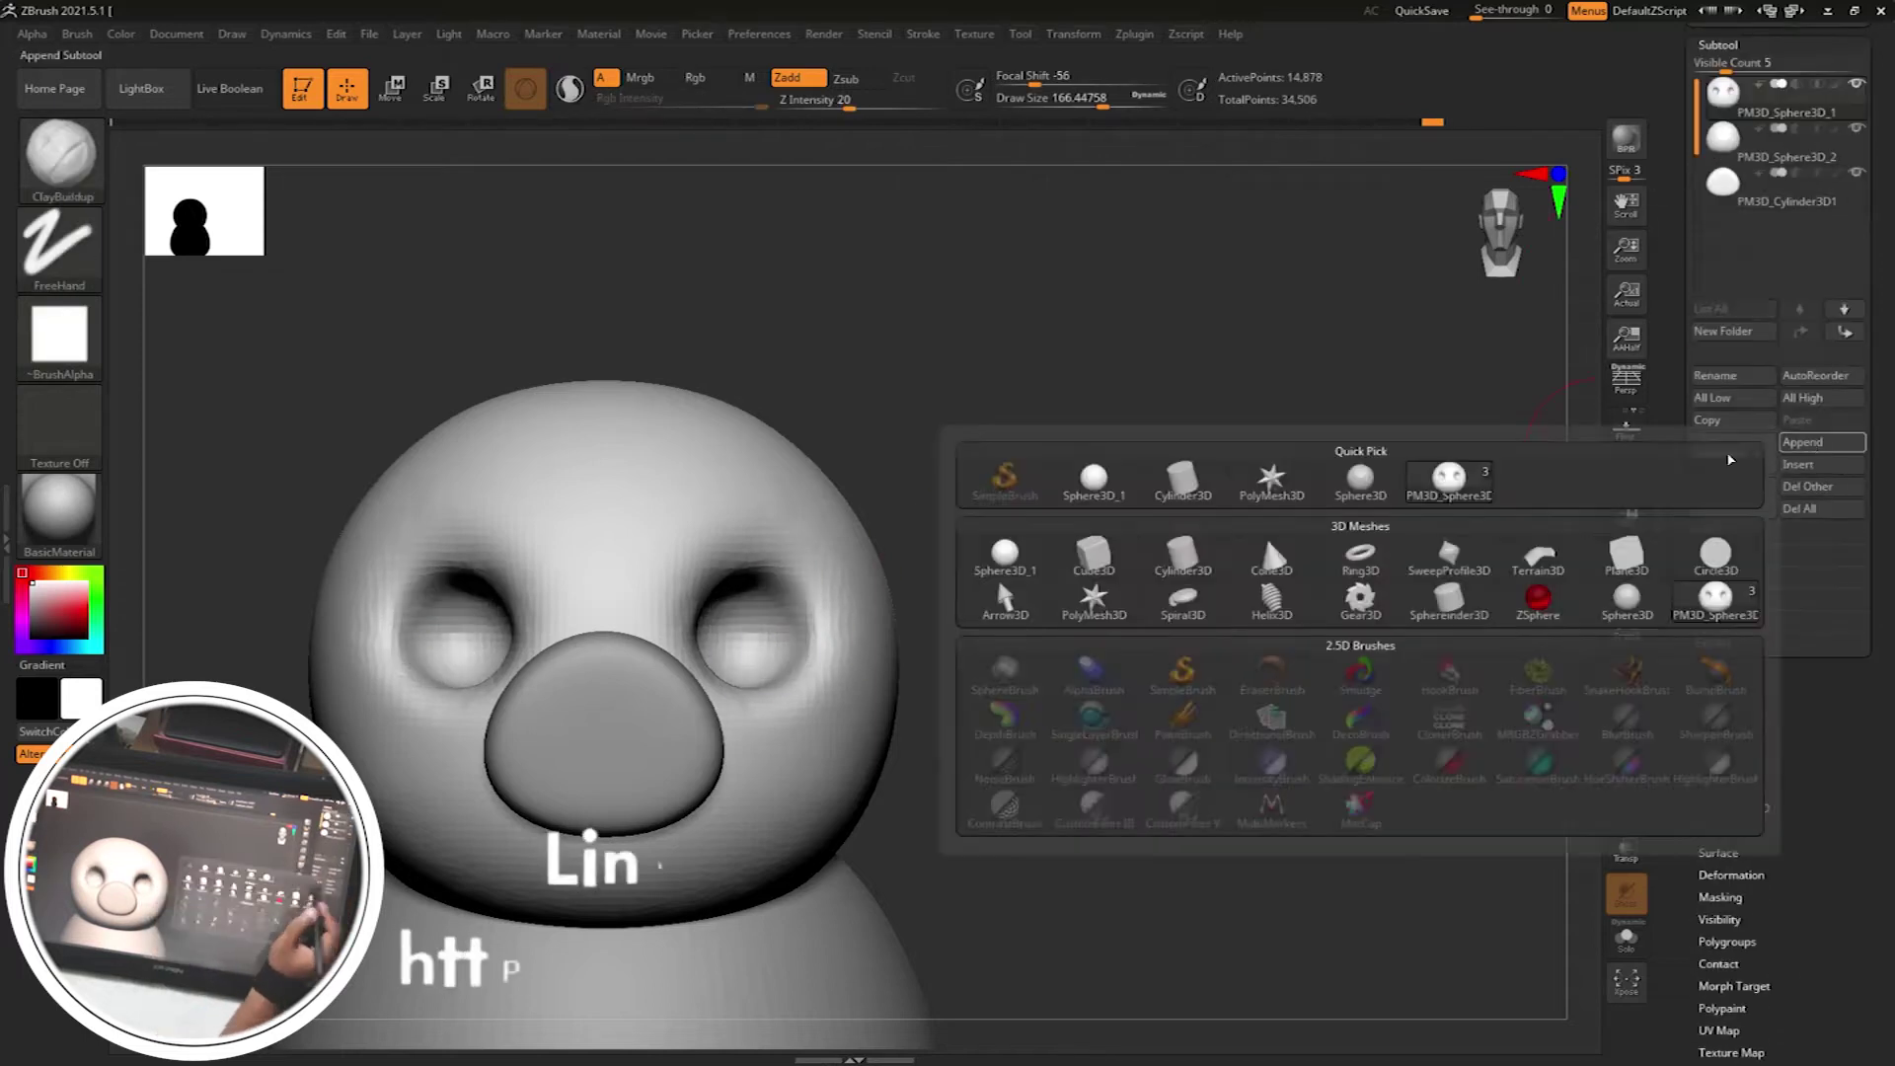
pyautogui.press('Escape')
pyautogui.keyDown('alt'); pyautogui.moveTo(1143, 620); pyautogui.dragTo(712, 575); pyautogui.keyUp('alt')
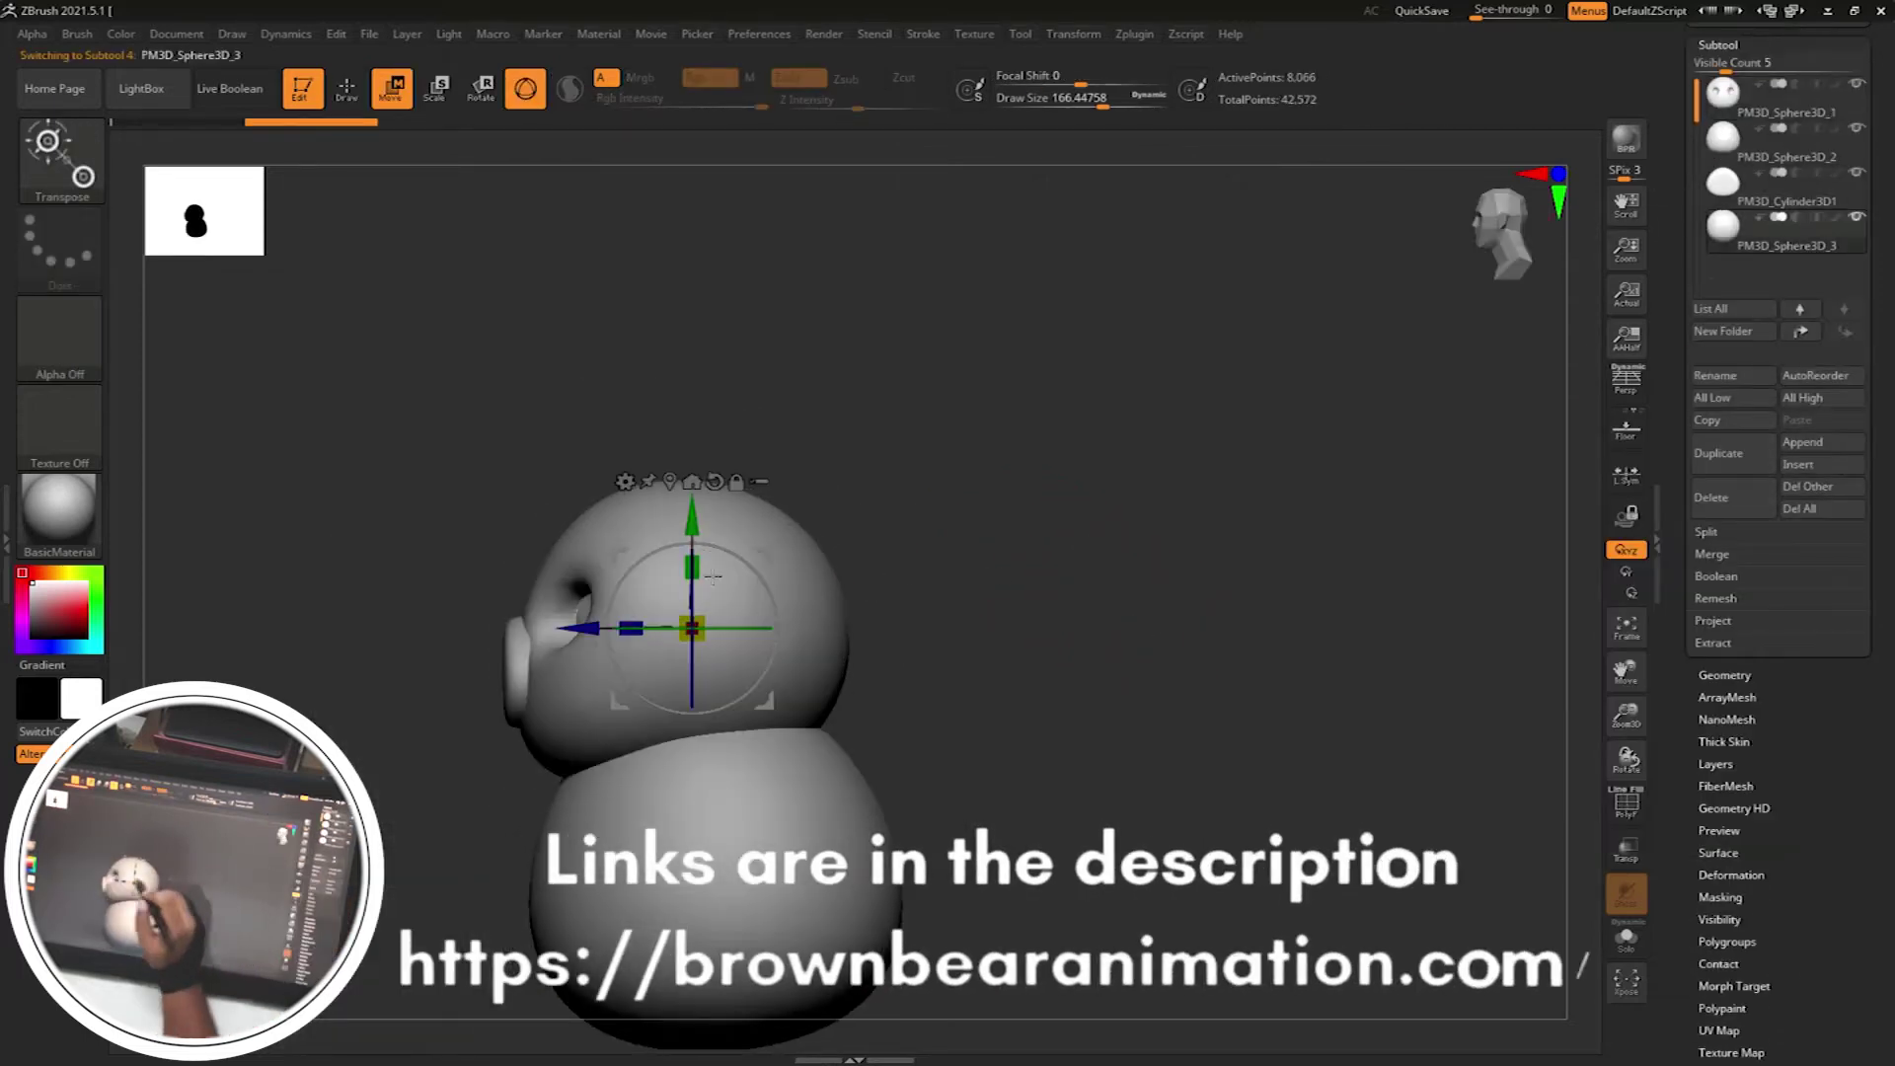
pyautogui.moveTo(503, 653); pyautogui.dragTo(858, 590)
# Mirror the eyeball to the other eye socket with SubTool Master
pyautogui.click(1134, 34)
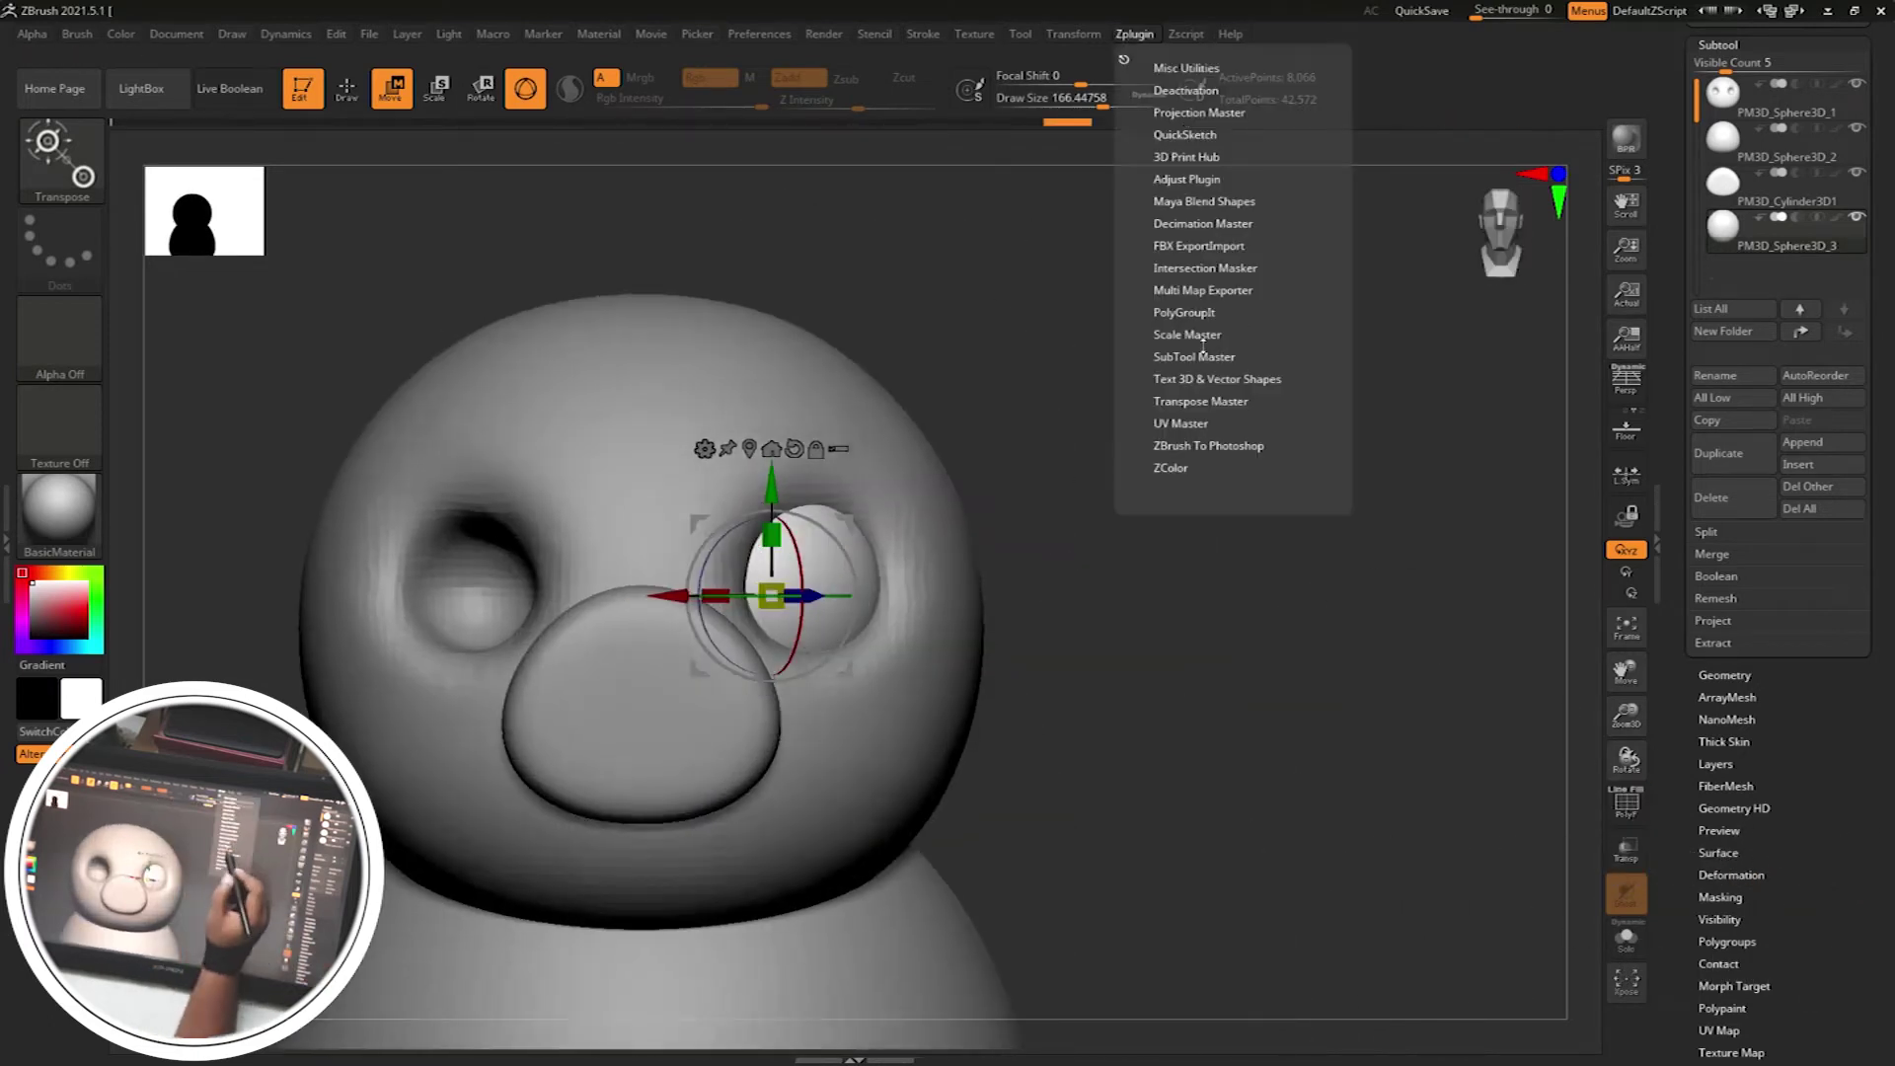
pyautogui.click(1195, 355)
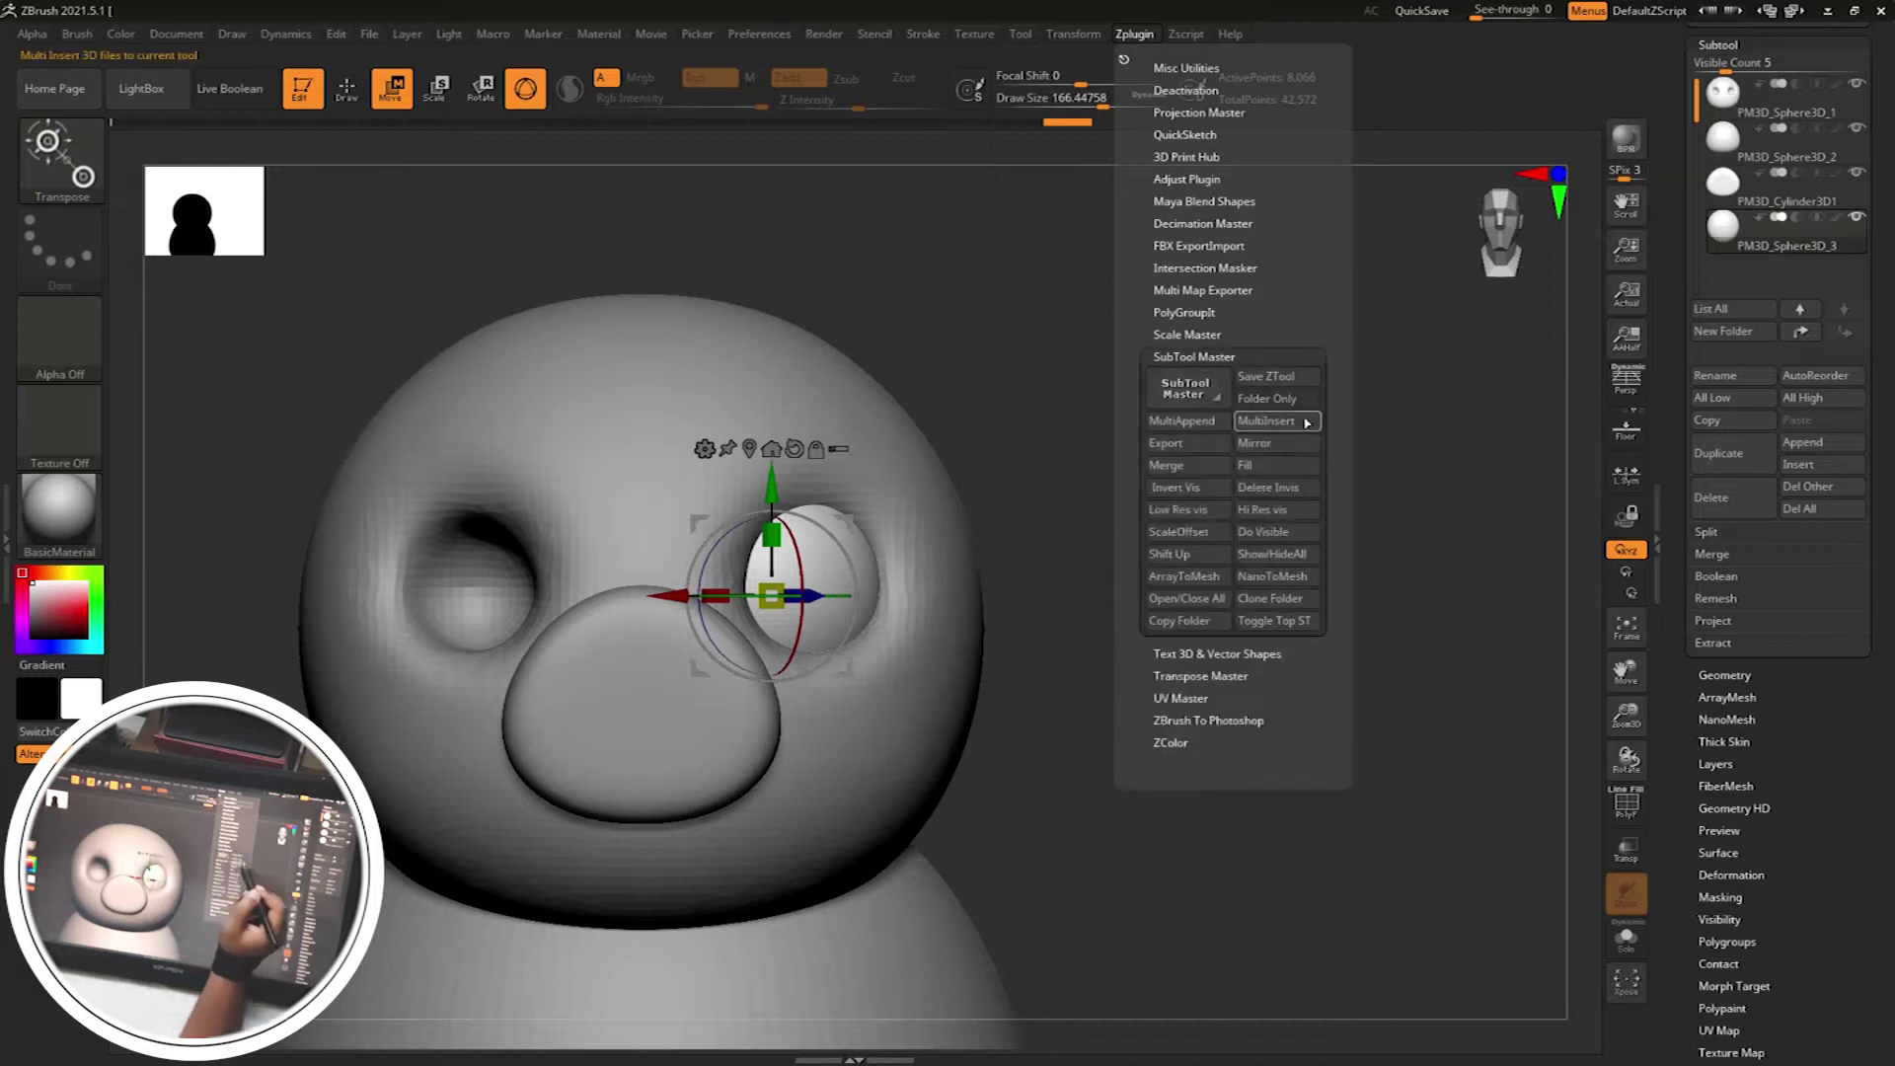
pyautogui.click(1257, 444)
pyautogui.click(869, 487)
# Pull the head surface around both eyeballs with the Move brush to form the eyelids
pyautogui.press('b')
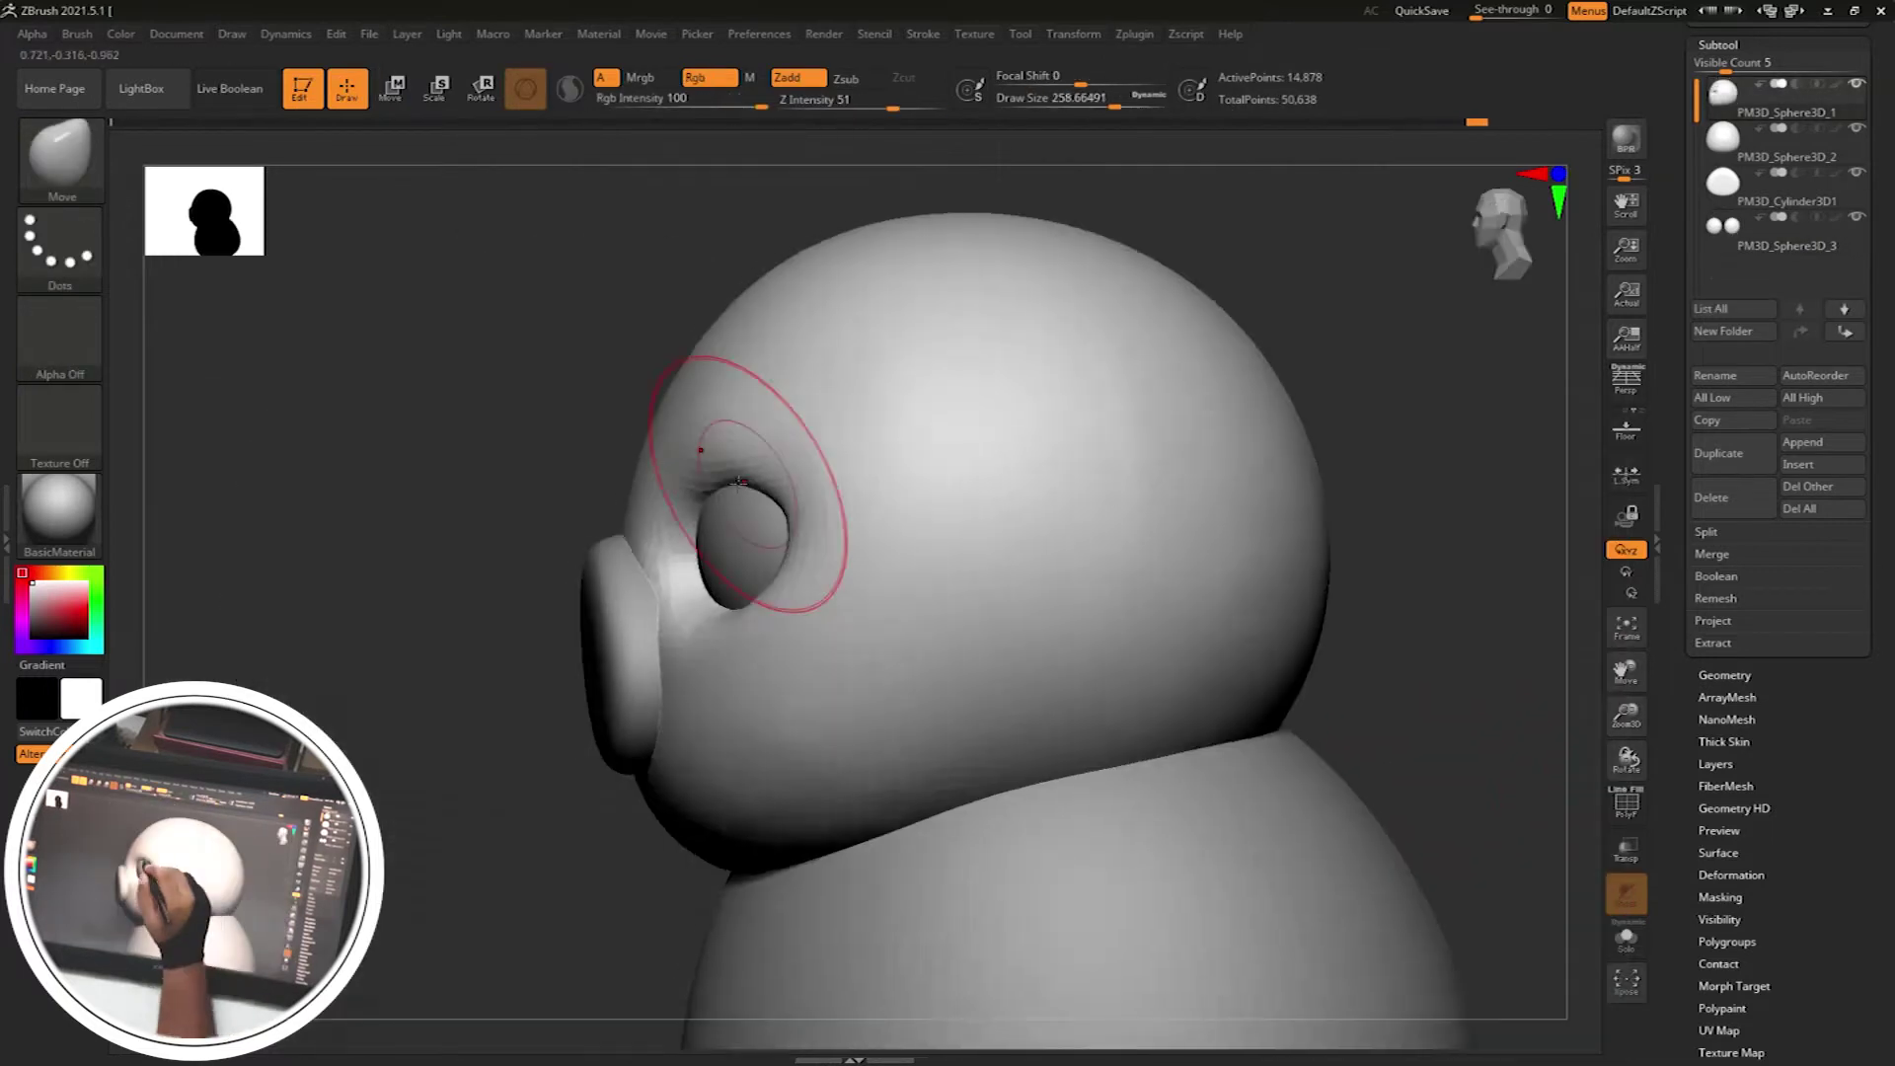
pyautogui.moveTo(1233, 493); pyautogui.dragTo(679, 556)
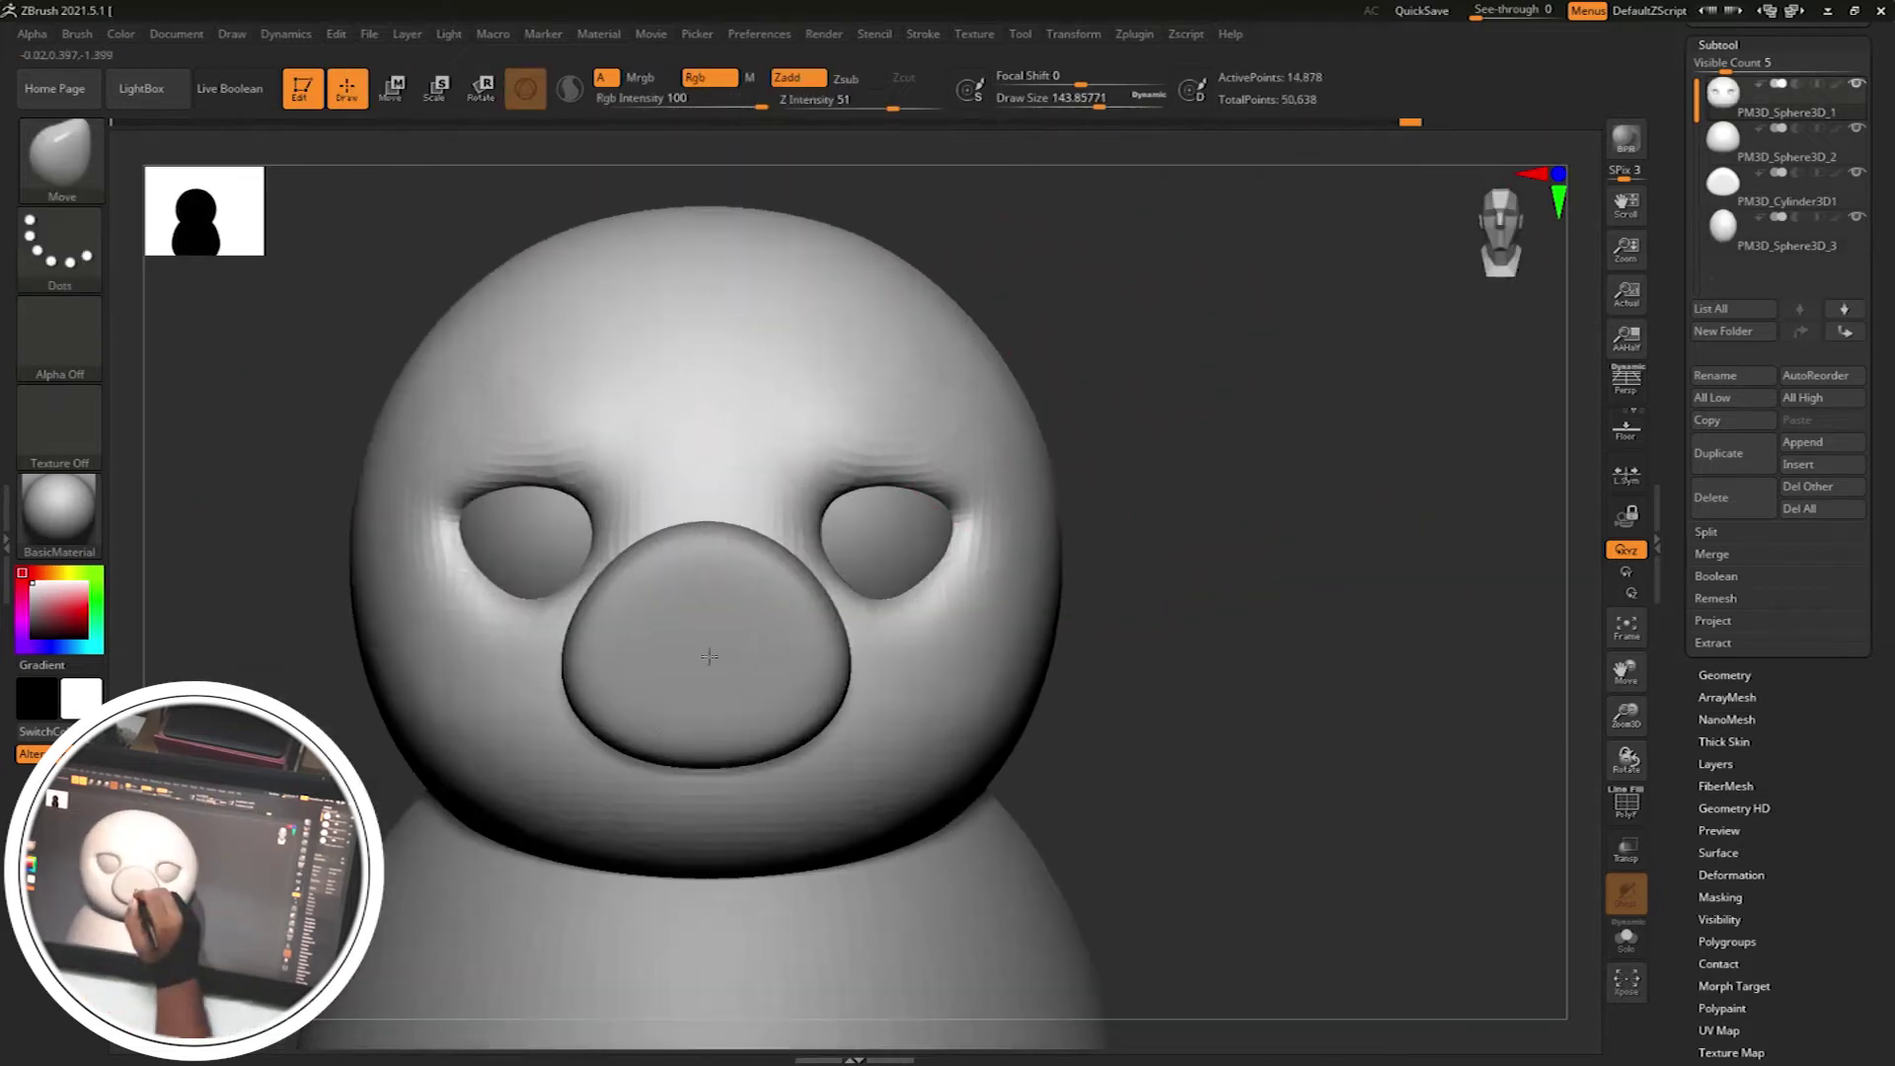
# Remesh the snout with DynaMesh at resolution 128 and carve two symmetrical nostrils into it
pyautogui.keyDown('alt'); pyautogui.click(752, 642); pyautogui.keyUp('alt')
pyautogui.press('s')
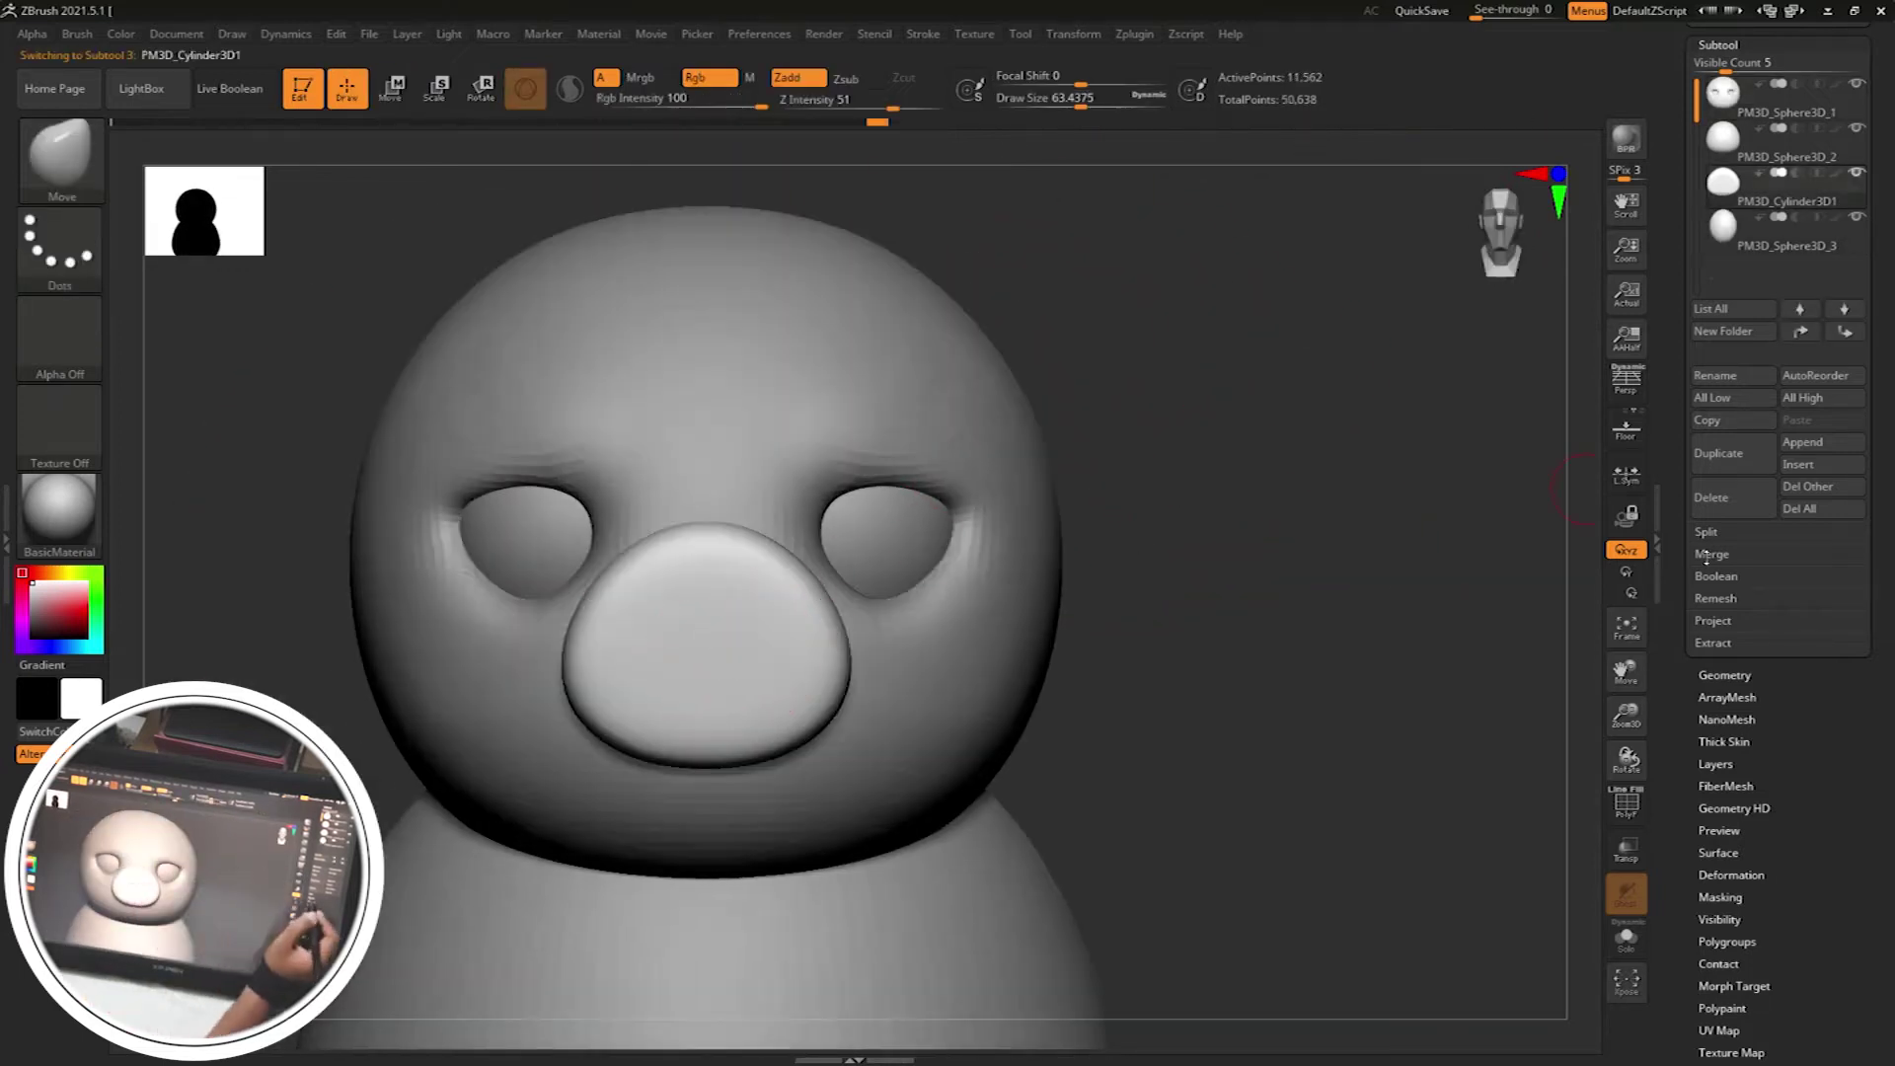
pyautogui.click(1725, 675)
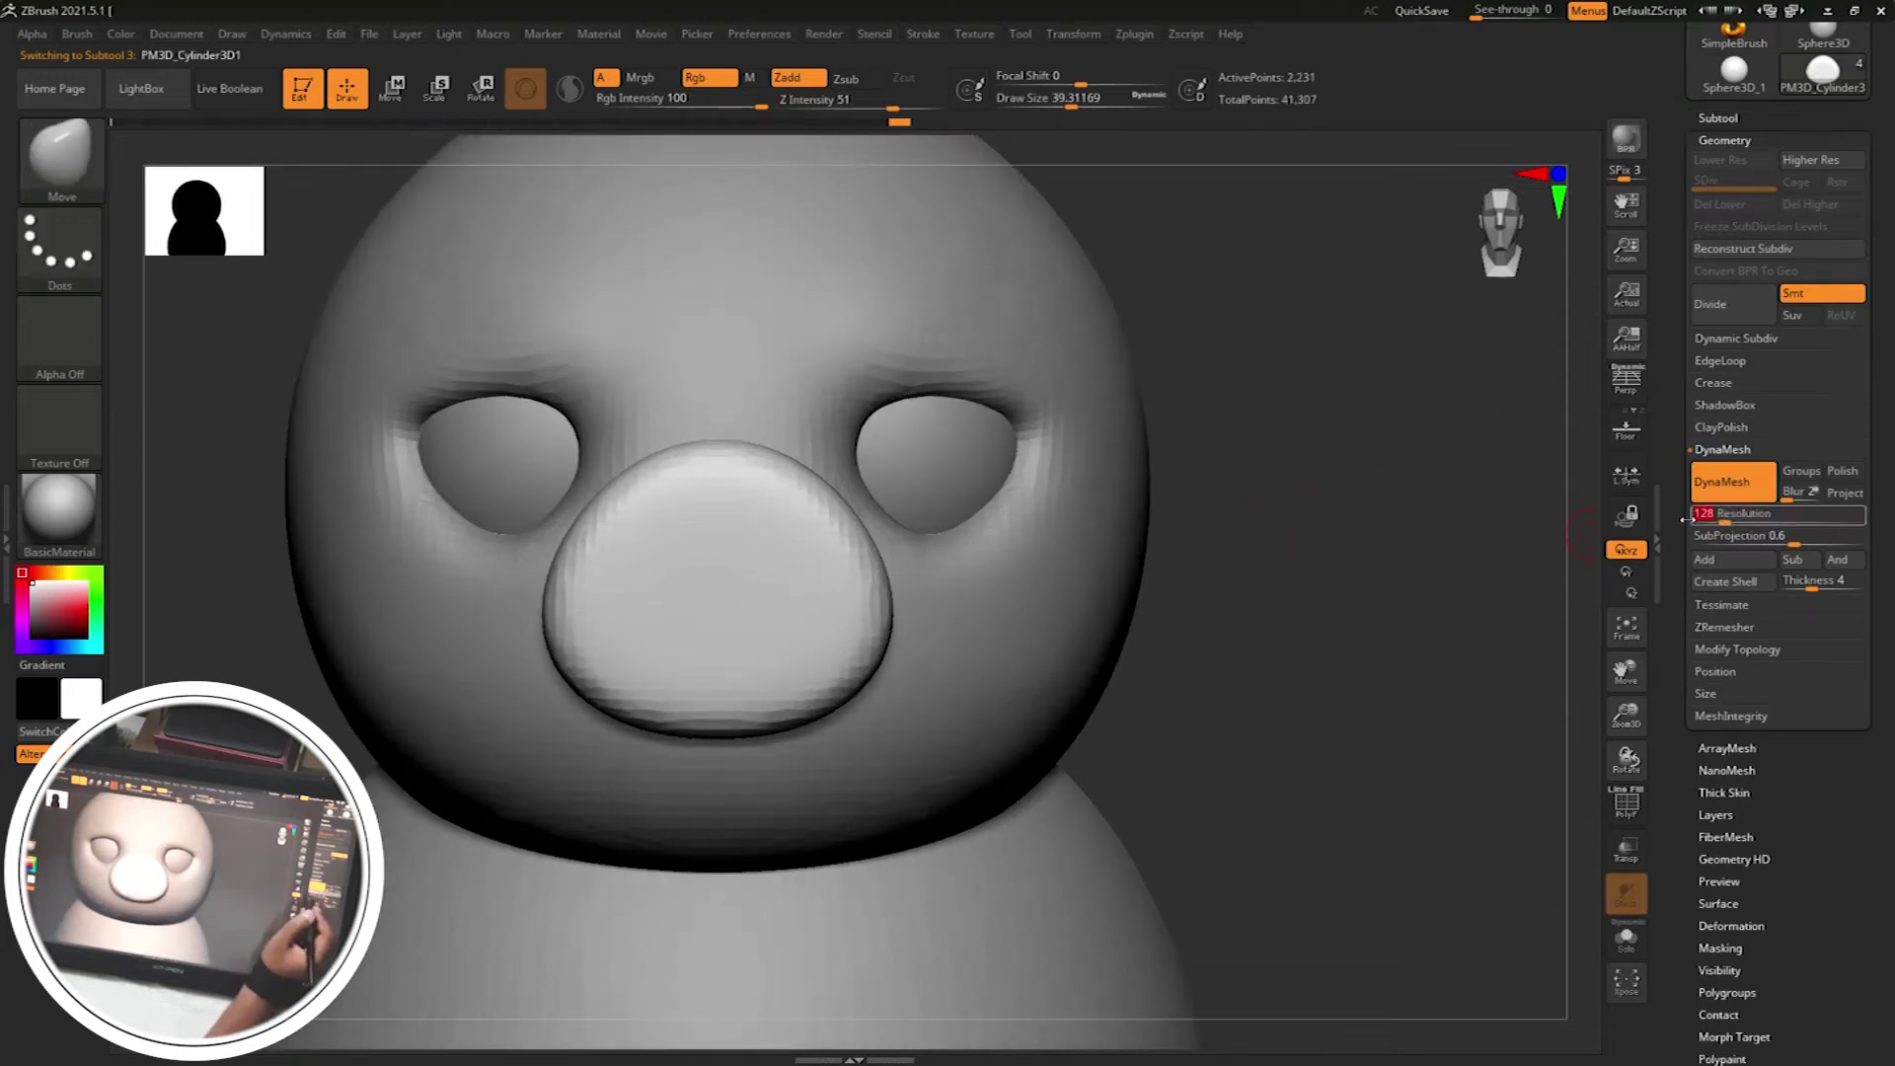
pyautogui.keyDown('ctrl'); pyautogui.moveTo(1323, 554); pyautogui.dragTo(784, 590); pyautogui.keyUp('ctrl')
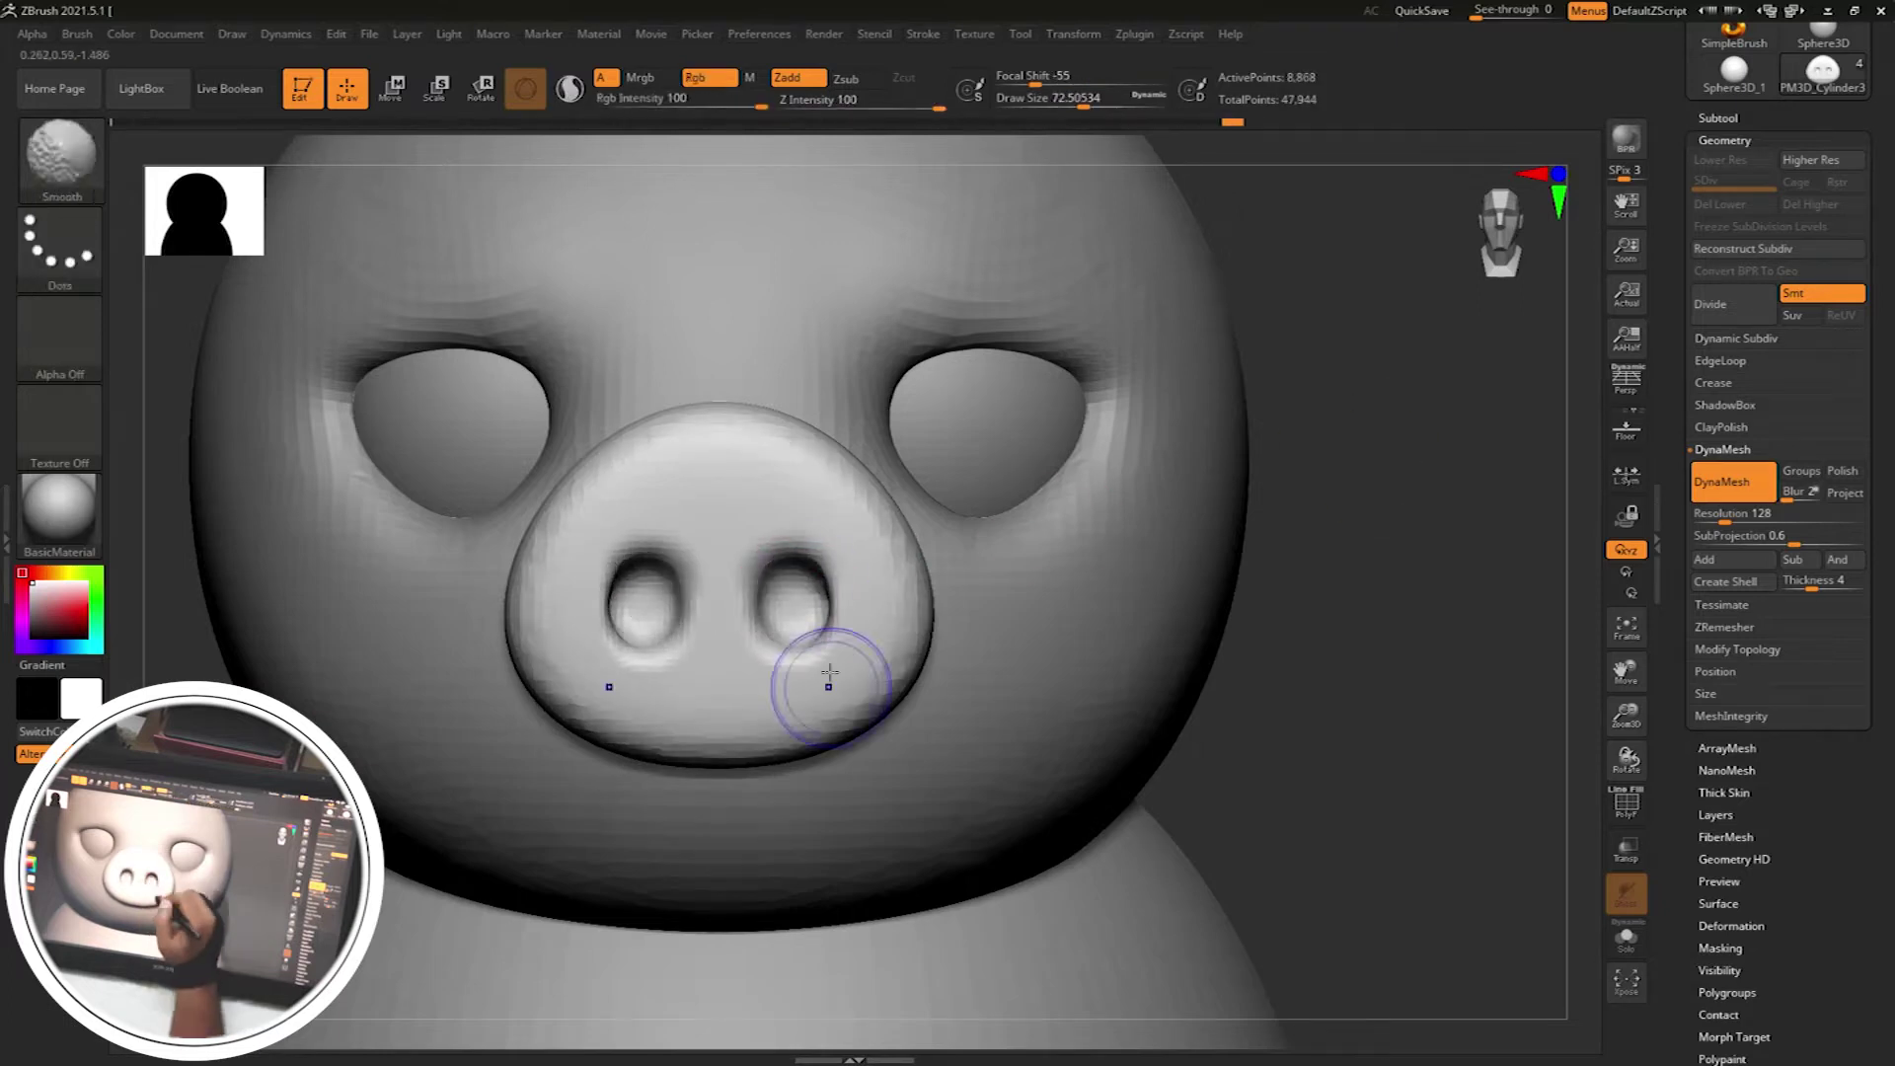
# Flatten the front and rim of the snout with the TrimDynamic brush
pyautogui.press('b')
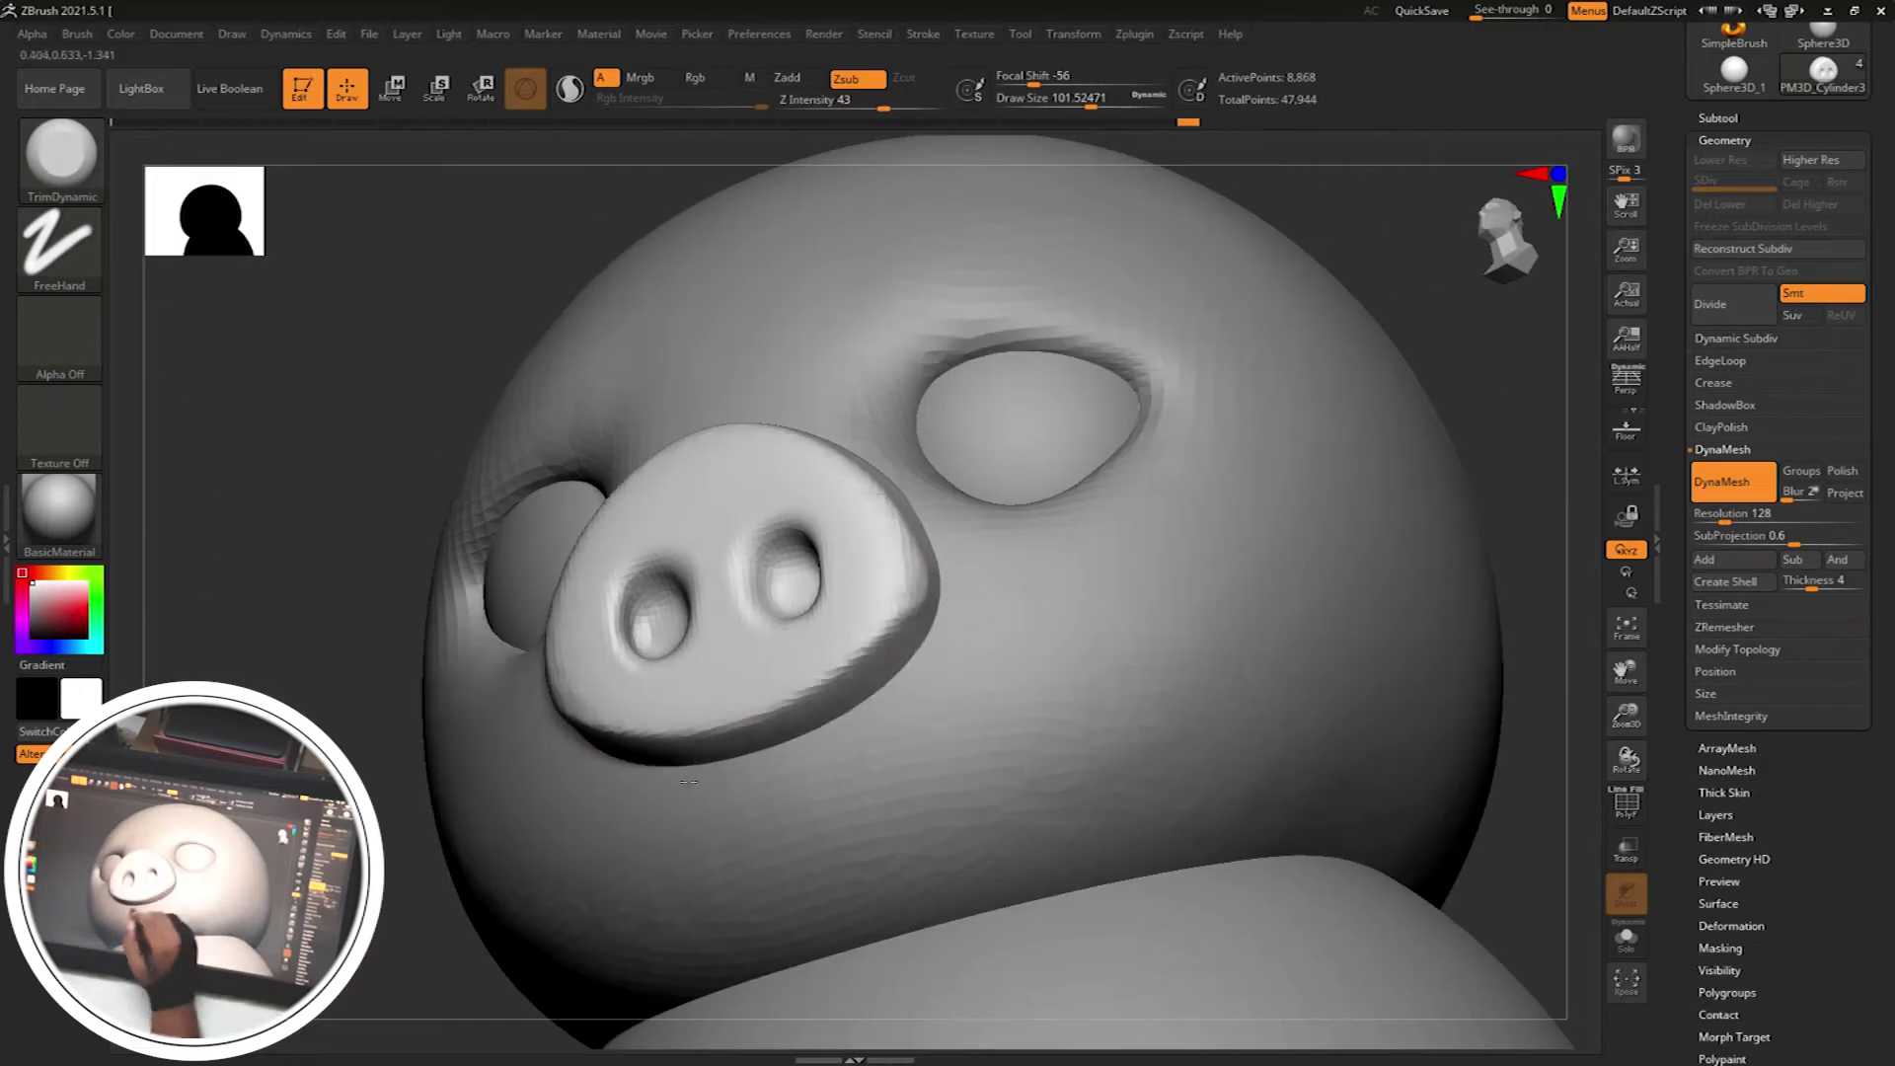
pyautogui.moveTo(687, 782); pyautogui.dragTo(932, 647, button='right')
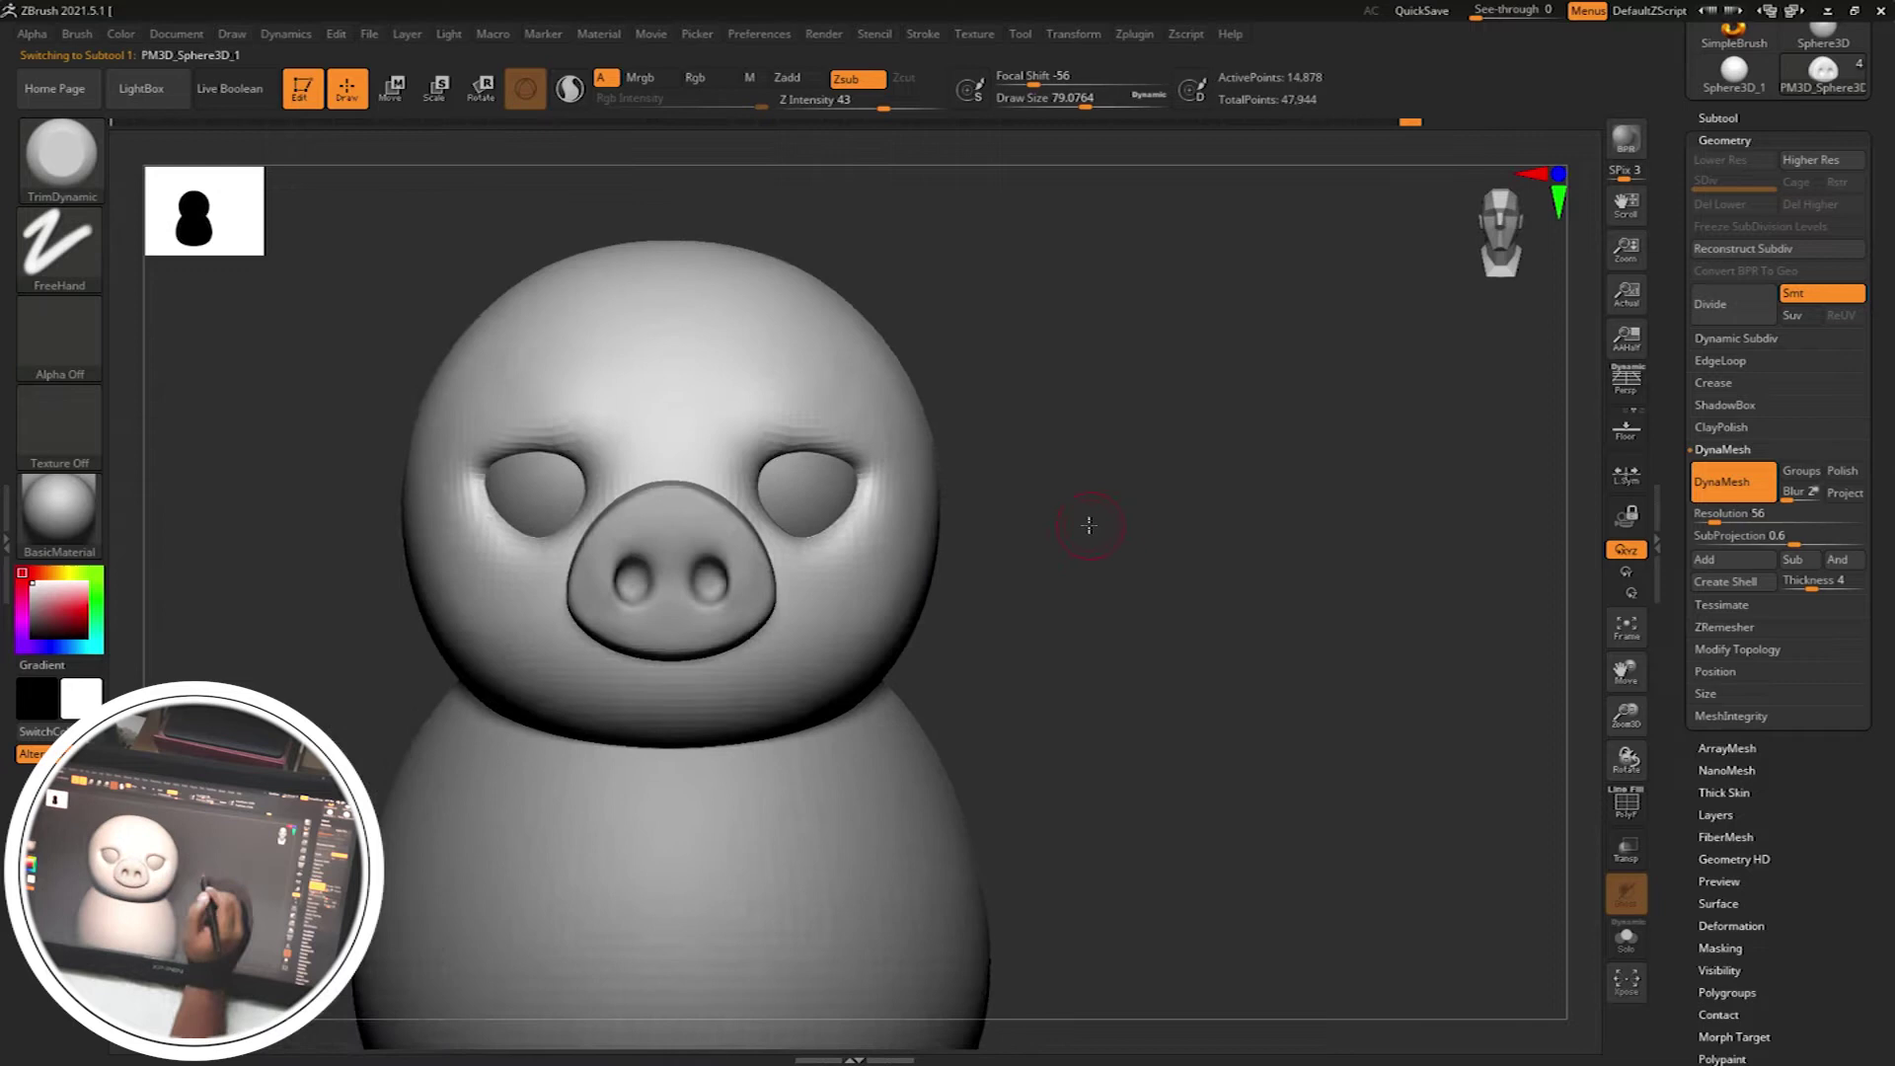
# Remesh the head with DynaMesh at resolution 112 and cut creases around the outer eye corners with DamStandard
pyautogui.press('b')
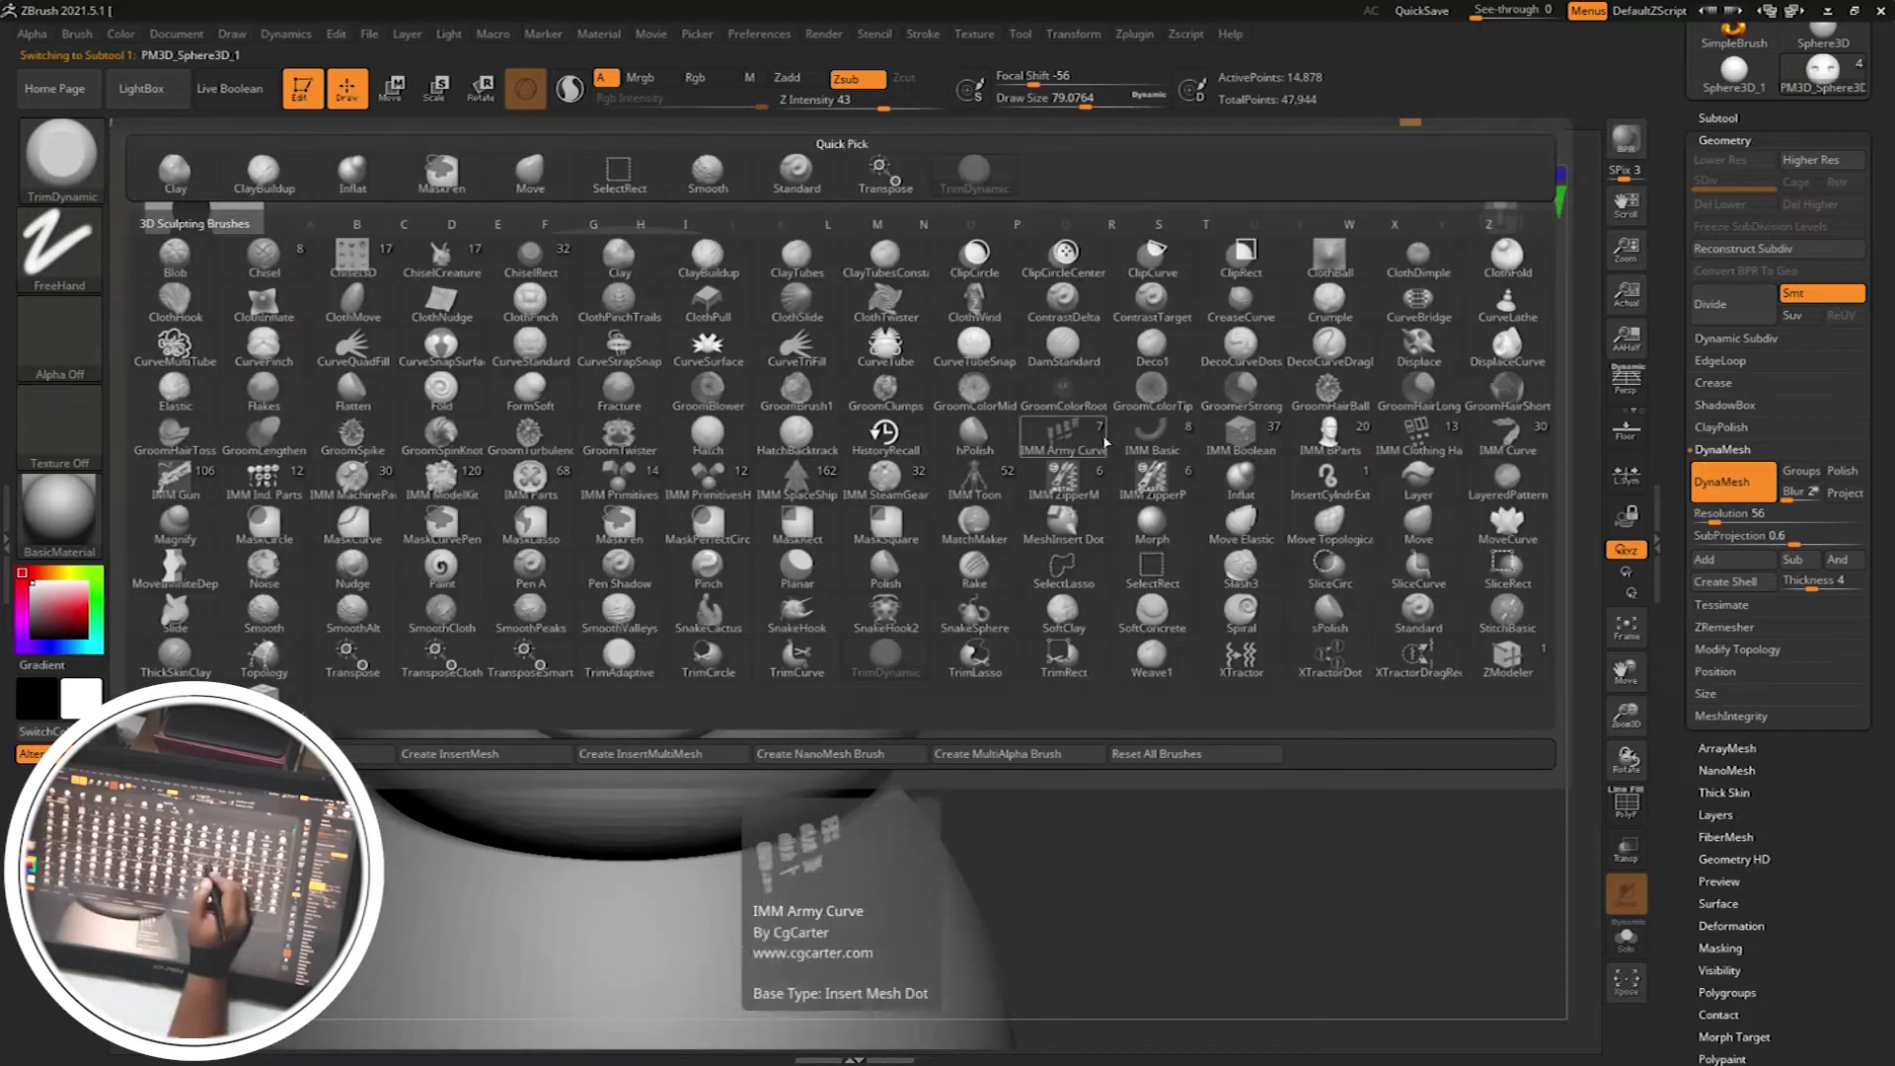
pyautogui.press('d')
pyautogui.press('s')
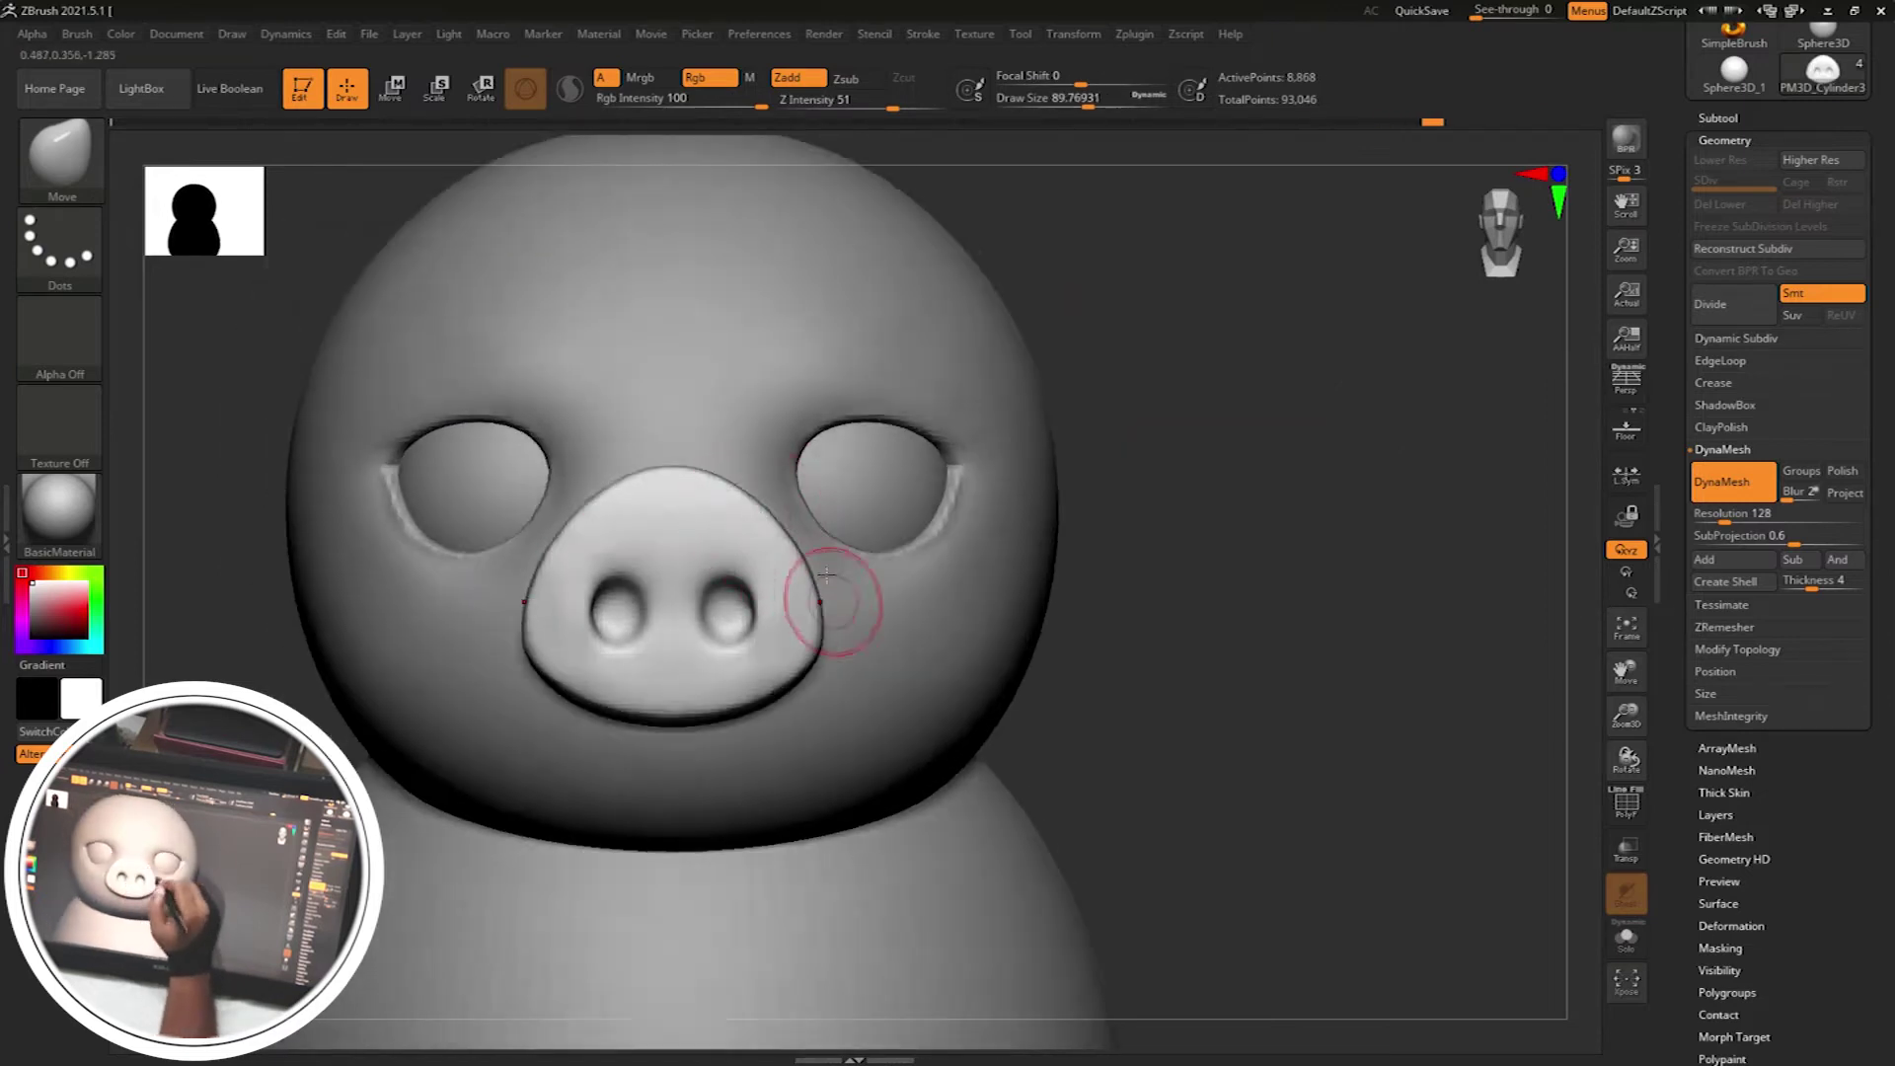
# Refine the snout outline, the nostrils and the head's profile with the Move brush
pyautogui.moveTo(846, 605); pyautogui.dragTo(645, 668)
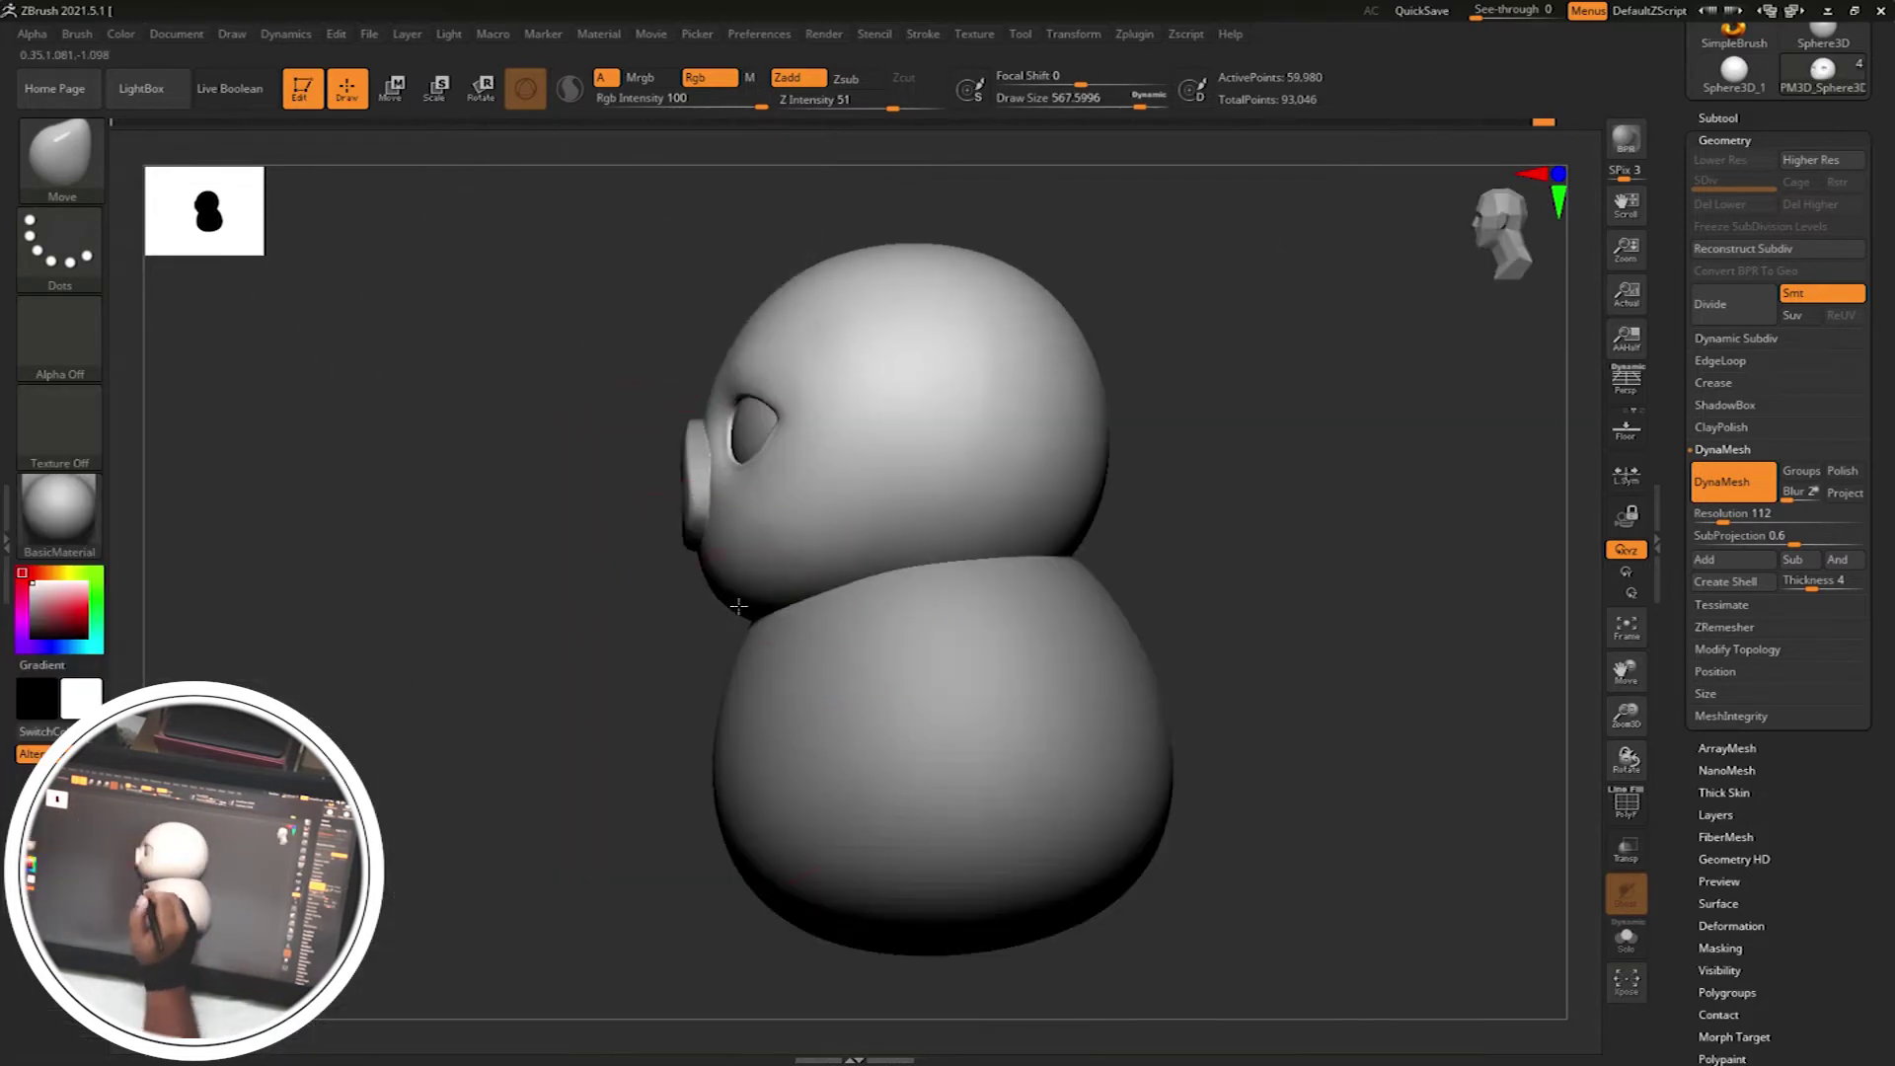
pyautogui.moveTo(738, 606)
pyautogui.mouseDown()
pyautogui.moveTo(677, 579)
pyautogui.moveTo(836, 430)
pyautogui.mouseUp()
pyautogui.moveTo(910, 593); pyautogui.dragTo(1095, 514)
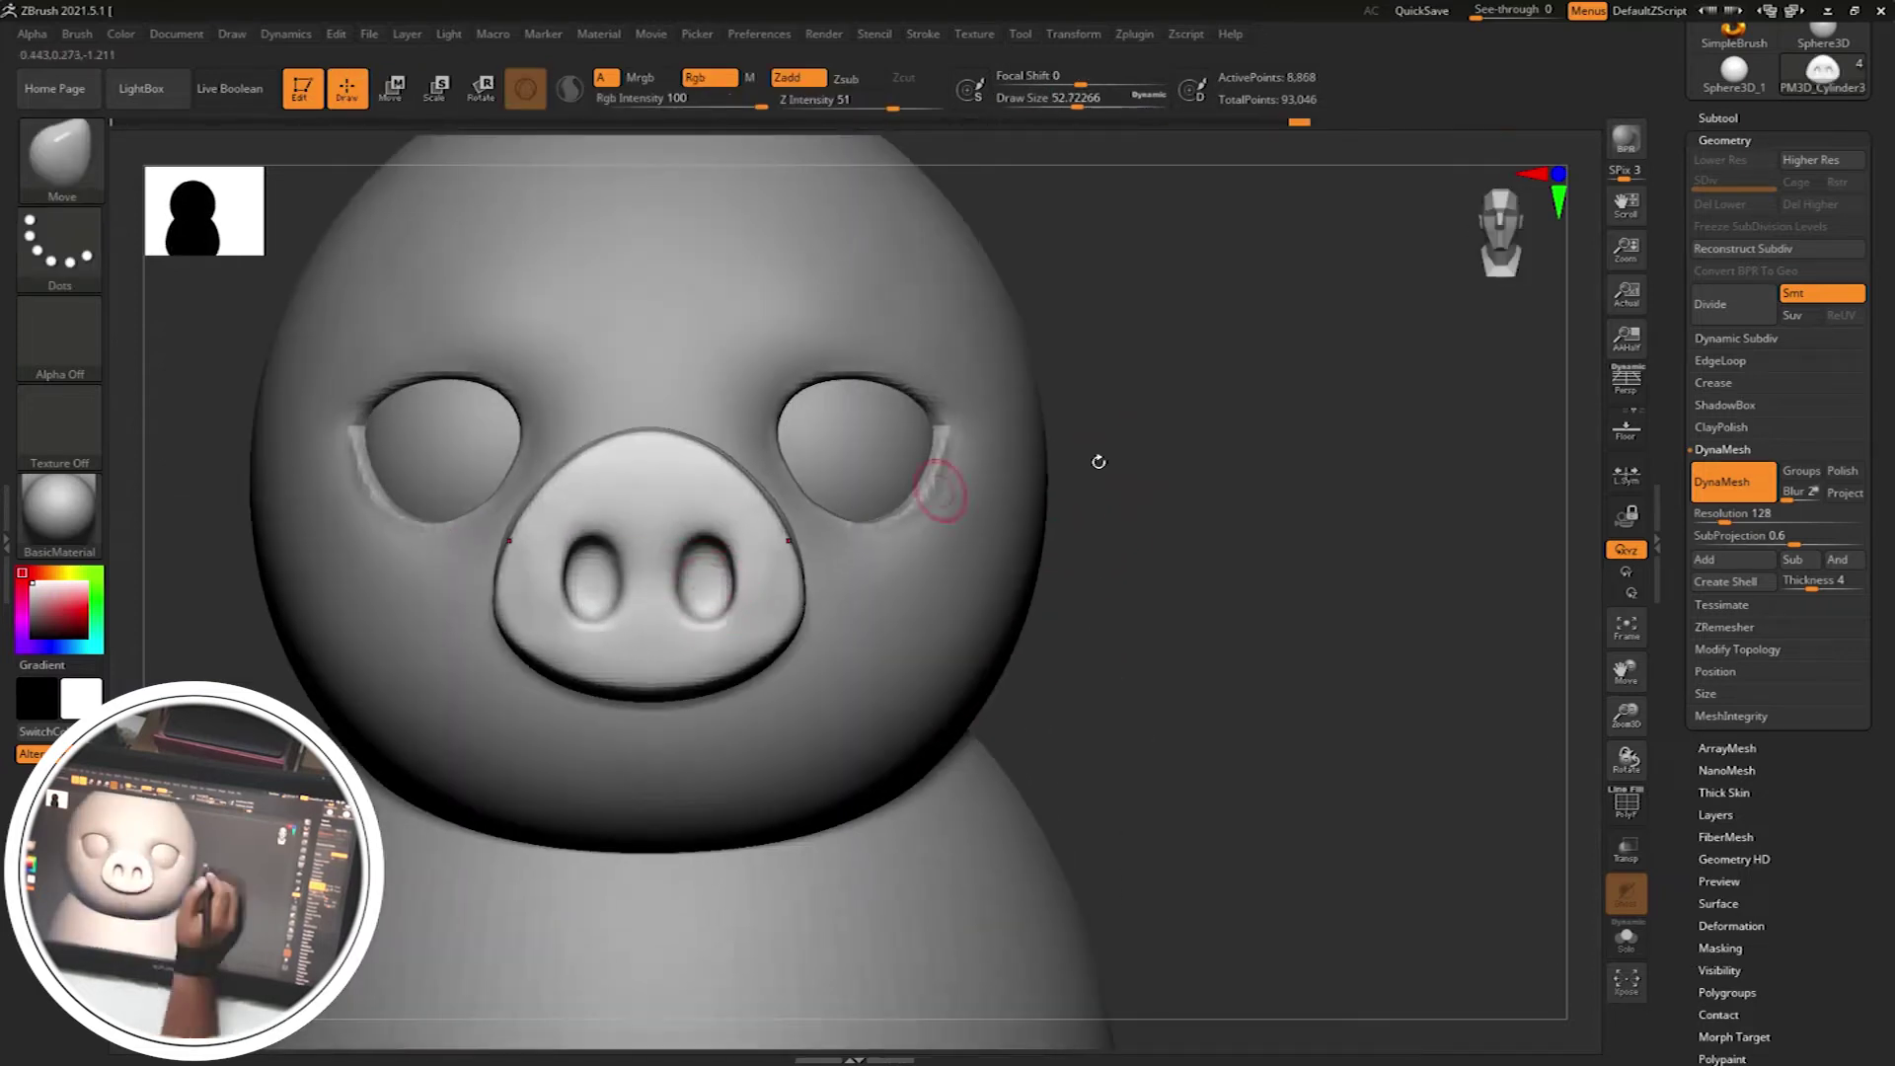
pyautogui.keyDown('alt'); pyautogui.moveTo(1098, 461); pyautogui.dragTo(742, 523); pyautogui.keyUp('alt')
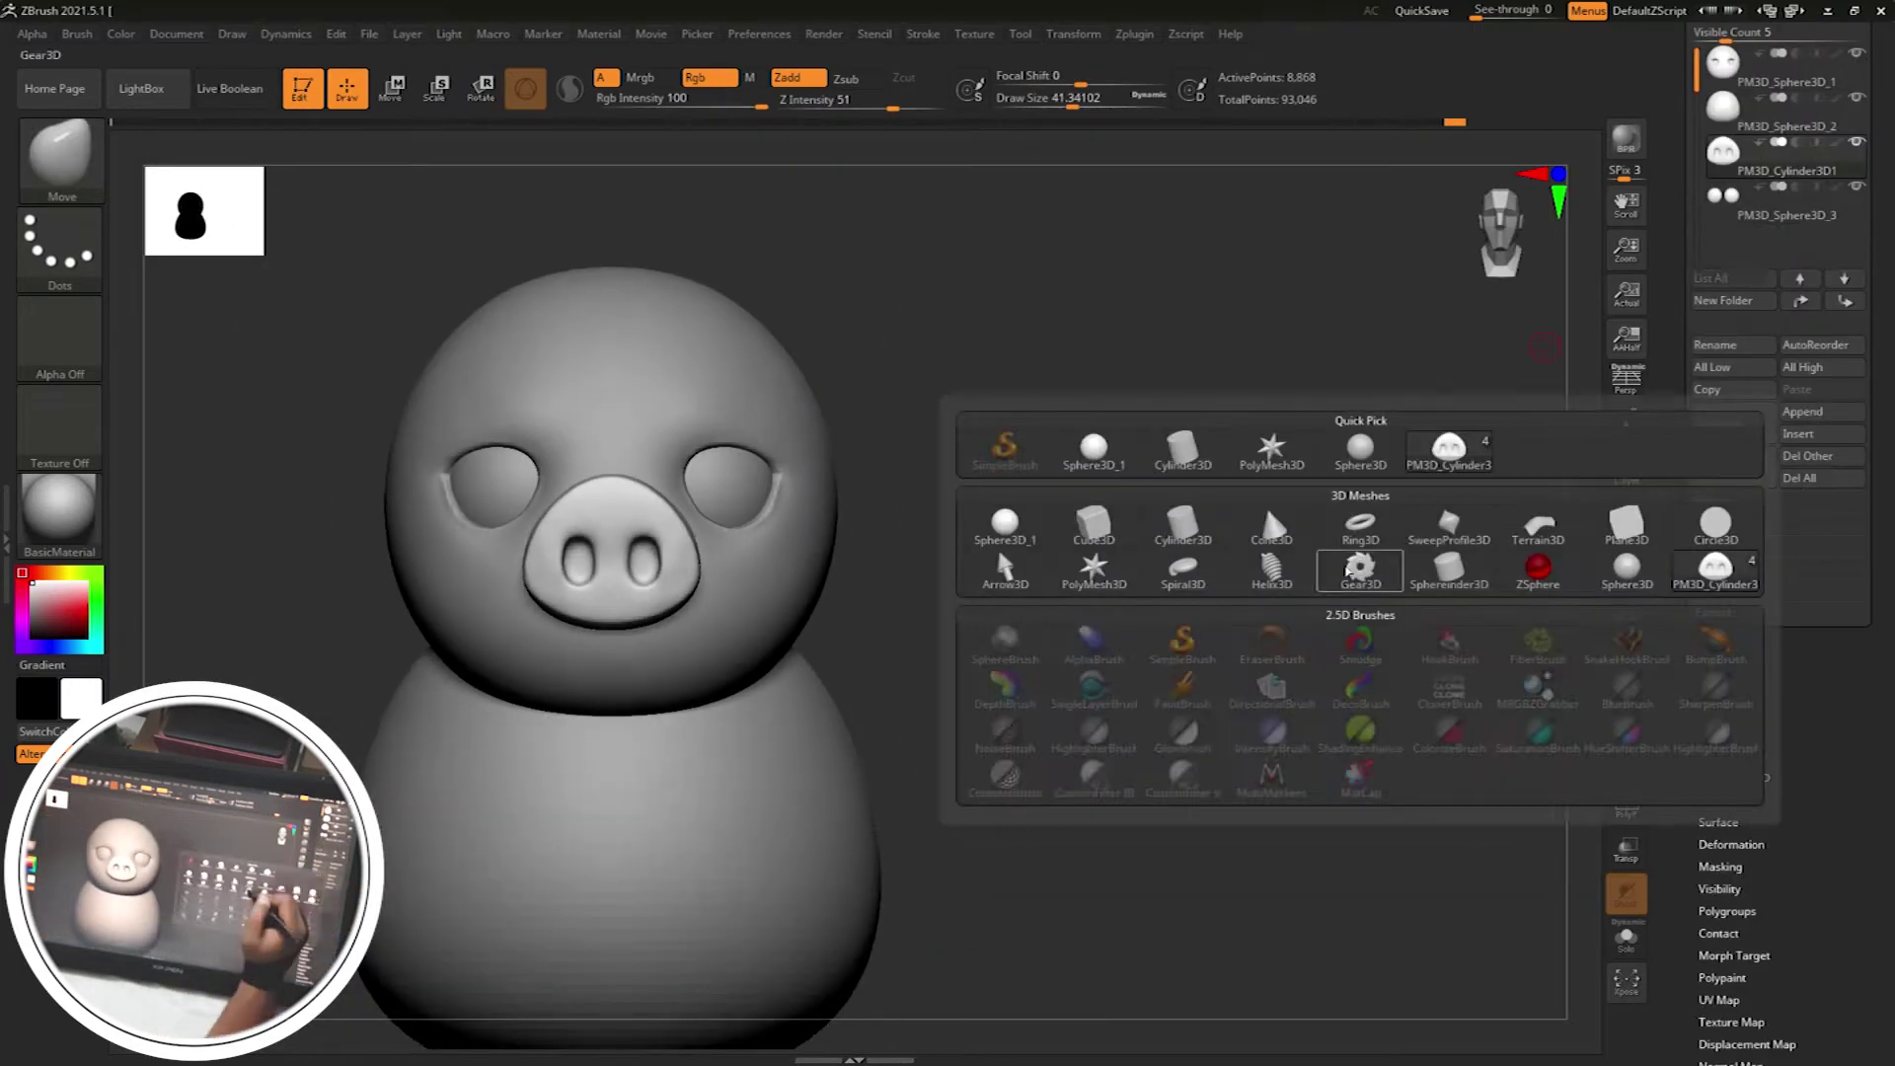
# Append a Sphere3D beside the head, remesh it with DynaMesh at resolution 40 and shape it into an ear with Move and Smooth
pyautogui.click(1360, 449)
pyautogui.keyDown('alt'); pyautogui.moveTo(987, 424); pyautogui.dragTo(983, 323); pyautogui.keyUp('alt')
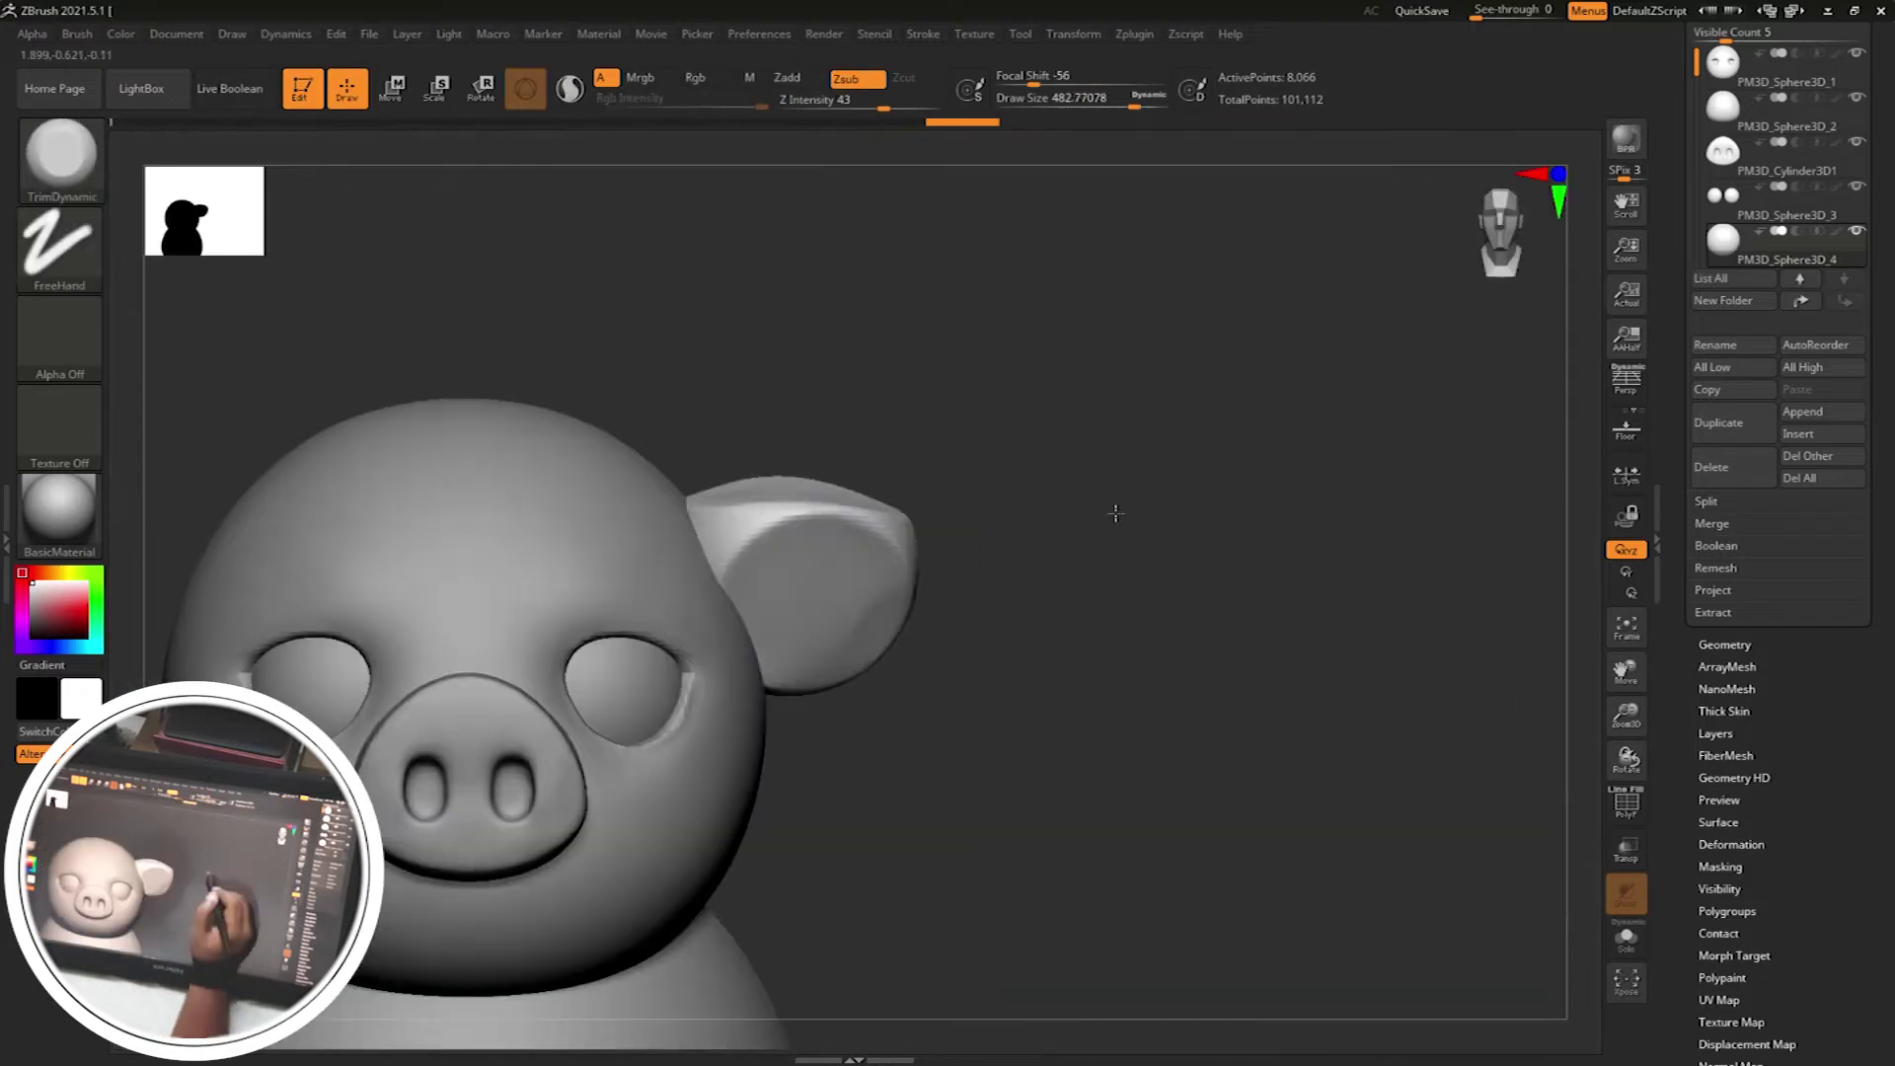
pyautogui.moveTo(776, 524); pyautogui.dragTo(690, 427)
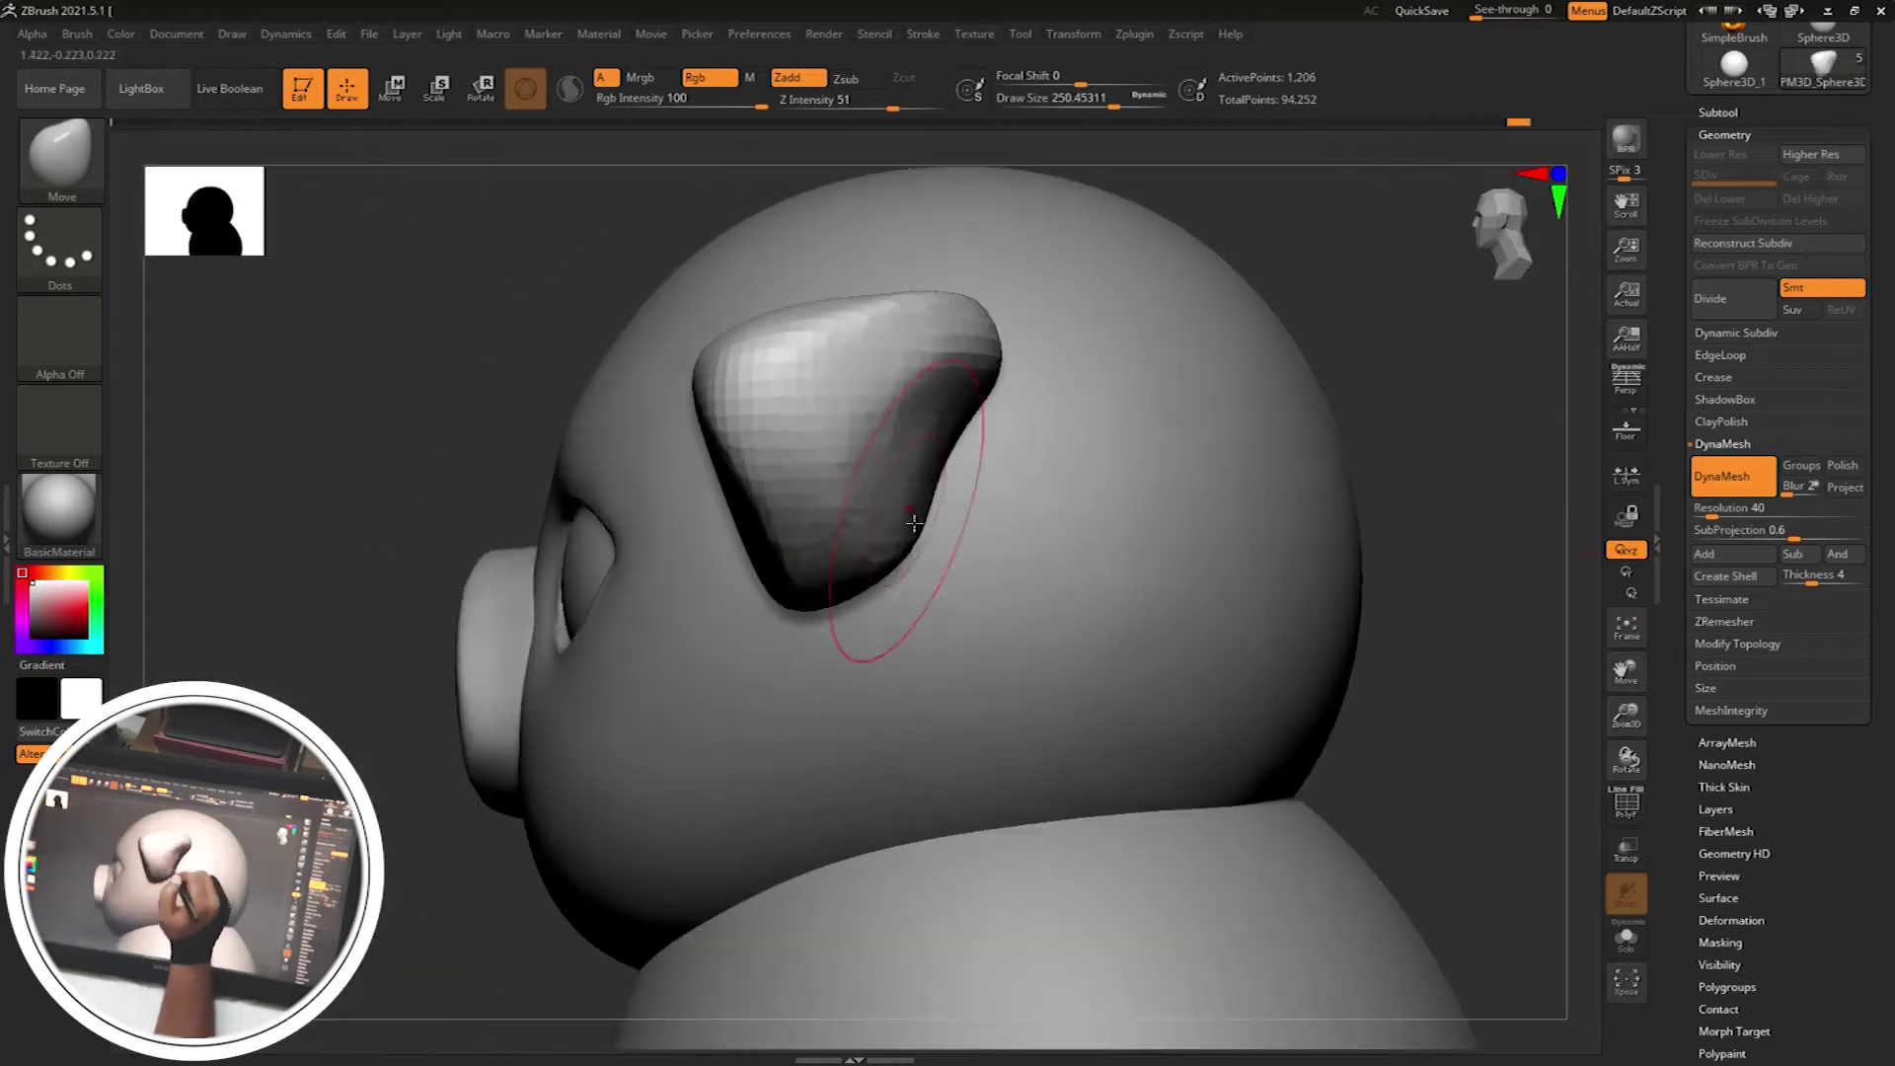
pyautogui.moveTo(905, 593)
pyautogui.mouseDown()
pyautogui.moveTo(626, 474)
pyautogui.moveTo(746, 355)
pyautogui.mouseUp()
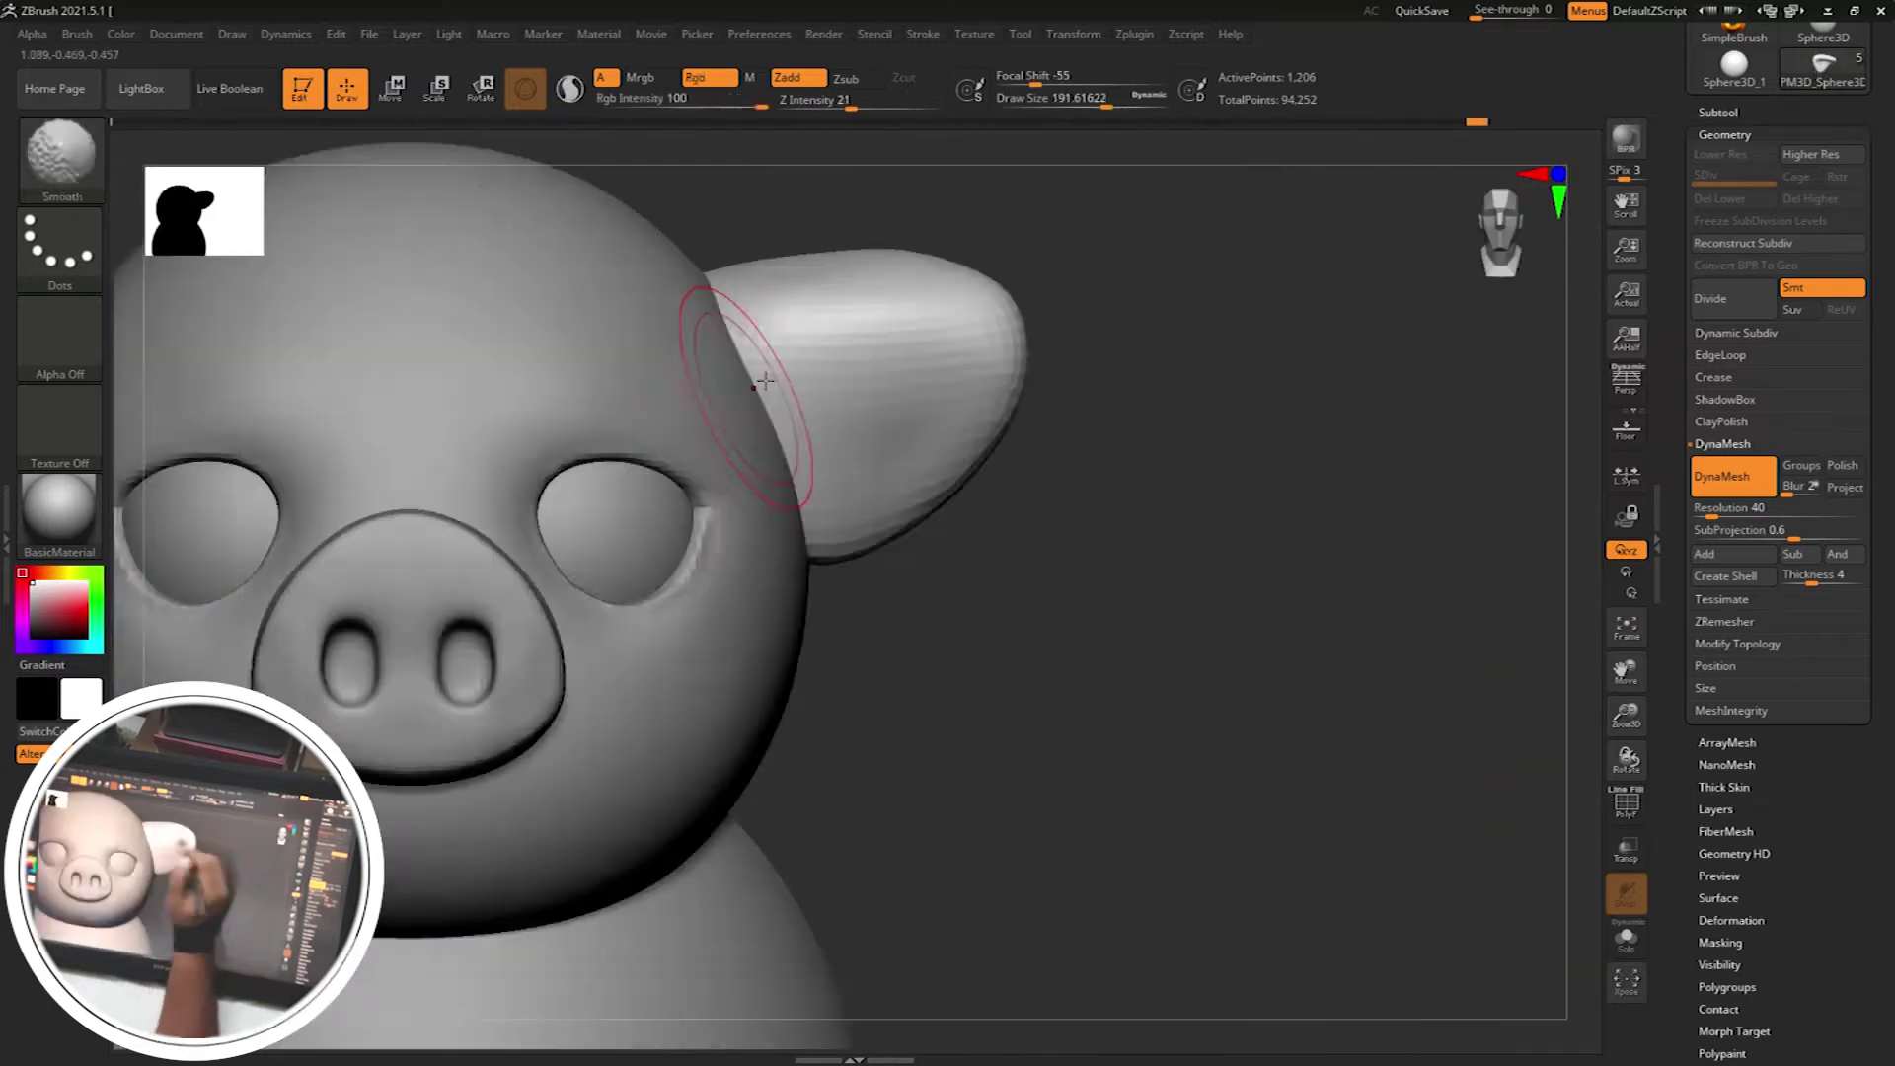
pyautogui.moveTo(765, 380); pyautogui.dragTo(854, 273)
# Remesh the ear with DynaMesh at resolution 136 and hollow out its inner side with ClayBuildup
pyautogui.moveTo(734, 334); pyautogui.dragTo(910, 410)
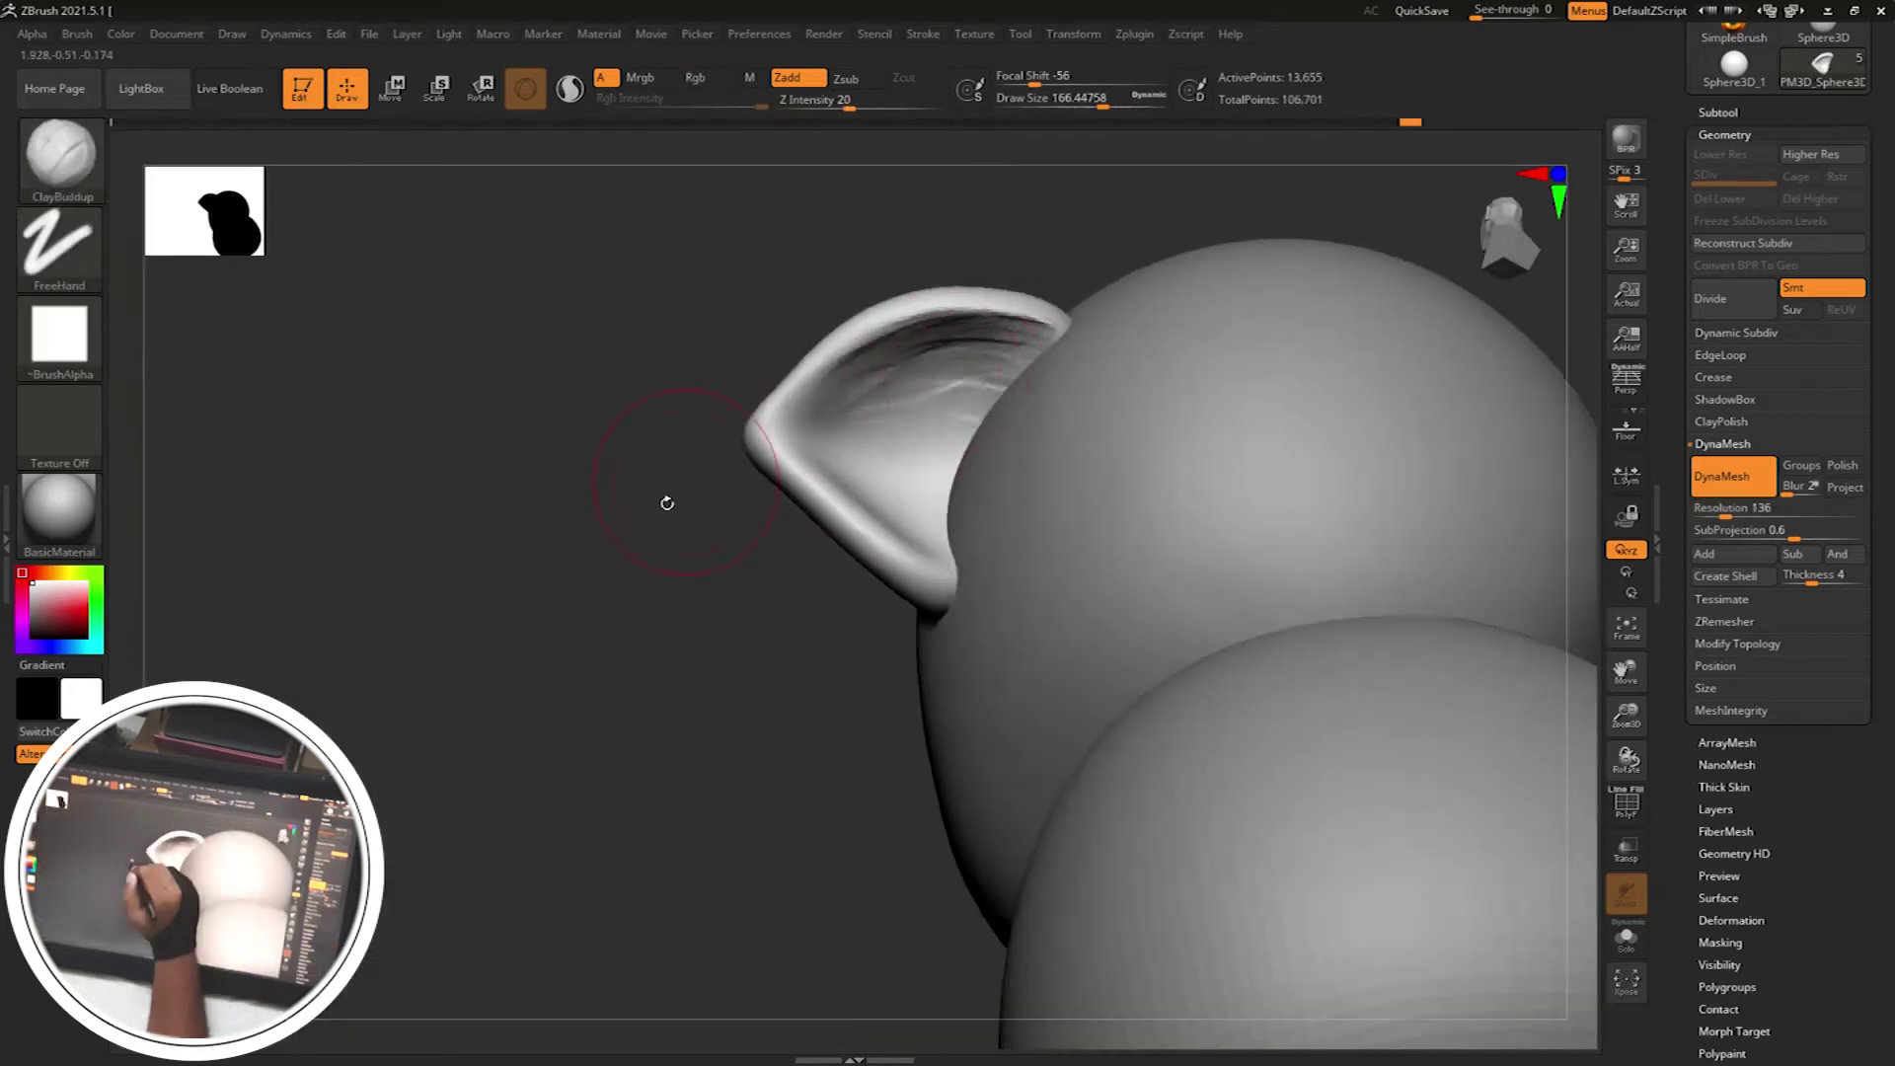
pyautogui.moveTo(667, 503)
pyautogui.mouseDown()
pyautogui.moveTo(849, 483)
pyautogui.moveTo(966, 530)
pyautogui.mouseUp()
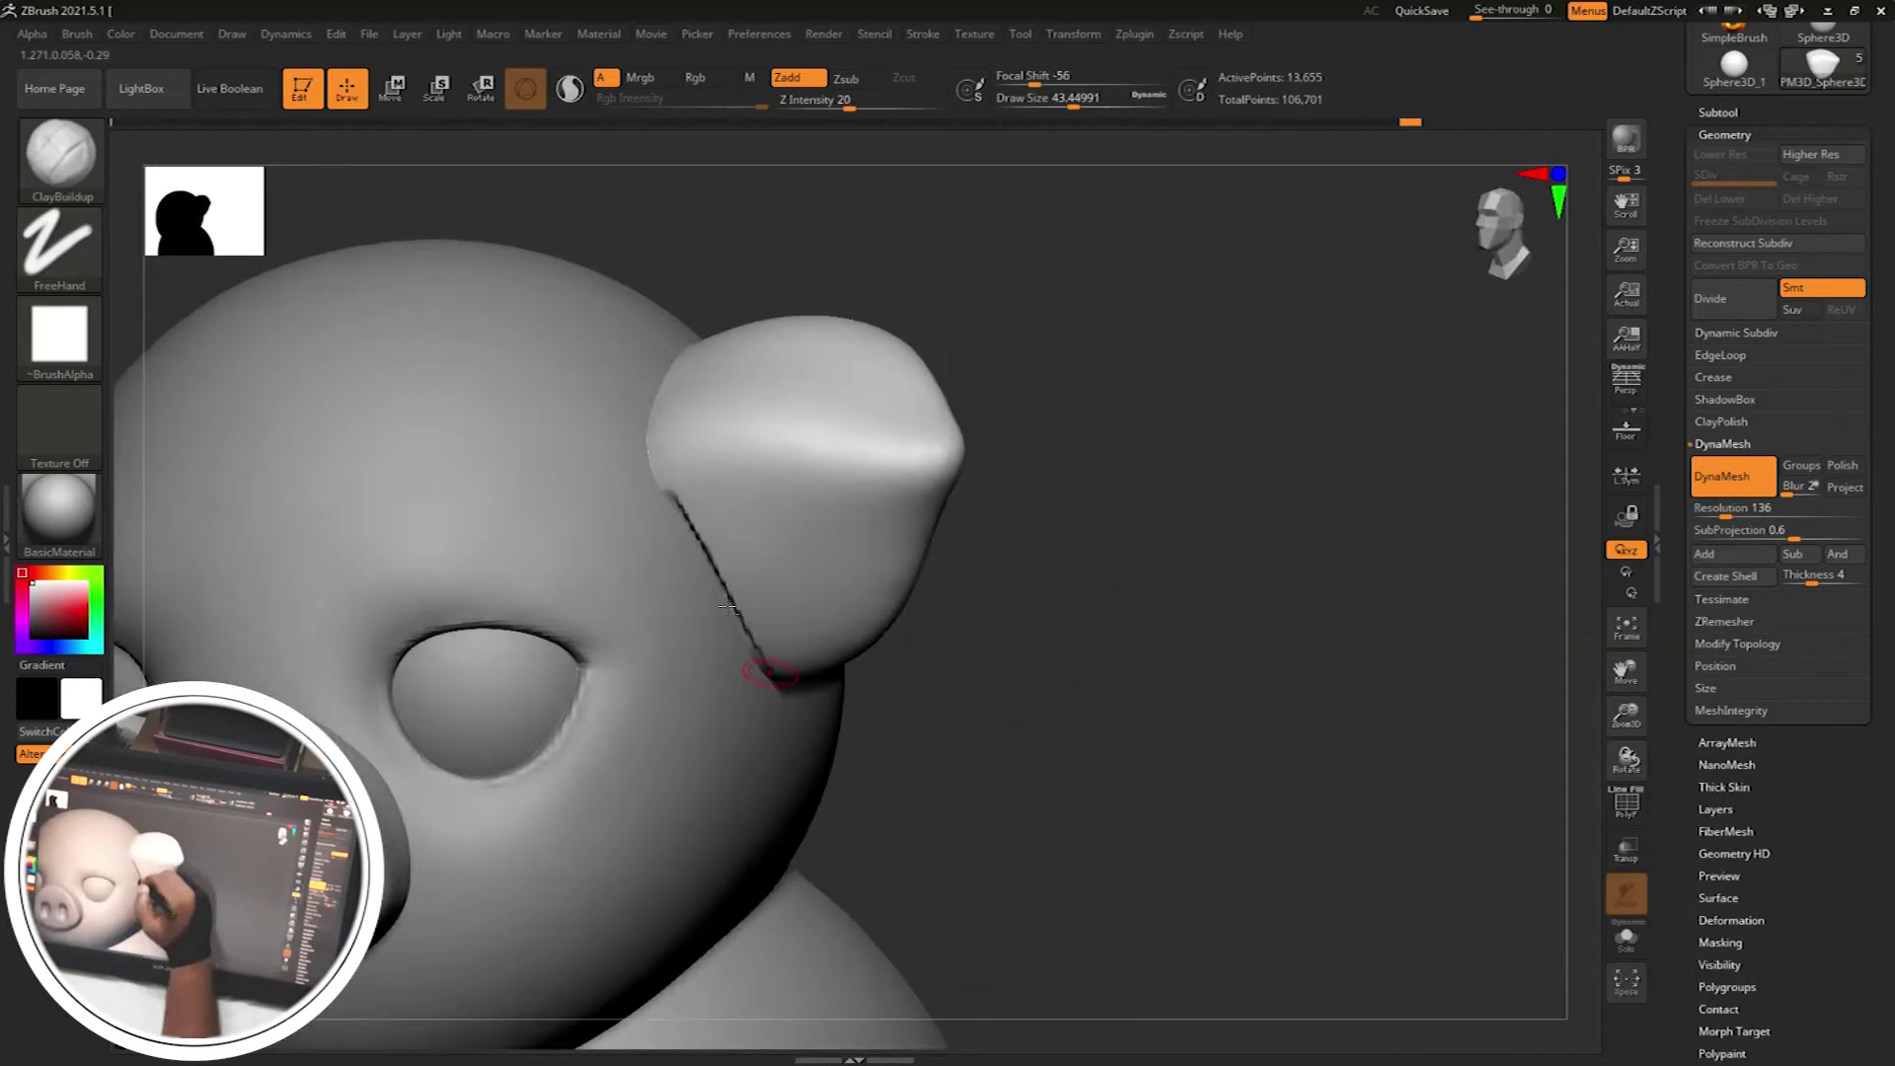
pyautogui.moveTo(728, 606); pyautogui.dragTo(752, 584)
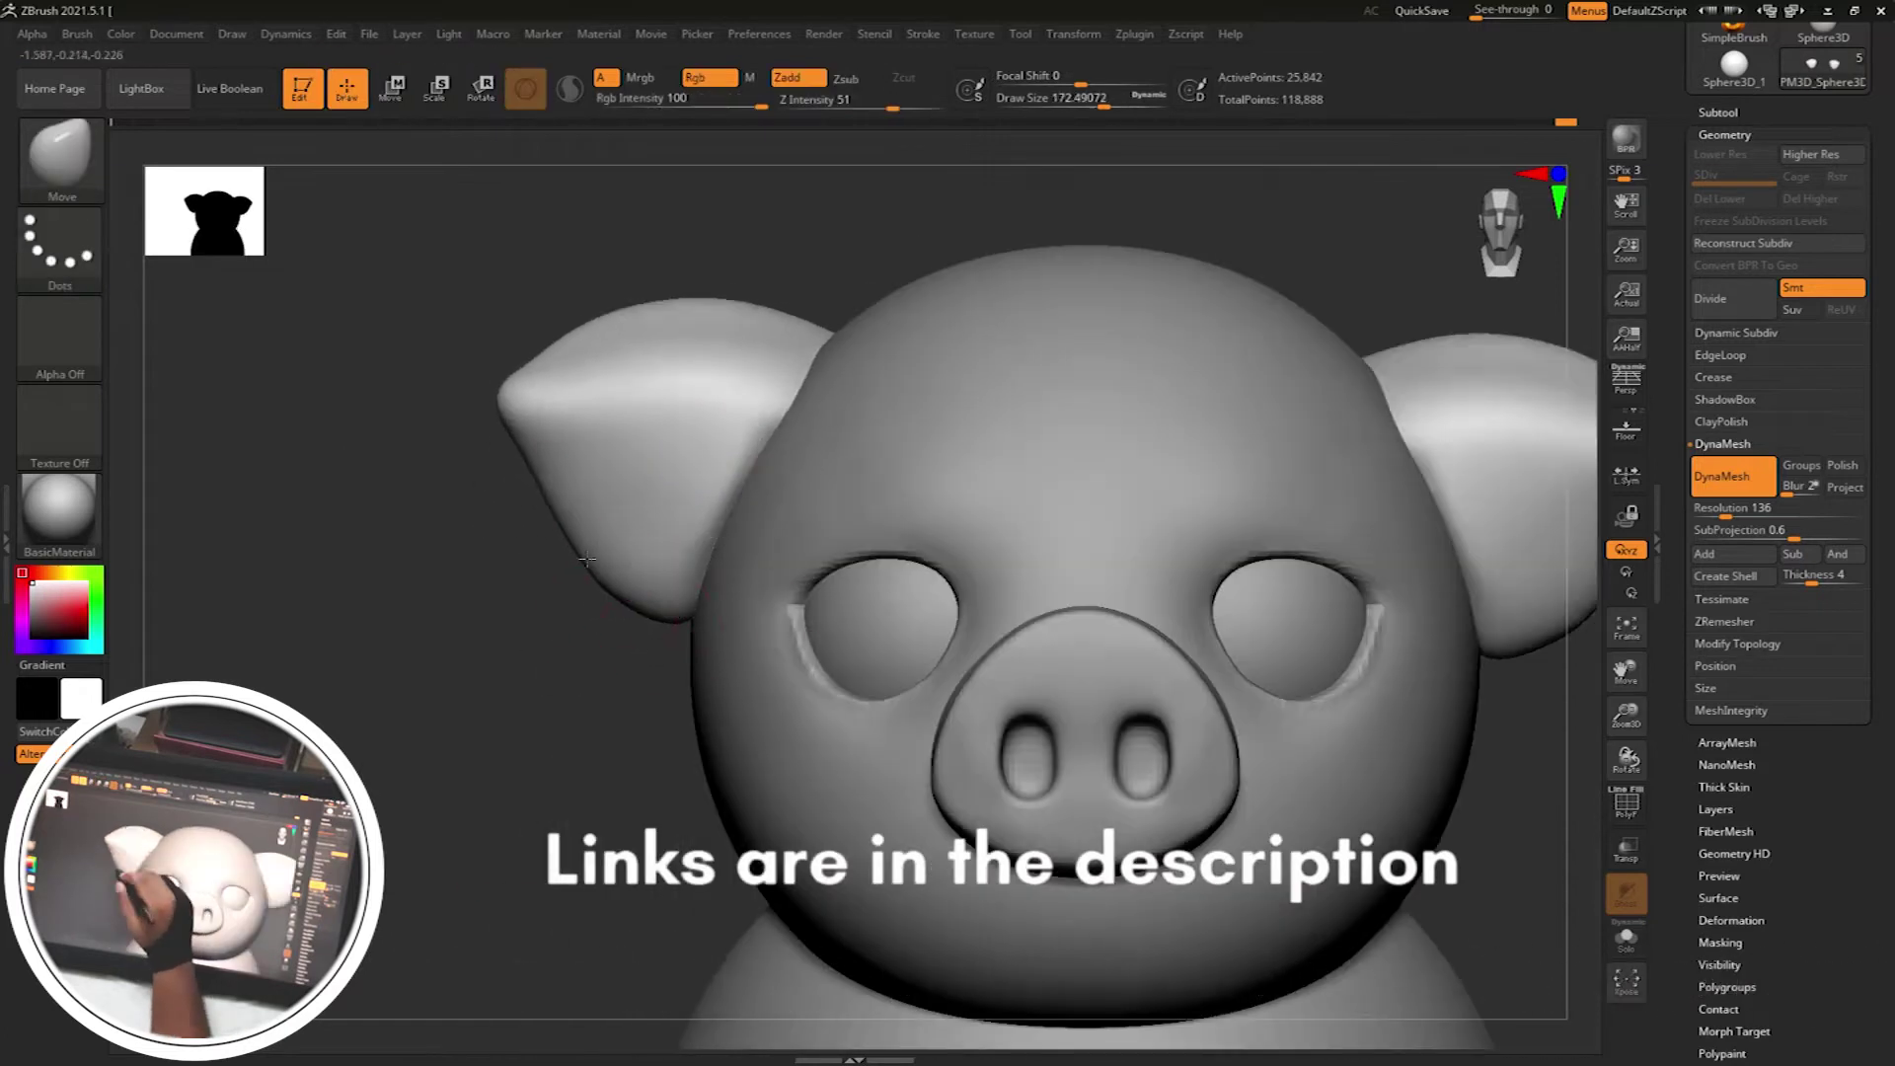
# Mirror the ear to the other side of the head and refine both ears' outlines with the Move brush
pyautogui.moveTo(586, 559)
pyautogui.keyDown('alt'); pyautogui.mouseDown()
pyautogui.moveTo(592, 389)
pyautogui.moveTo(614, 486)
pyautogui.moveTo(613, 423)
pyautogui.mouseUp(); pyautogui.keyUp('alt')
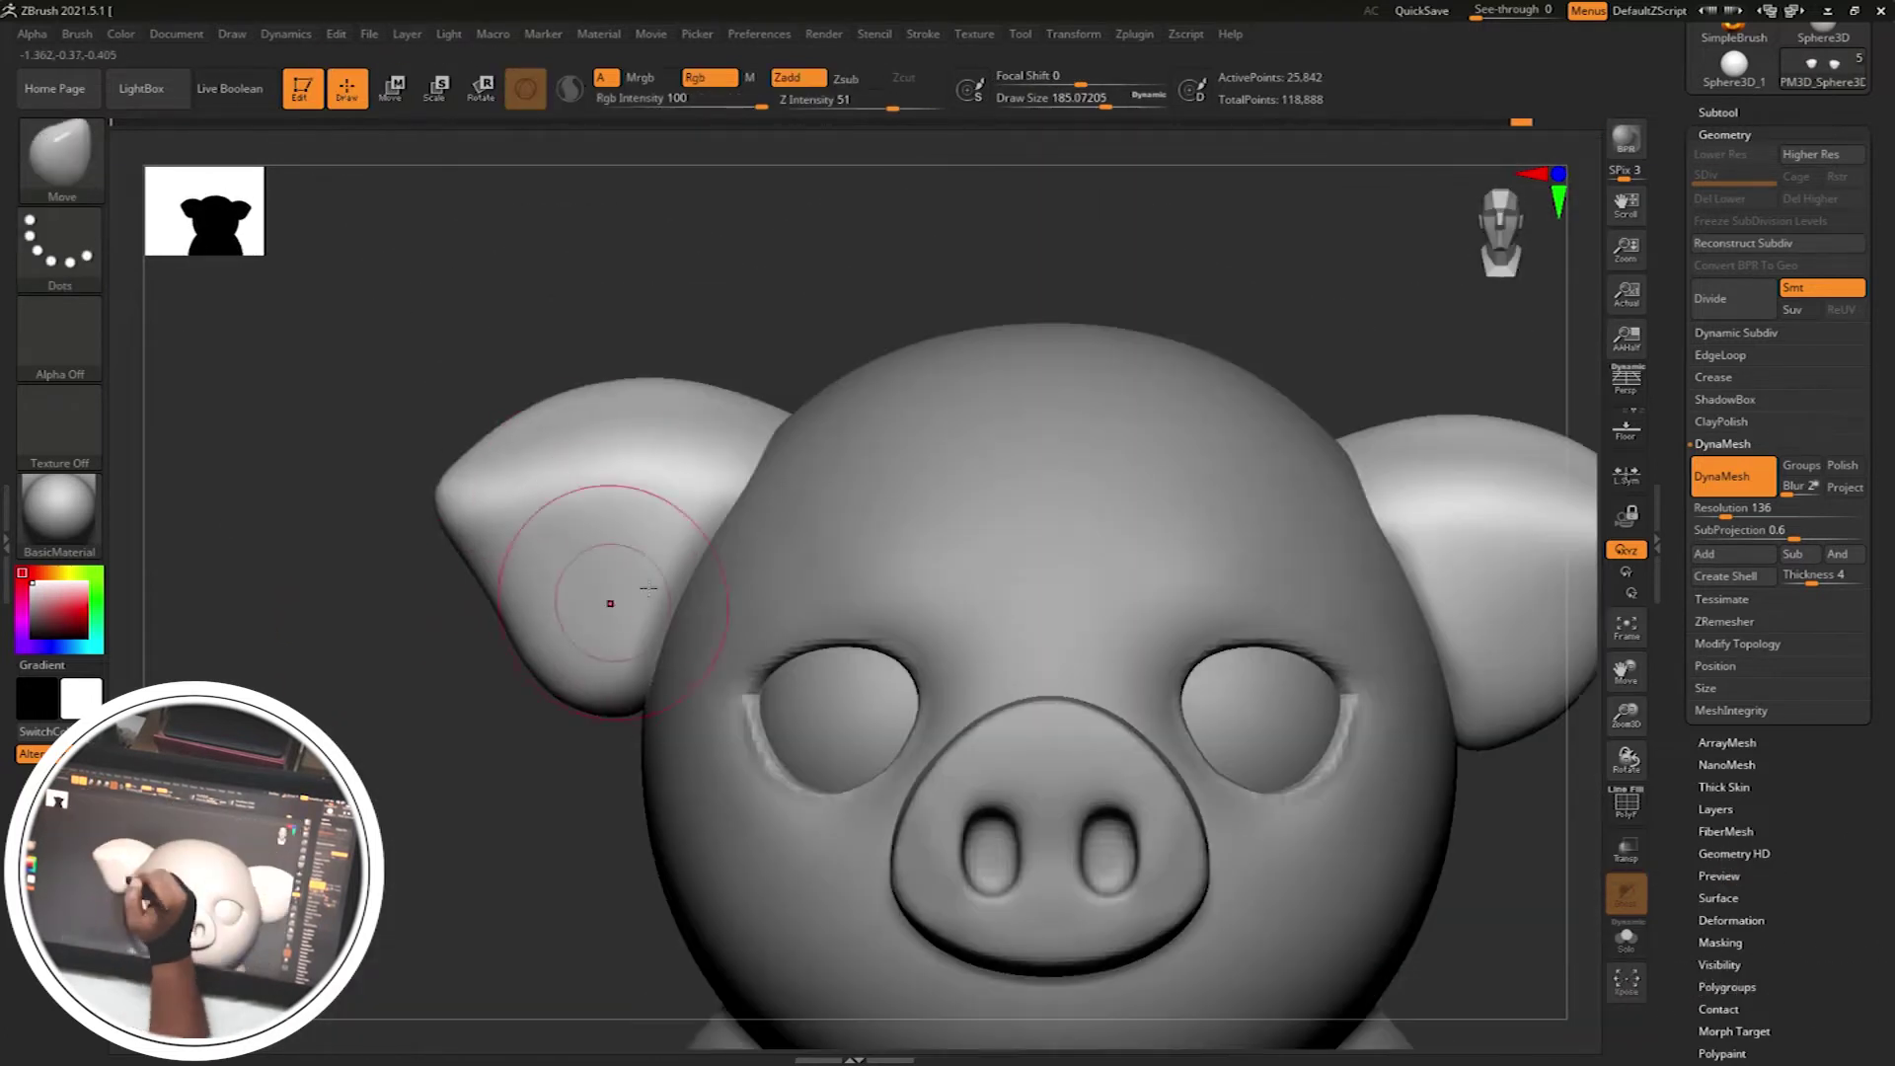
pyautogui.moveTo(605, 596)
pyautogui.keyDown('alt'); pyautogui.mouseDown()
pyautogui.moveTo(531, 420)
pyautogui.moveTo(879, 463)
pyautogui.mouseUp(); pyautogui.keyUp('alt')
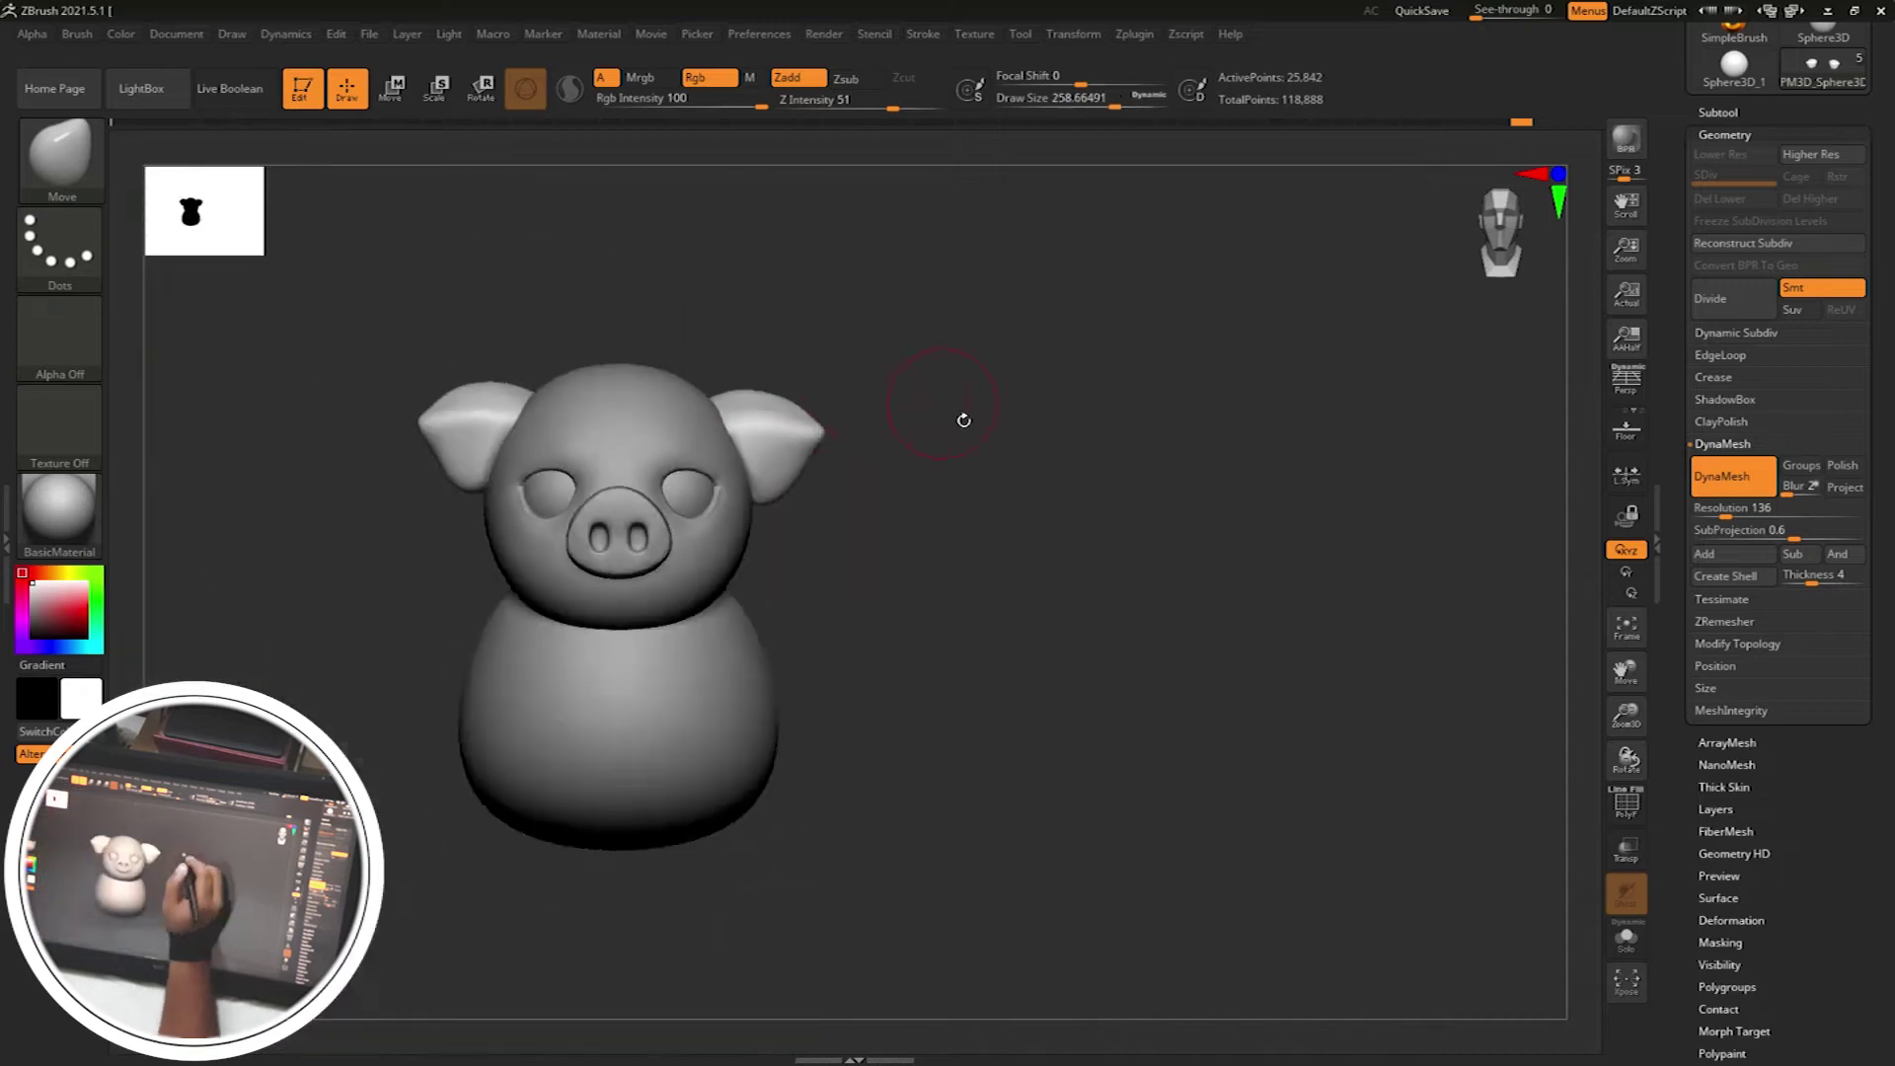
pyautogui.moveTo(964, 415)
pyautogui.keyDown('alt'); pyautogui.mouseDown()
pyautogui.moveTo(1362, 464)
pyautogui.moveTo(1280, 405)
pyautogui.moveTo(1227, 424)
pyautogui.moveTo(1417, 466)
pyautogui.mouseUp(); pyautogui.keyUp('alt')
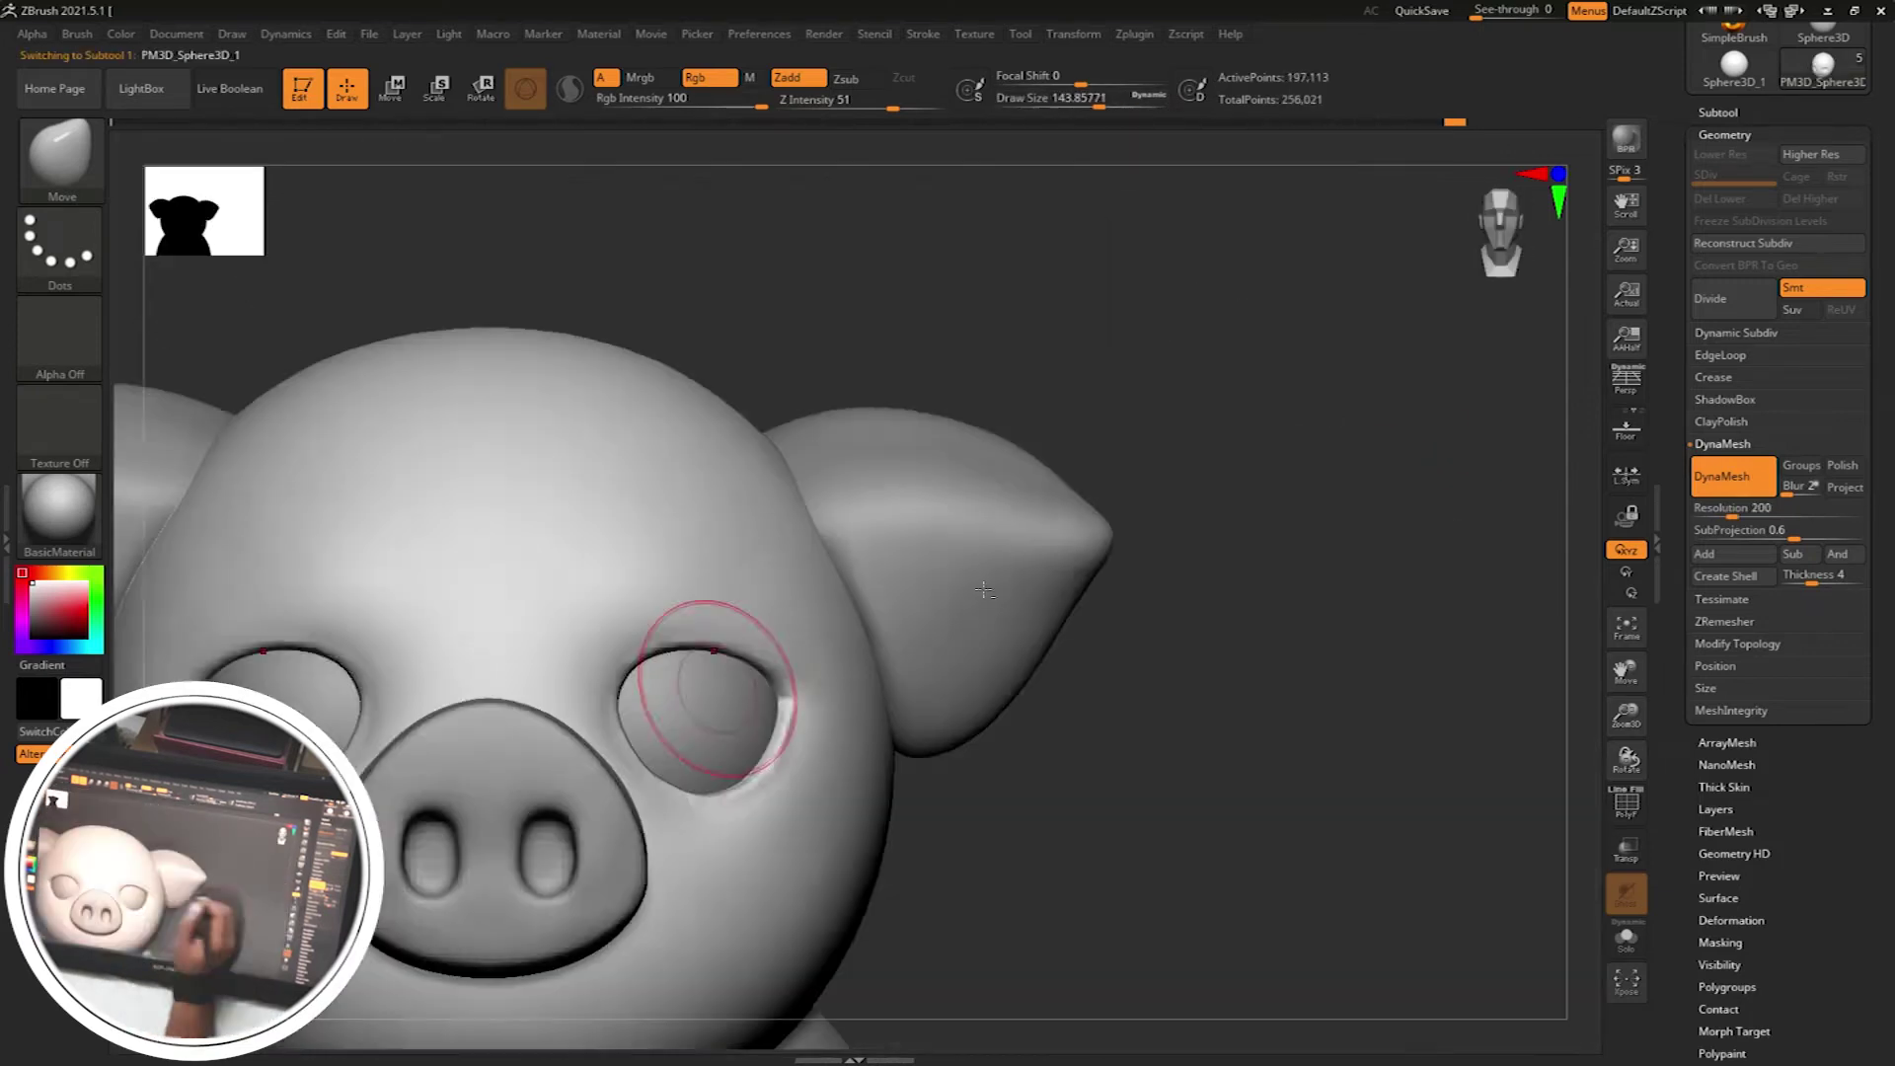
# Mask a curved strip on the head along the upper and outer edge of each eye
pyautogui.moveTo(719, 668); pyautogui.dragTo(1106, 606)
pyautogui.press('ctrl')
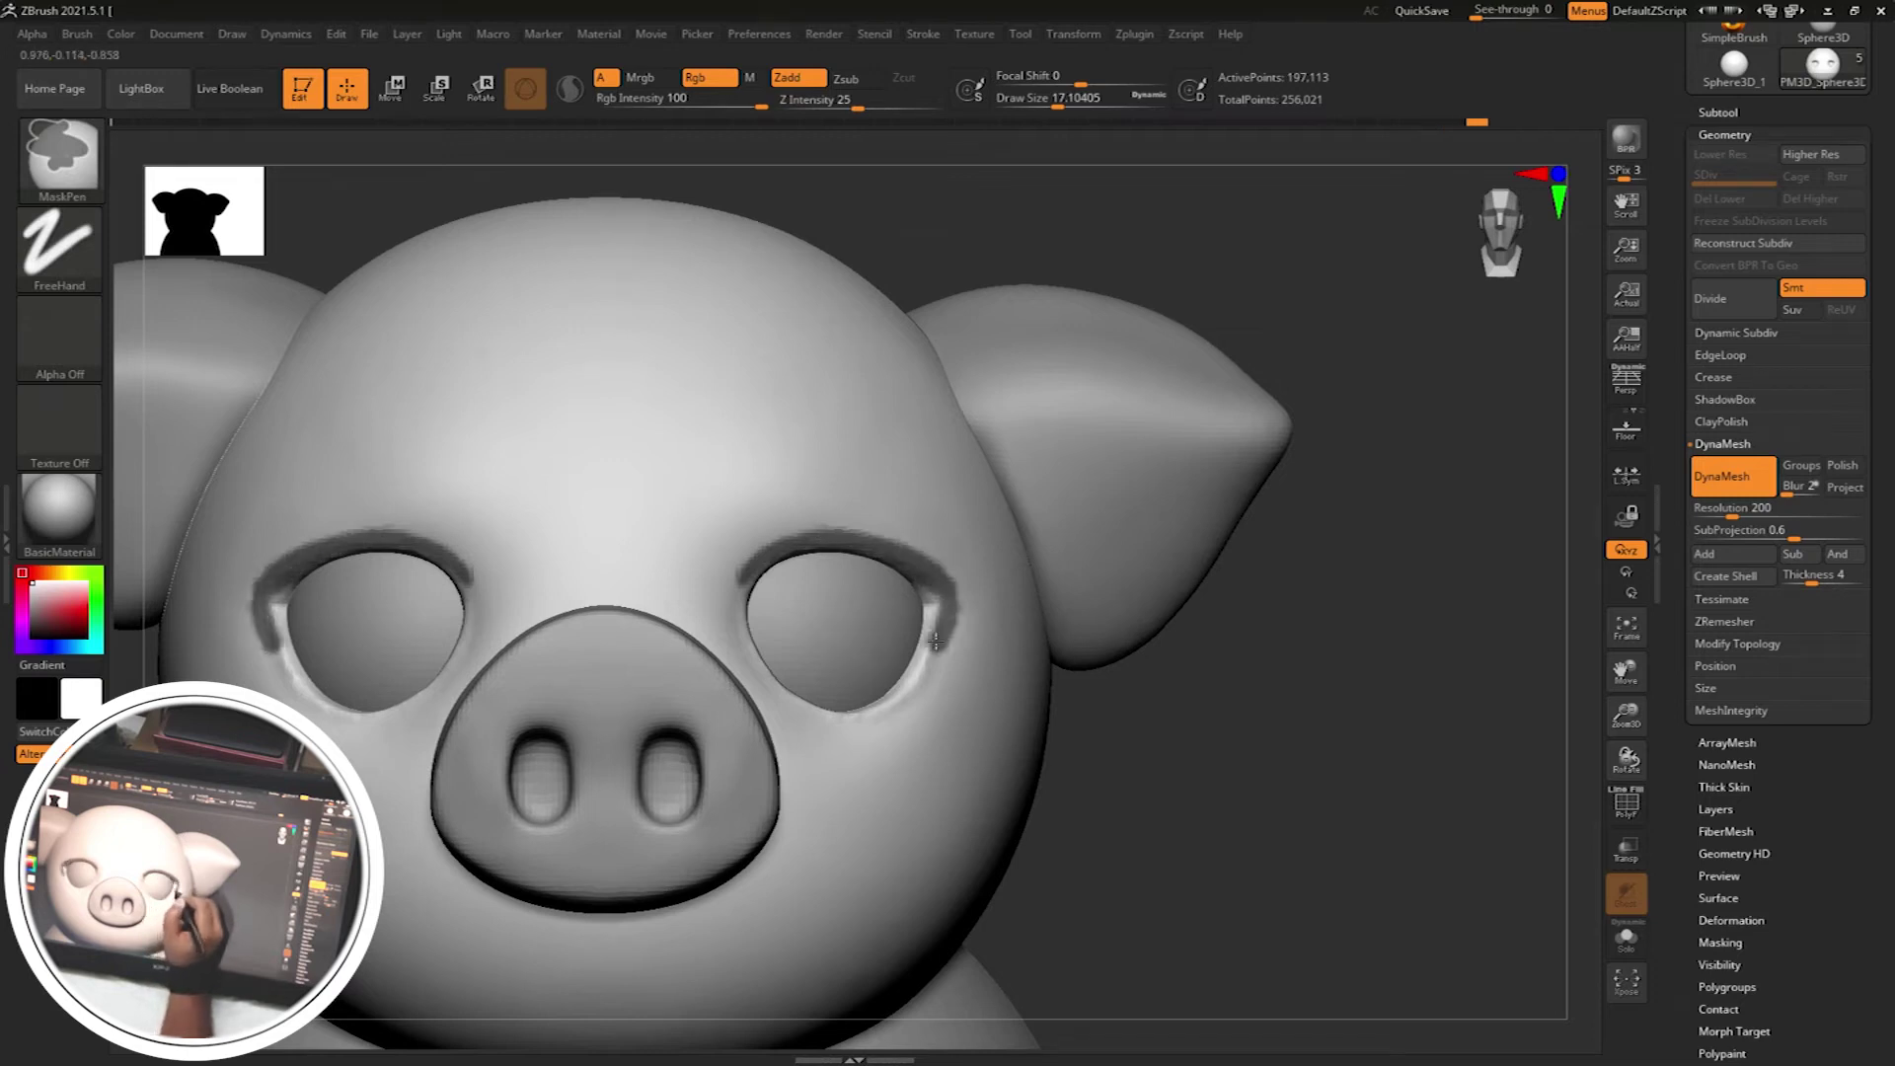
pyautogui.moveTo(1187, 576); pyautogui.dragTo(719, 549)
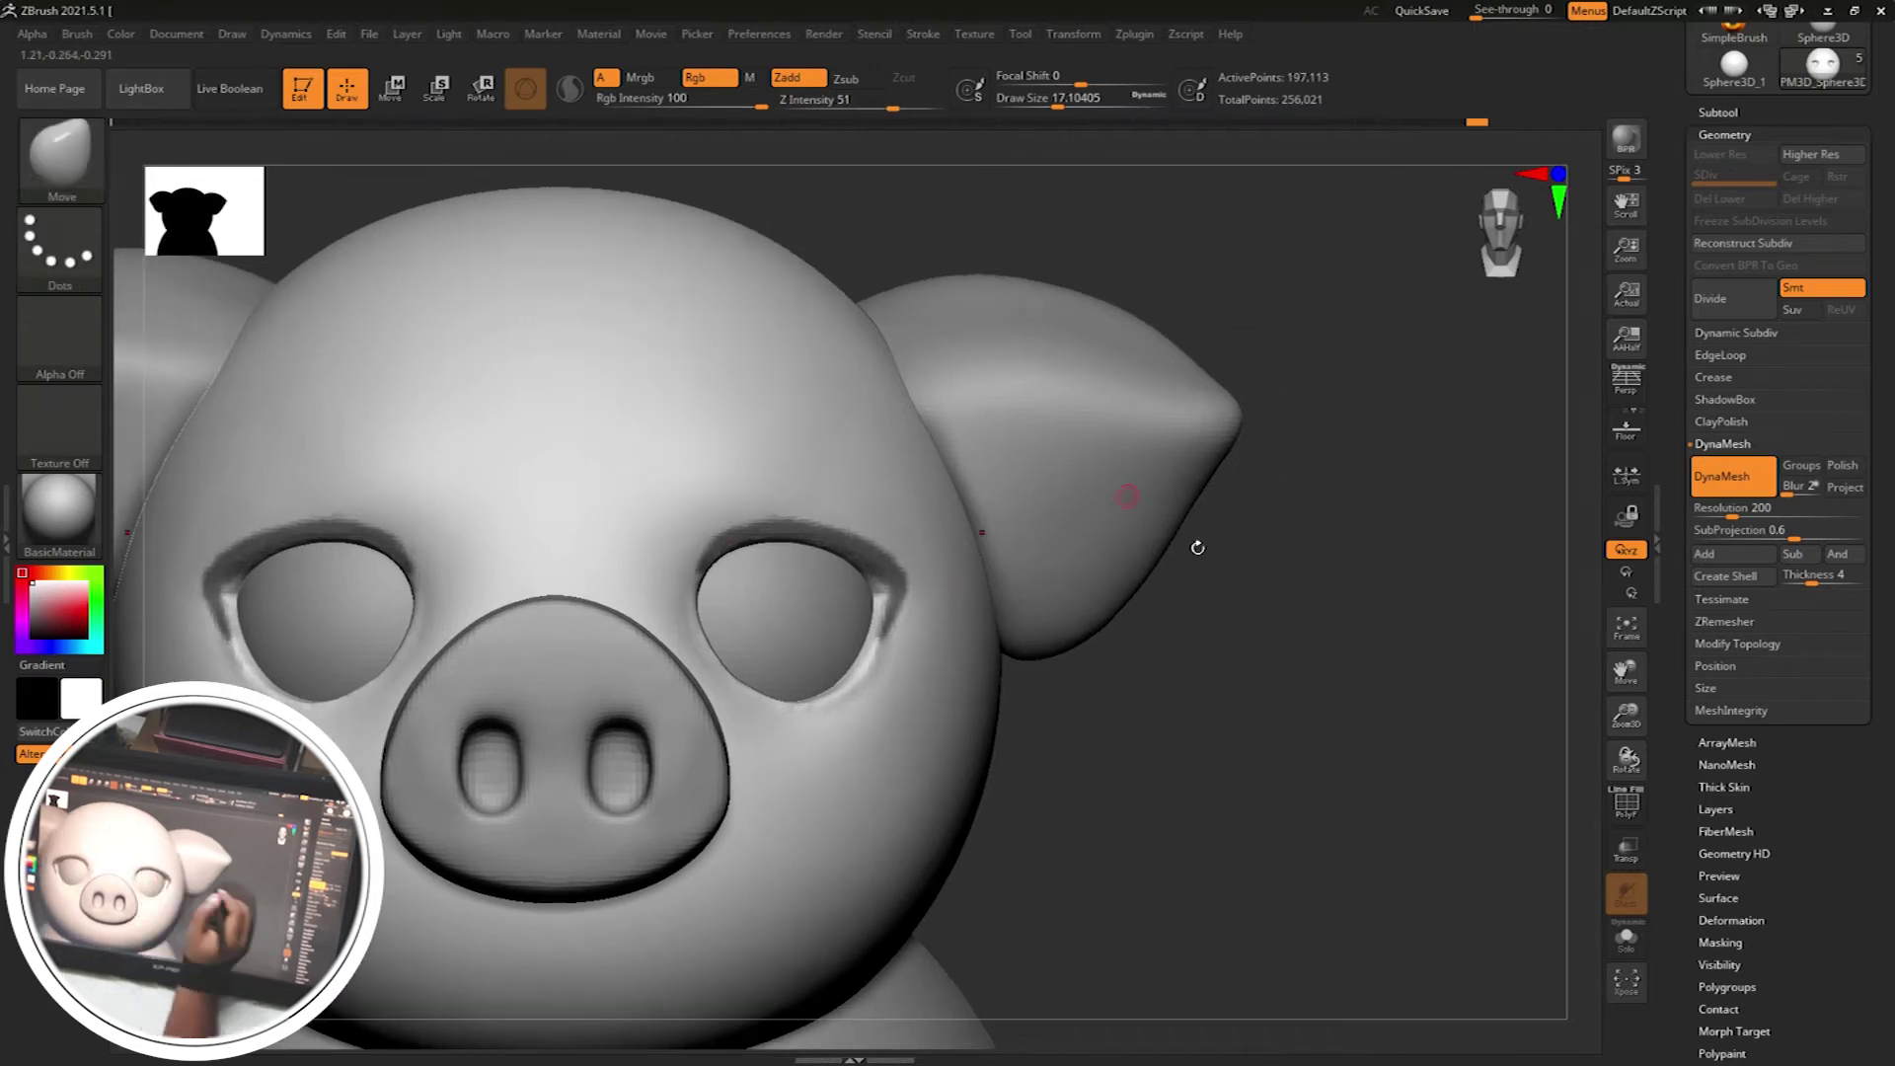
# Extract the masked eye strips as eyelids with S Smt 100 and thickness 0.02, and refine them with TrimDynamic
pyautogui.moveTo(1197, 546); pyautogui.dragTo(1231, 563)
pyautogui.click(1724, 134)
pyautogui.scroll(3, 1742, 560)
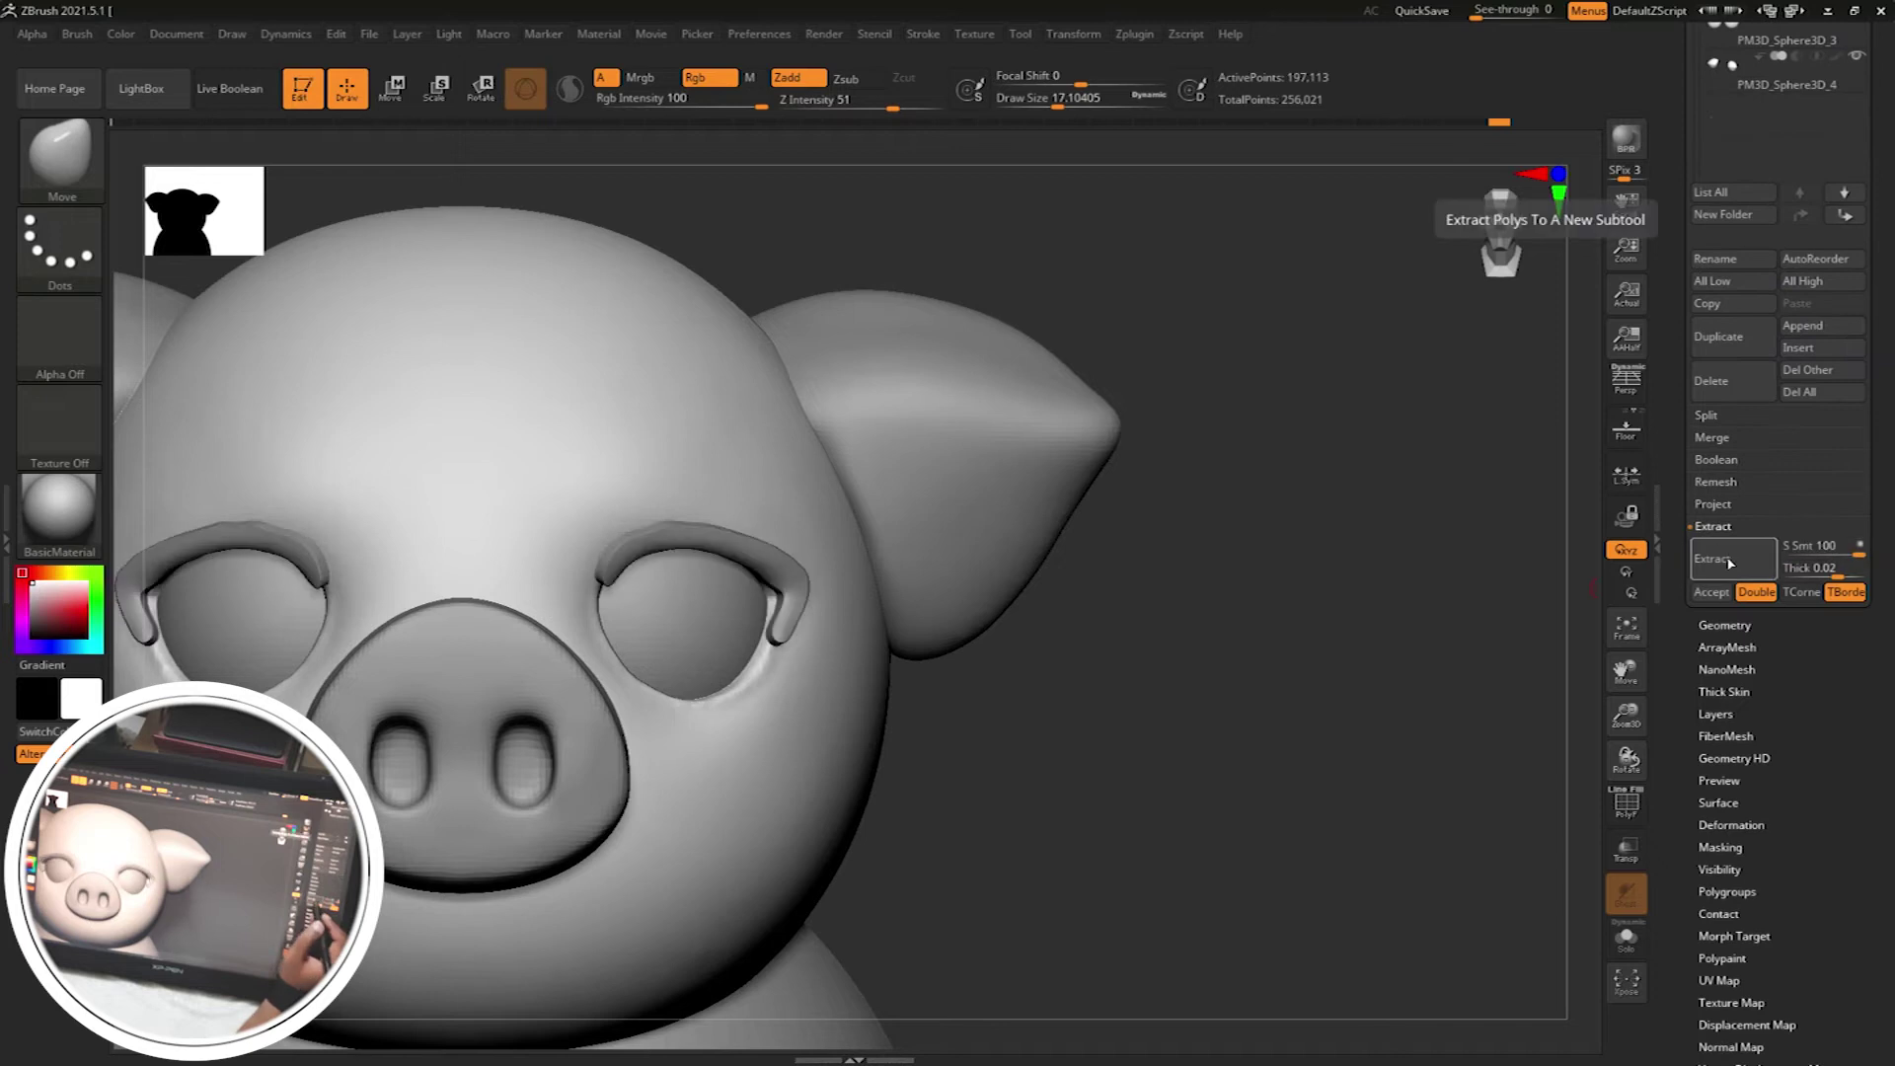
pyautogui.click(1741, 559)
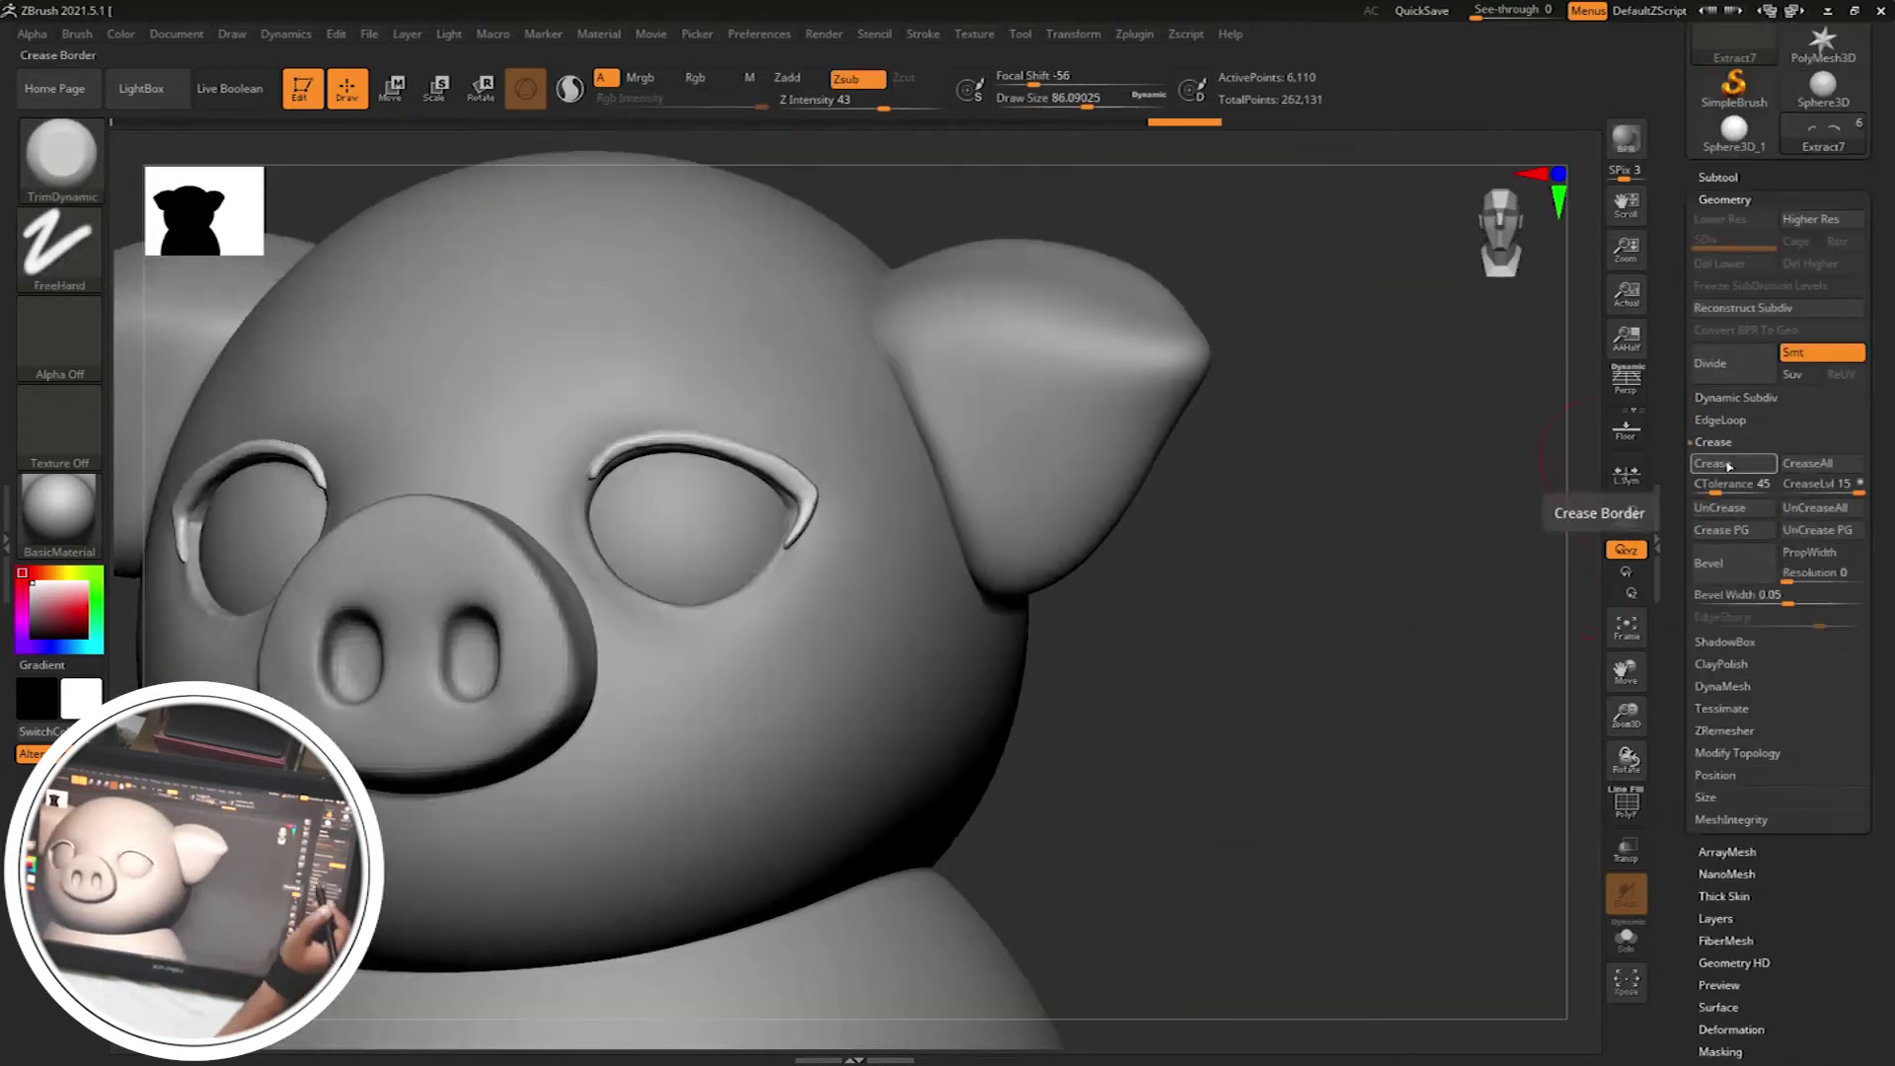
pyautogui.press('b')
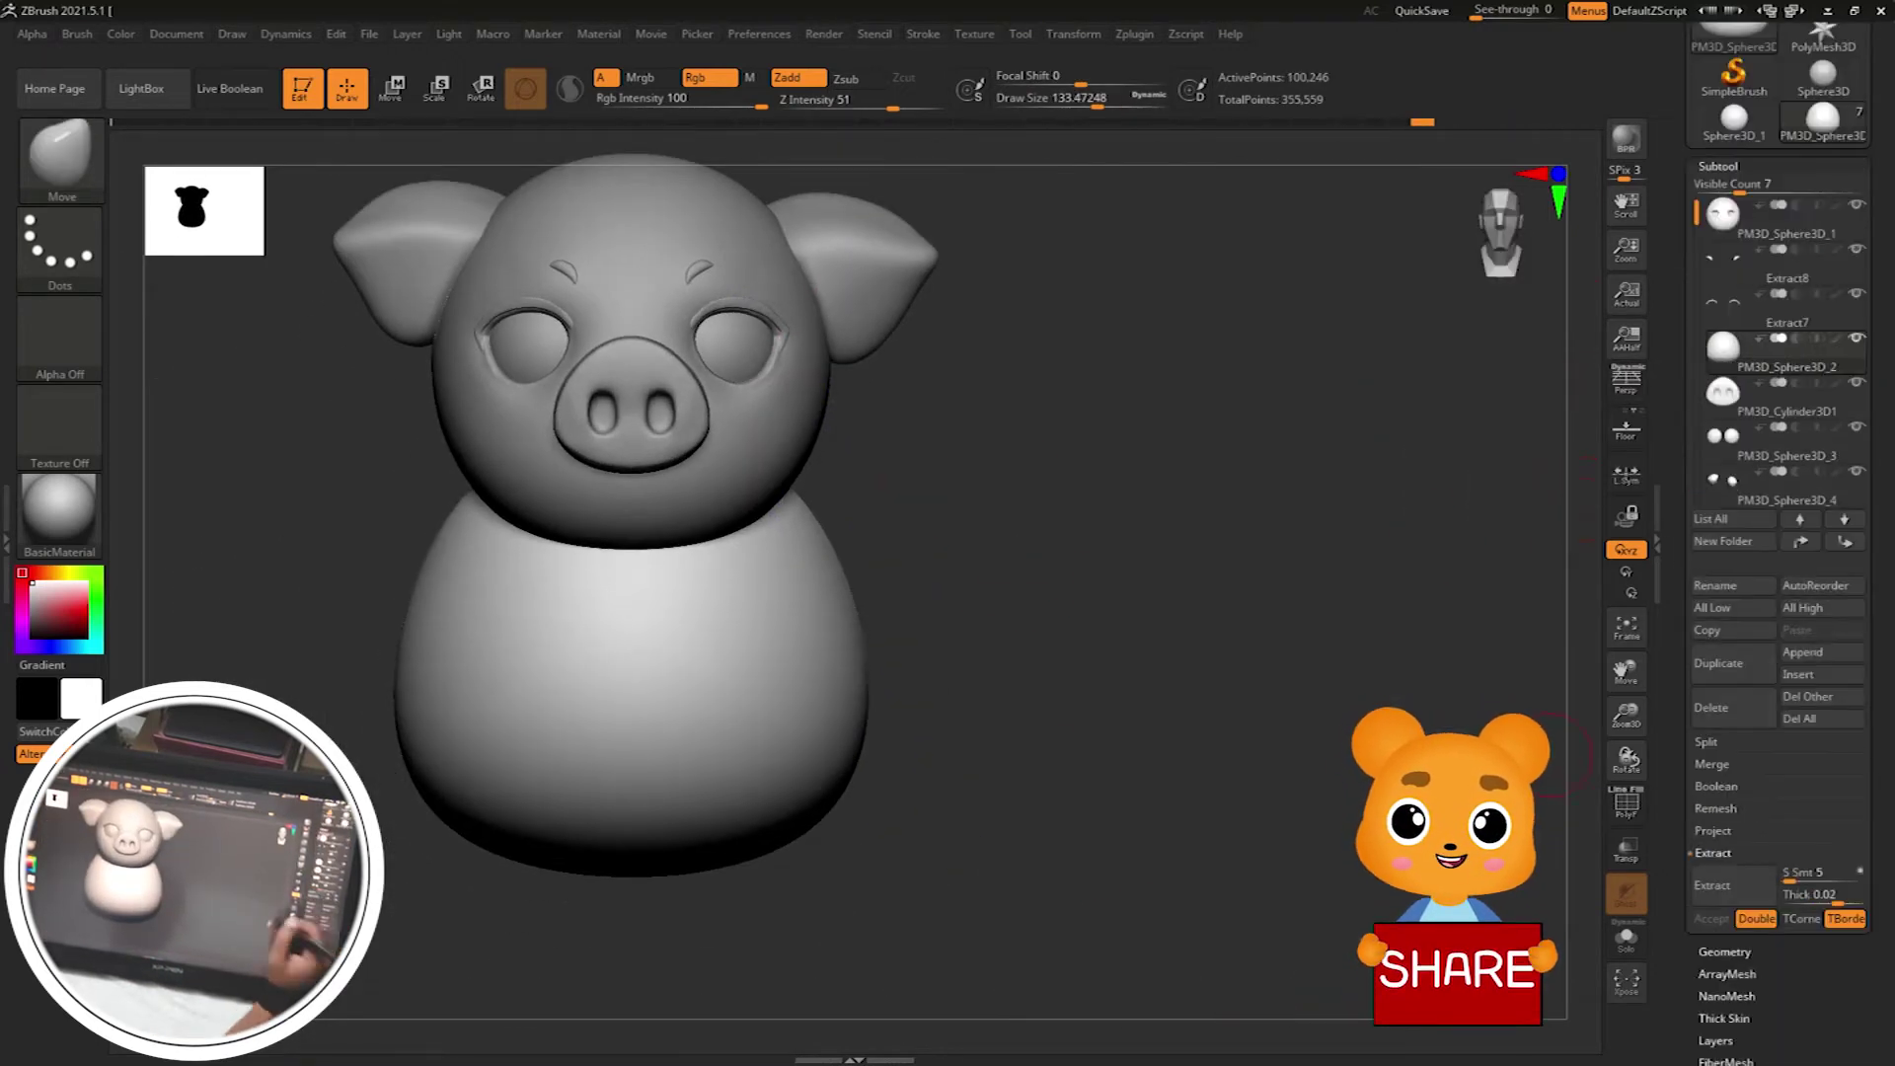
# Append a cylinder at the upper side of the body and shape it into a rounded, tilted arm with Move
pyautogui.click(1814, 656)
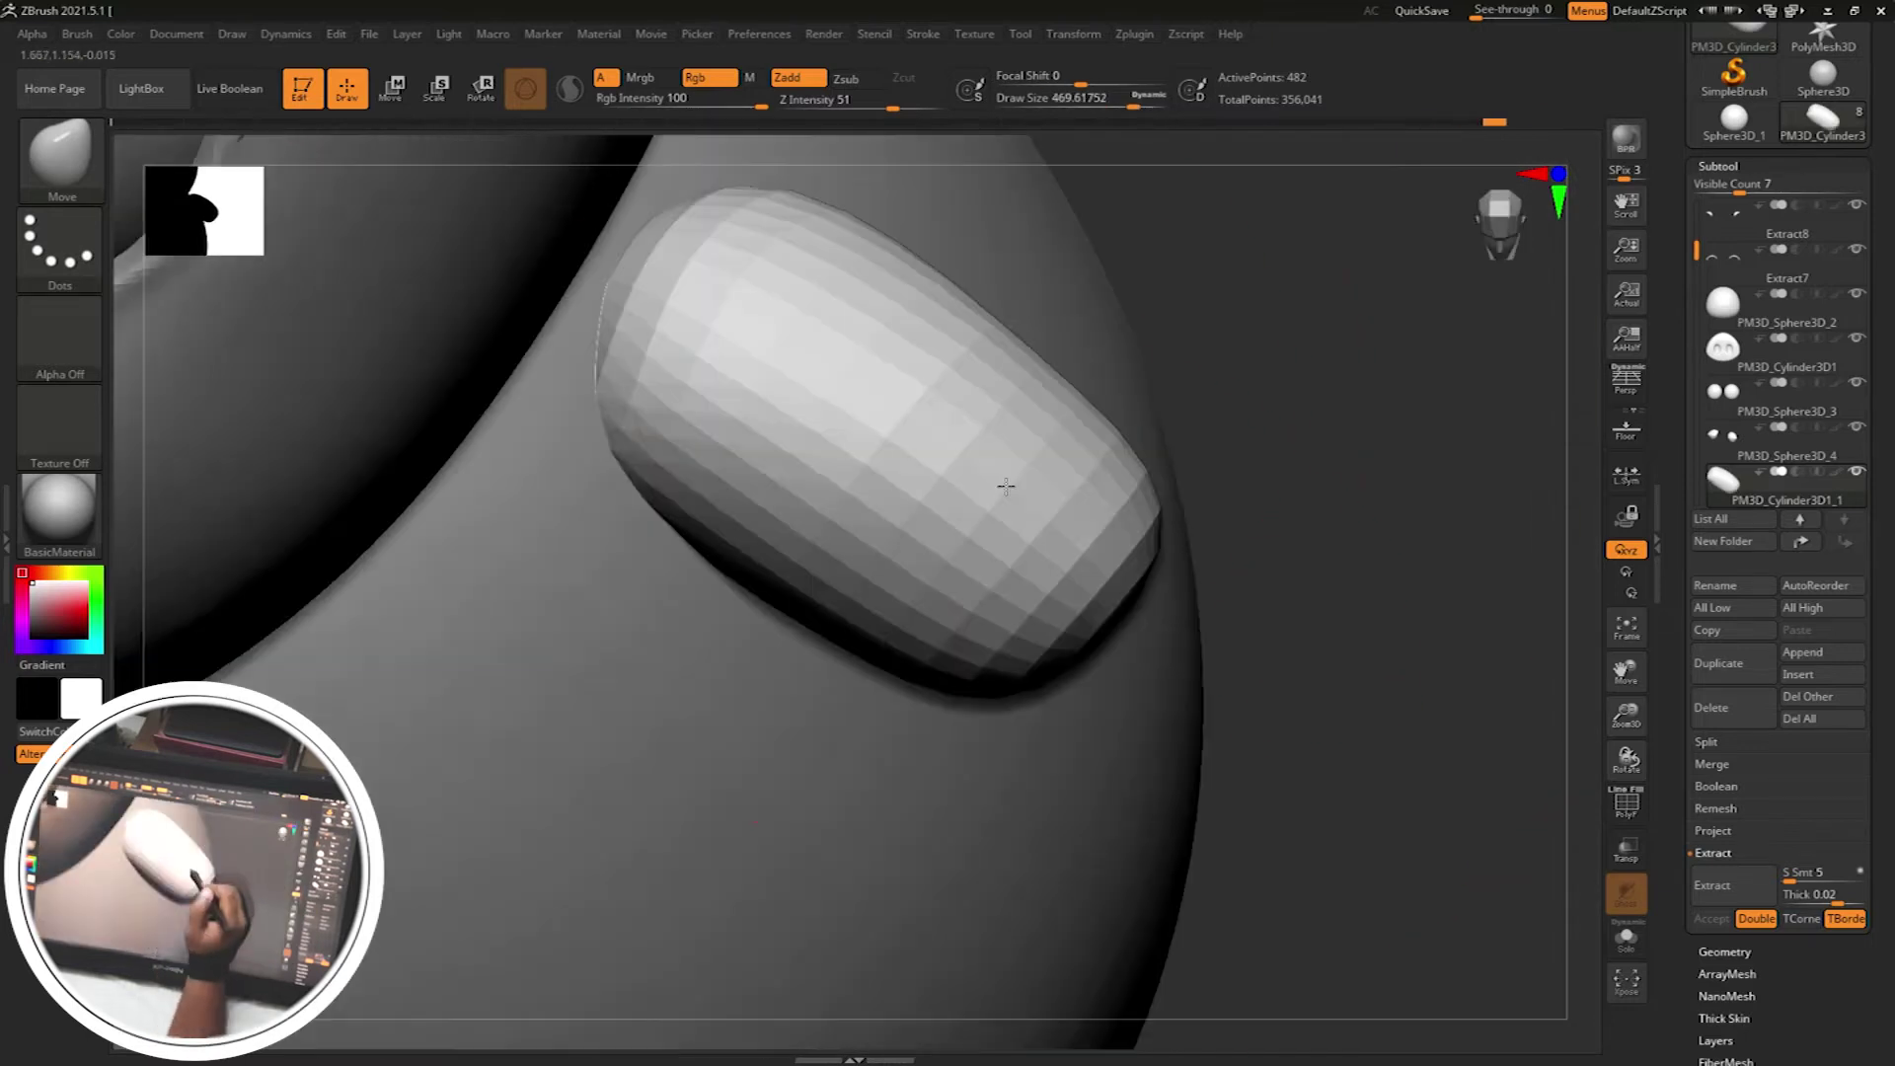
pyautogui.moveTo(1006, 485)
pyautogui.mouseDown()
pyautogui.moveTo(635, 529)
pyautogui.moveTo(910, 465)
pyautogui.moveTo(887, 365)
pyautogui.moveTo(765, 449)
pyautogui.mouseUp()
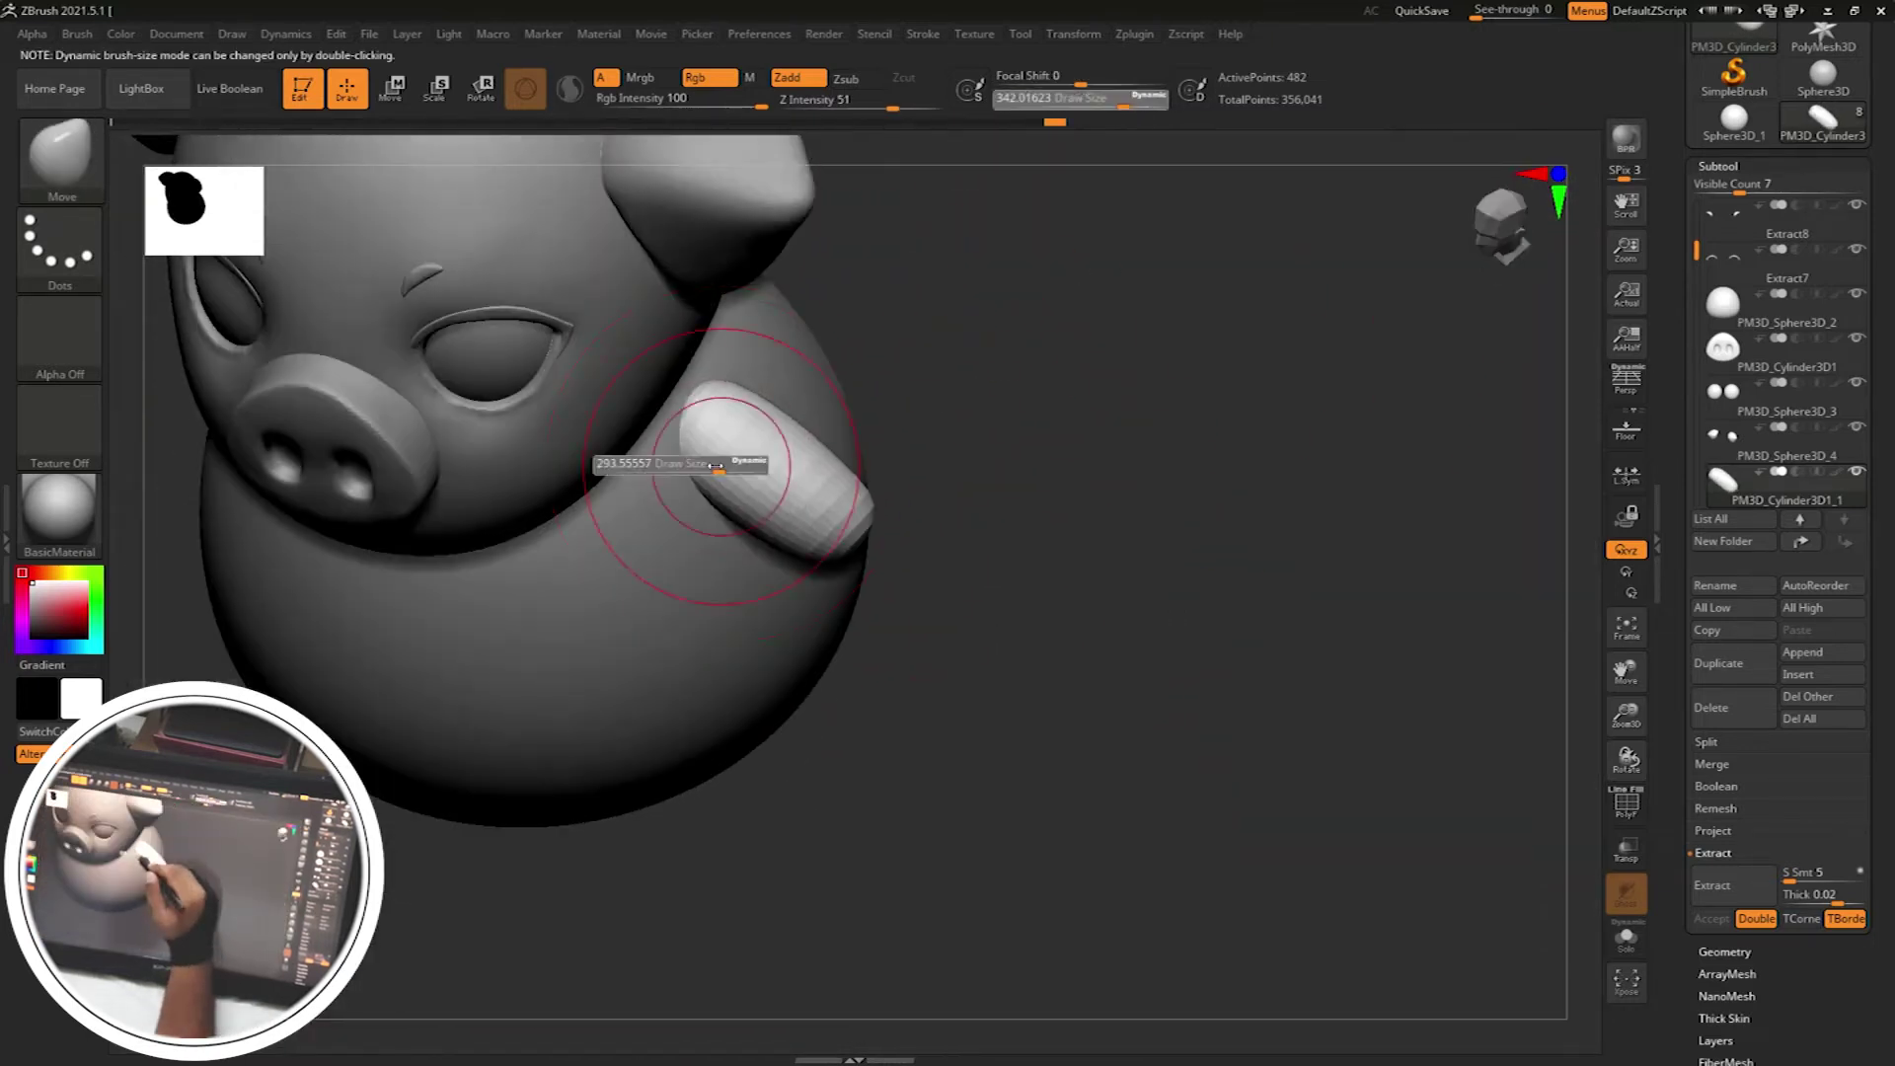
pyautogui.keyDown('shift'); pyautogui.moveTo(925, 393); pyautogui.dragTo(864, 564); pyautogui.keyUp('shift')
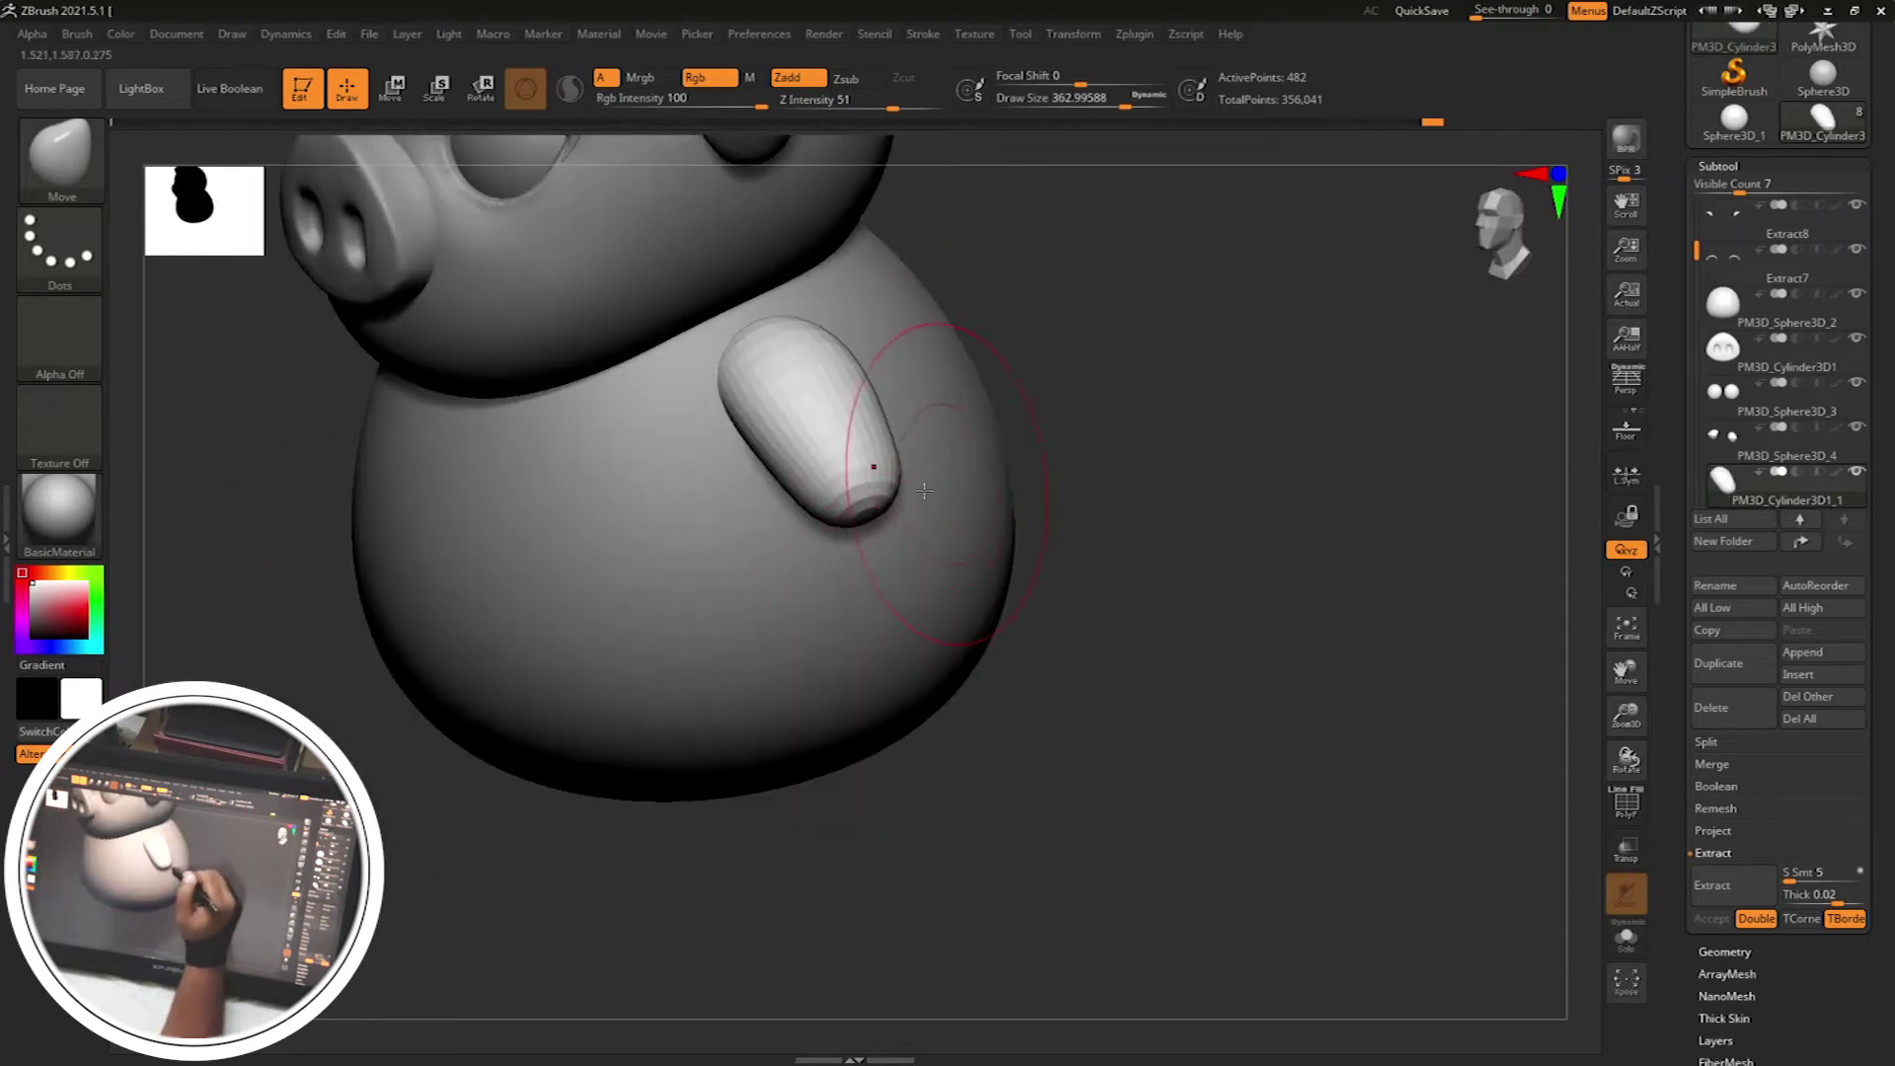
pyautogui.moveTo(923, 490)
pyautogui.mouseDown()
pyautogui.moveTo(839, 505)
pyautogui.moveTo(888, 473)
pyautogui.moveTo(869, 493)
pyautogui.mouseUp()
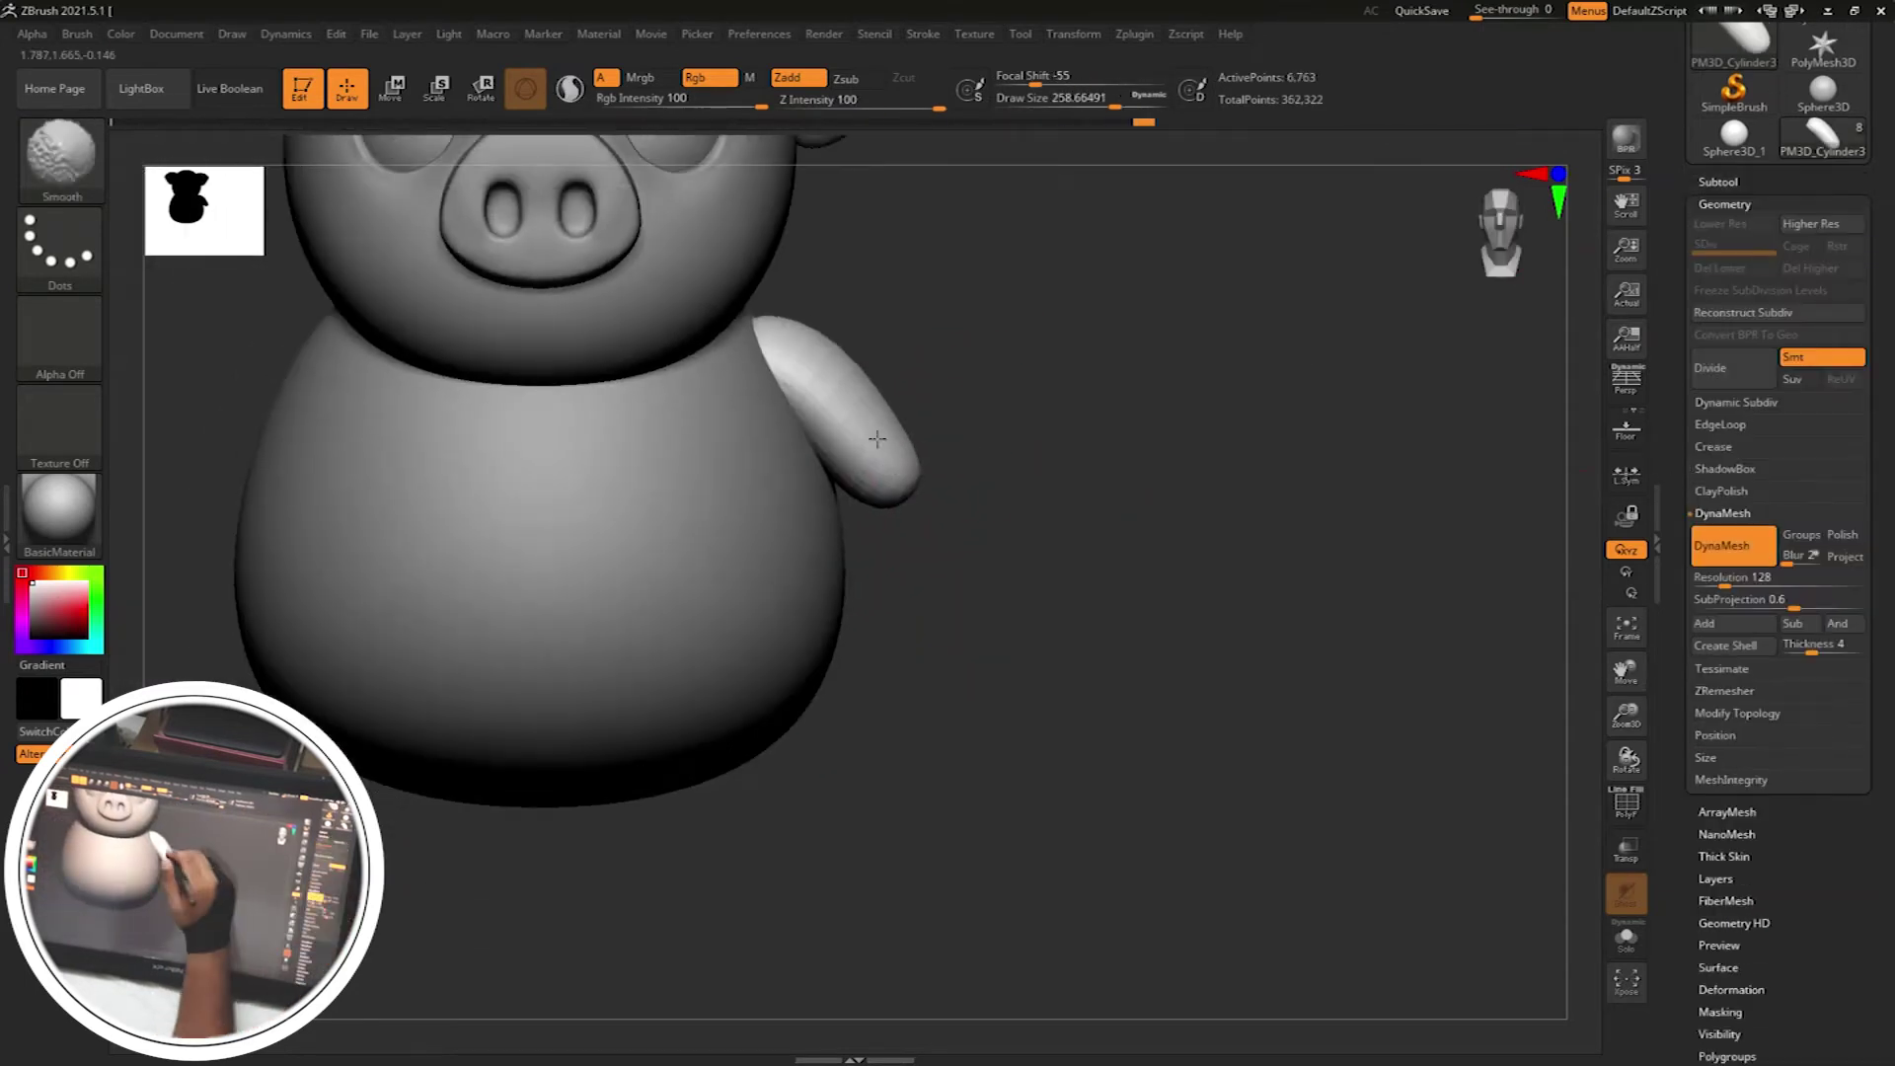
# Smooth the arm at DynaMesh resolution 128, mirror it to the opposite side and adjust the arms' placement
pyautogui.moveTo(877, 438)
pyautogui.mouseDown()
pyautogui.moveTo(622, 677)
pyautogui.moveTo(858, 486)
pyautogui.moveTo(756, 482)
pyautogui.mouseUp()
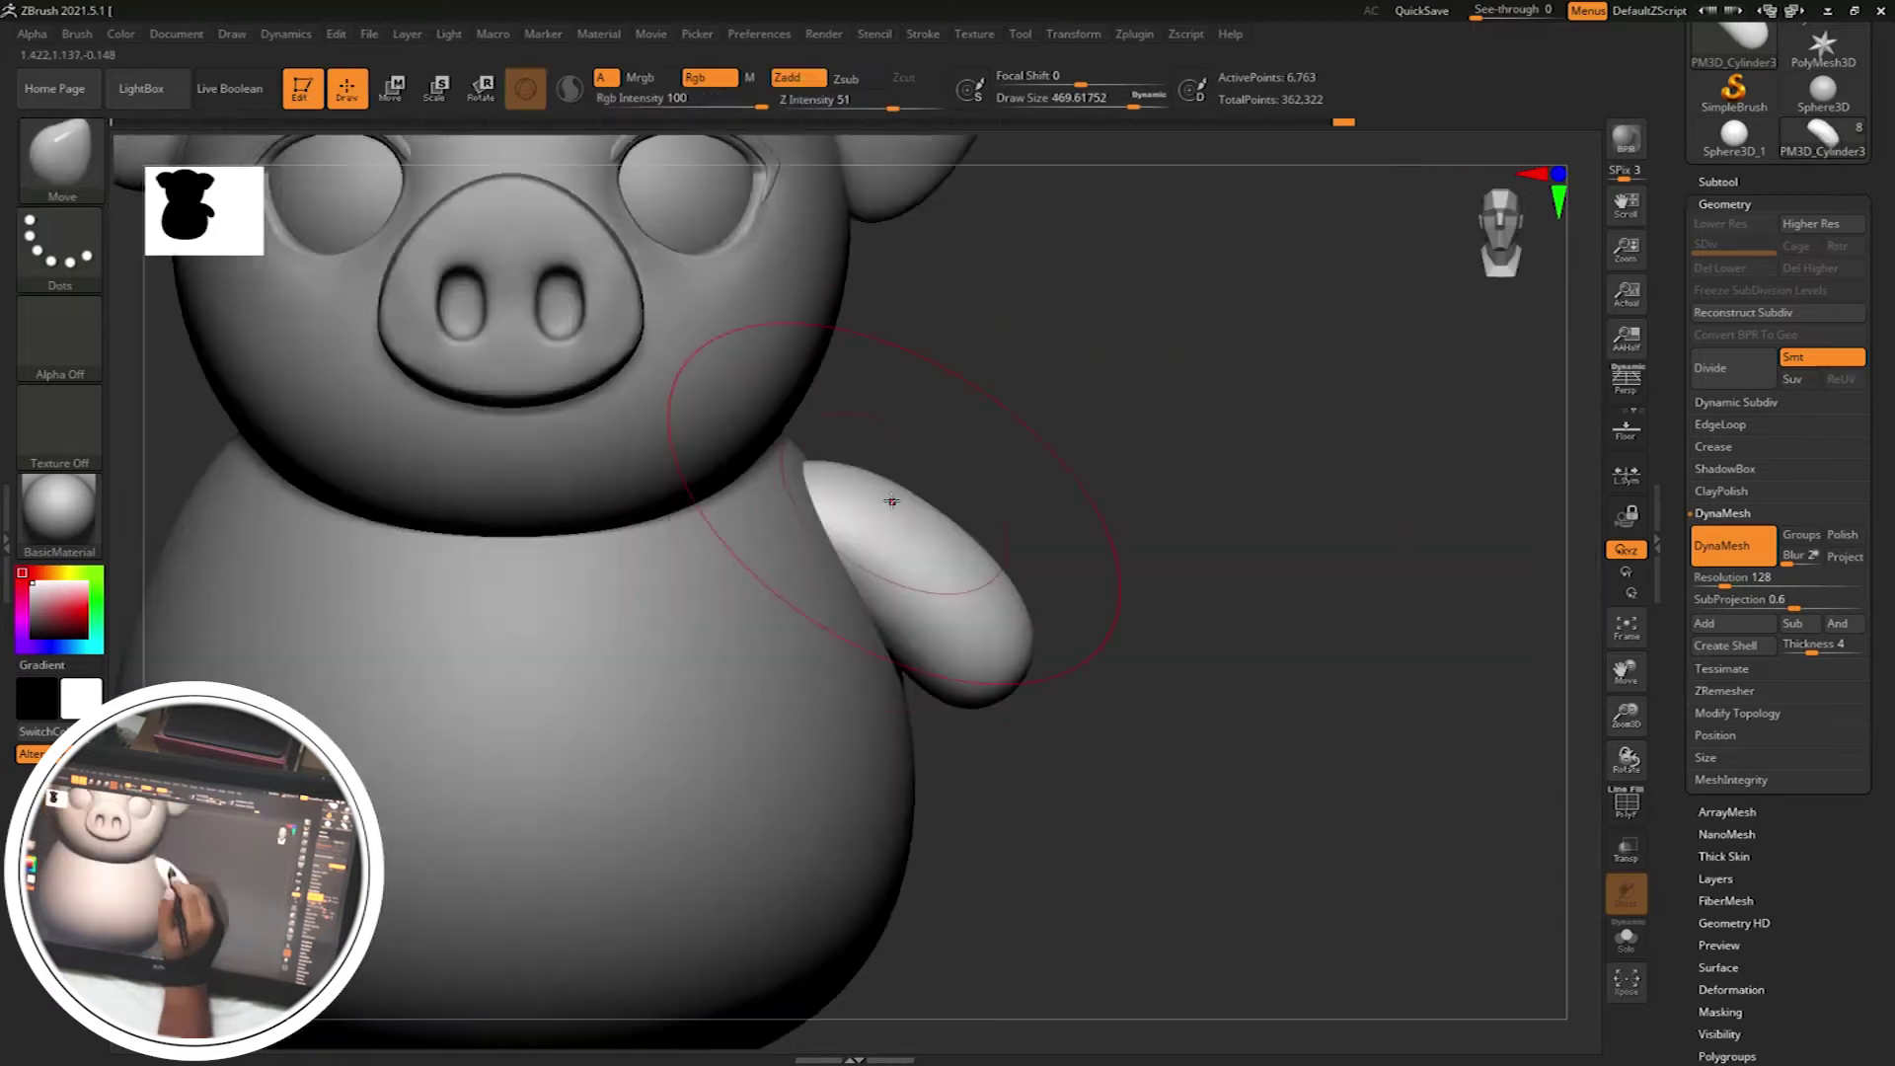
pyautogui.click(1134, 33)
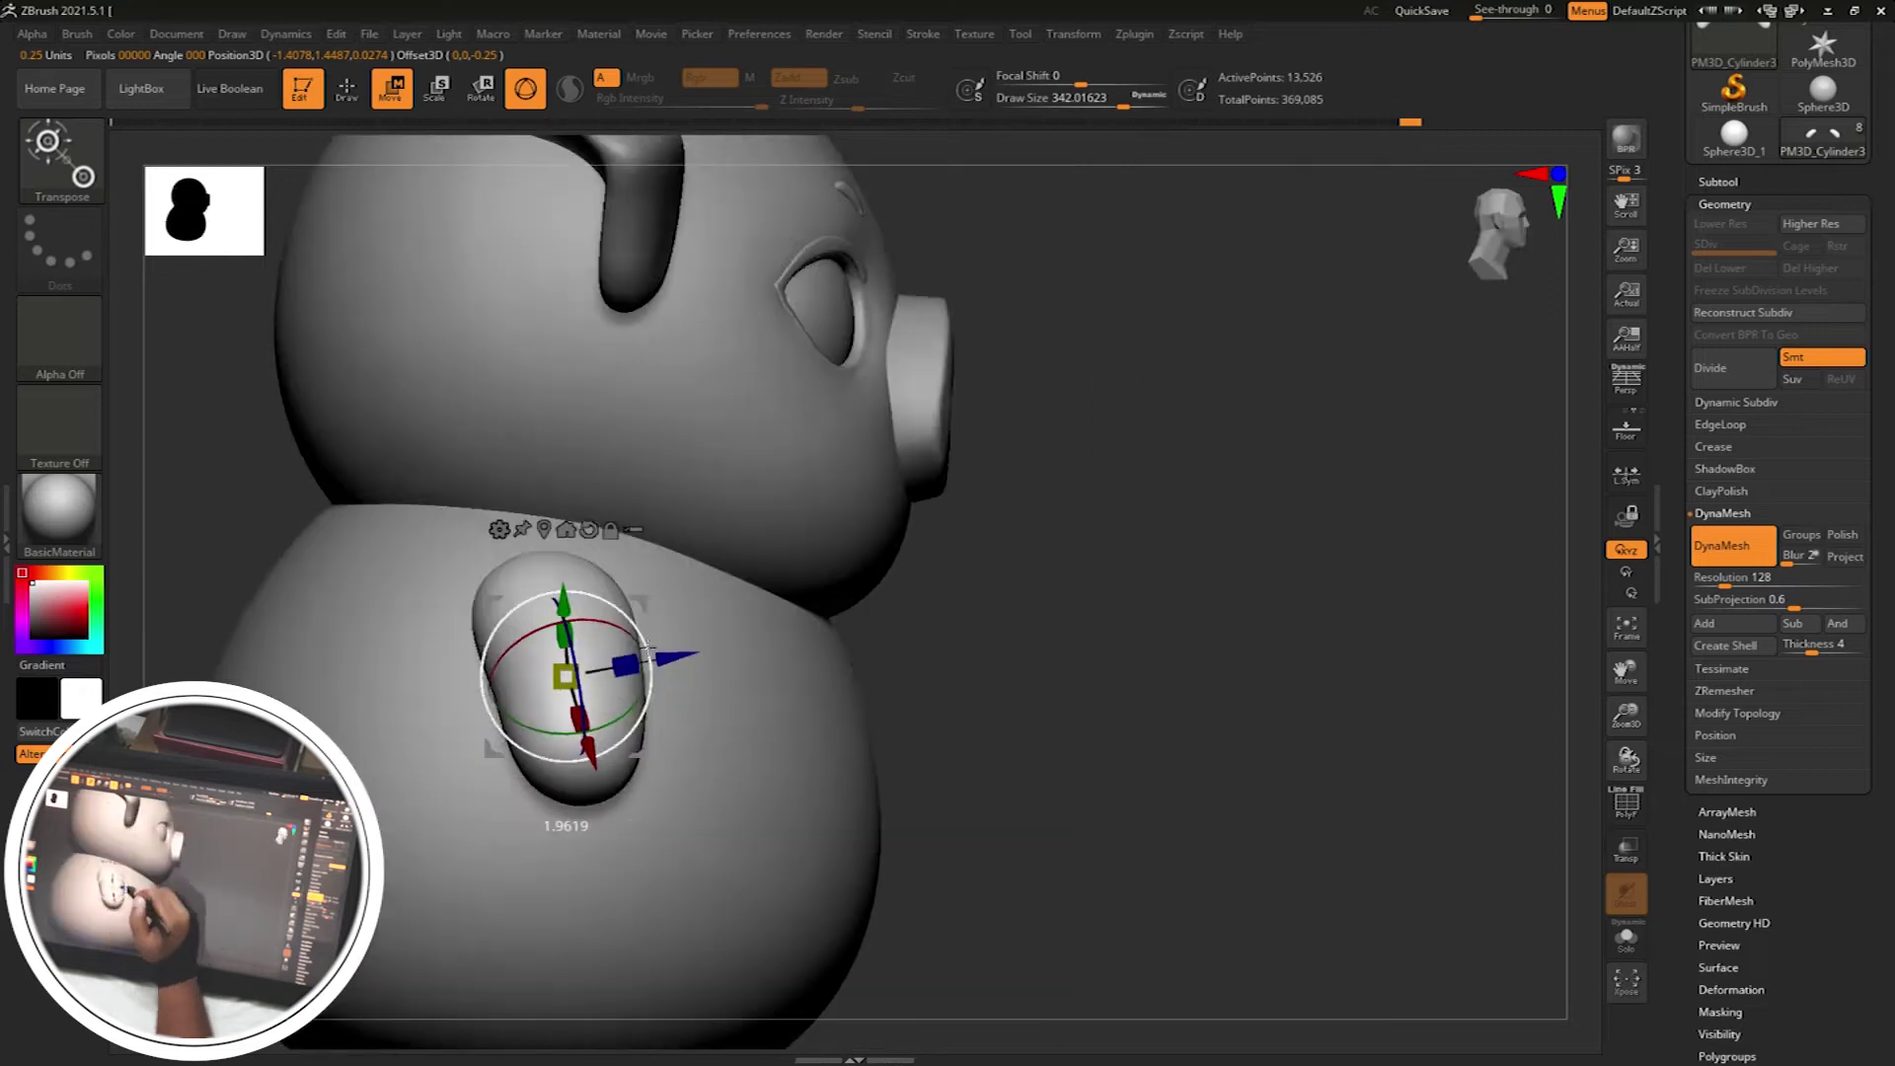
pyautogui.press('s')
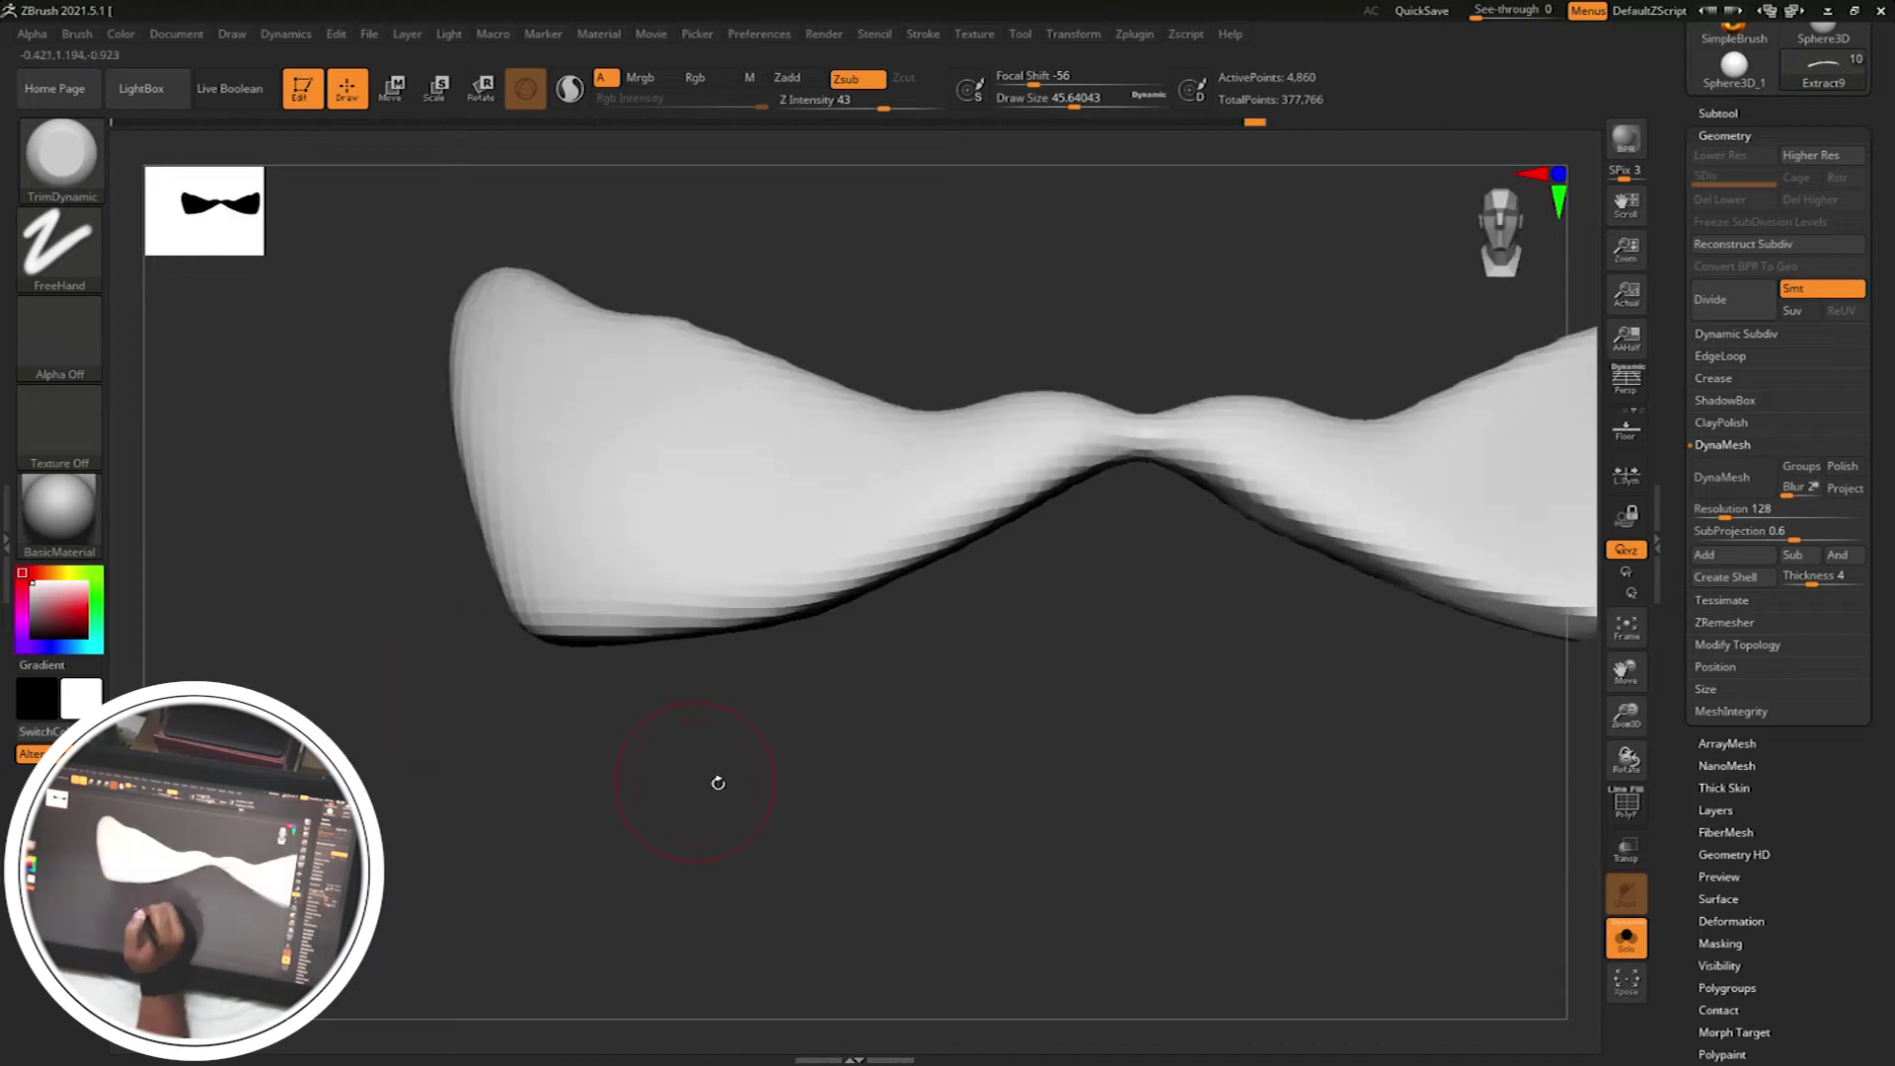
# Flatten the surface of the isolated symmetrical shirt collar with TrimDynamic
pyautogui.moveTo(720, 782); pyautogui.dragTo(723, 420)
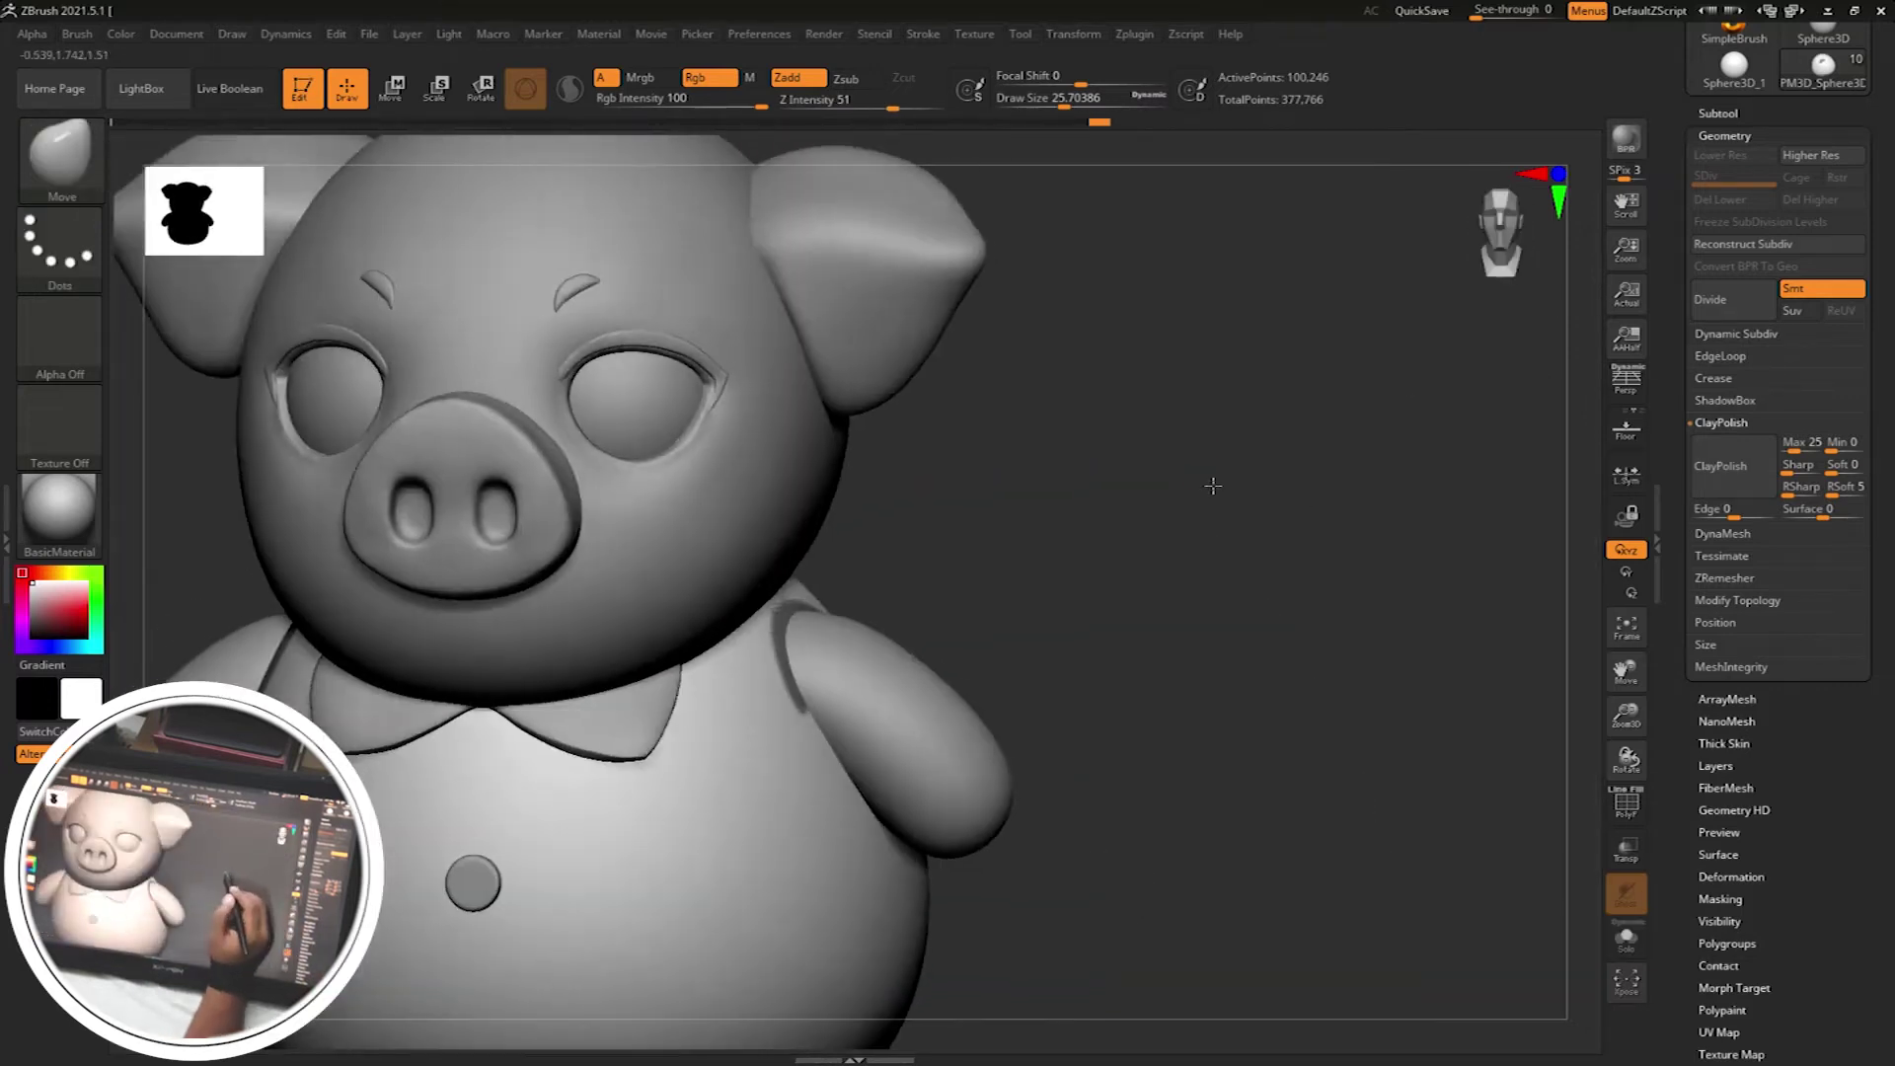
# Extract a sleeve over the arm's upper end, remesh it with DynaMesh at resolution 128 and round it with Move and Smooth
pyautogui.keyDown('ctrl'); pyautogui.moveTo(890, 421); pyautogui.dragTo(1217, 739); pyautogui.keyUp('ctrl')
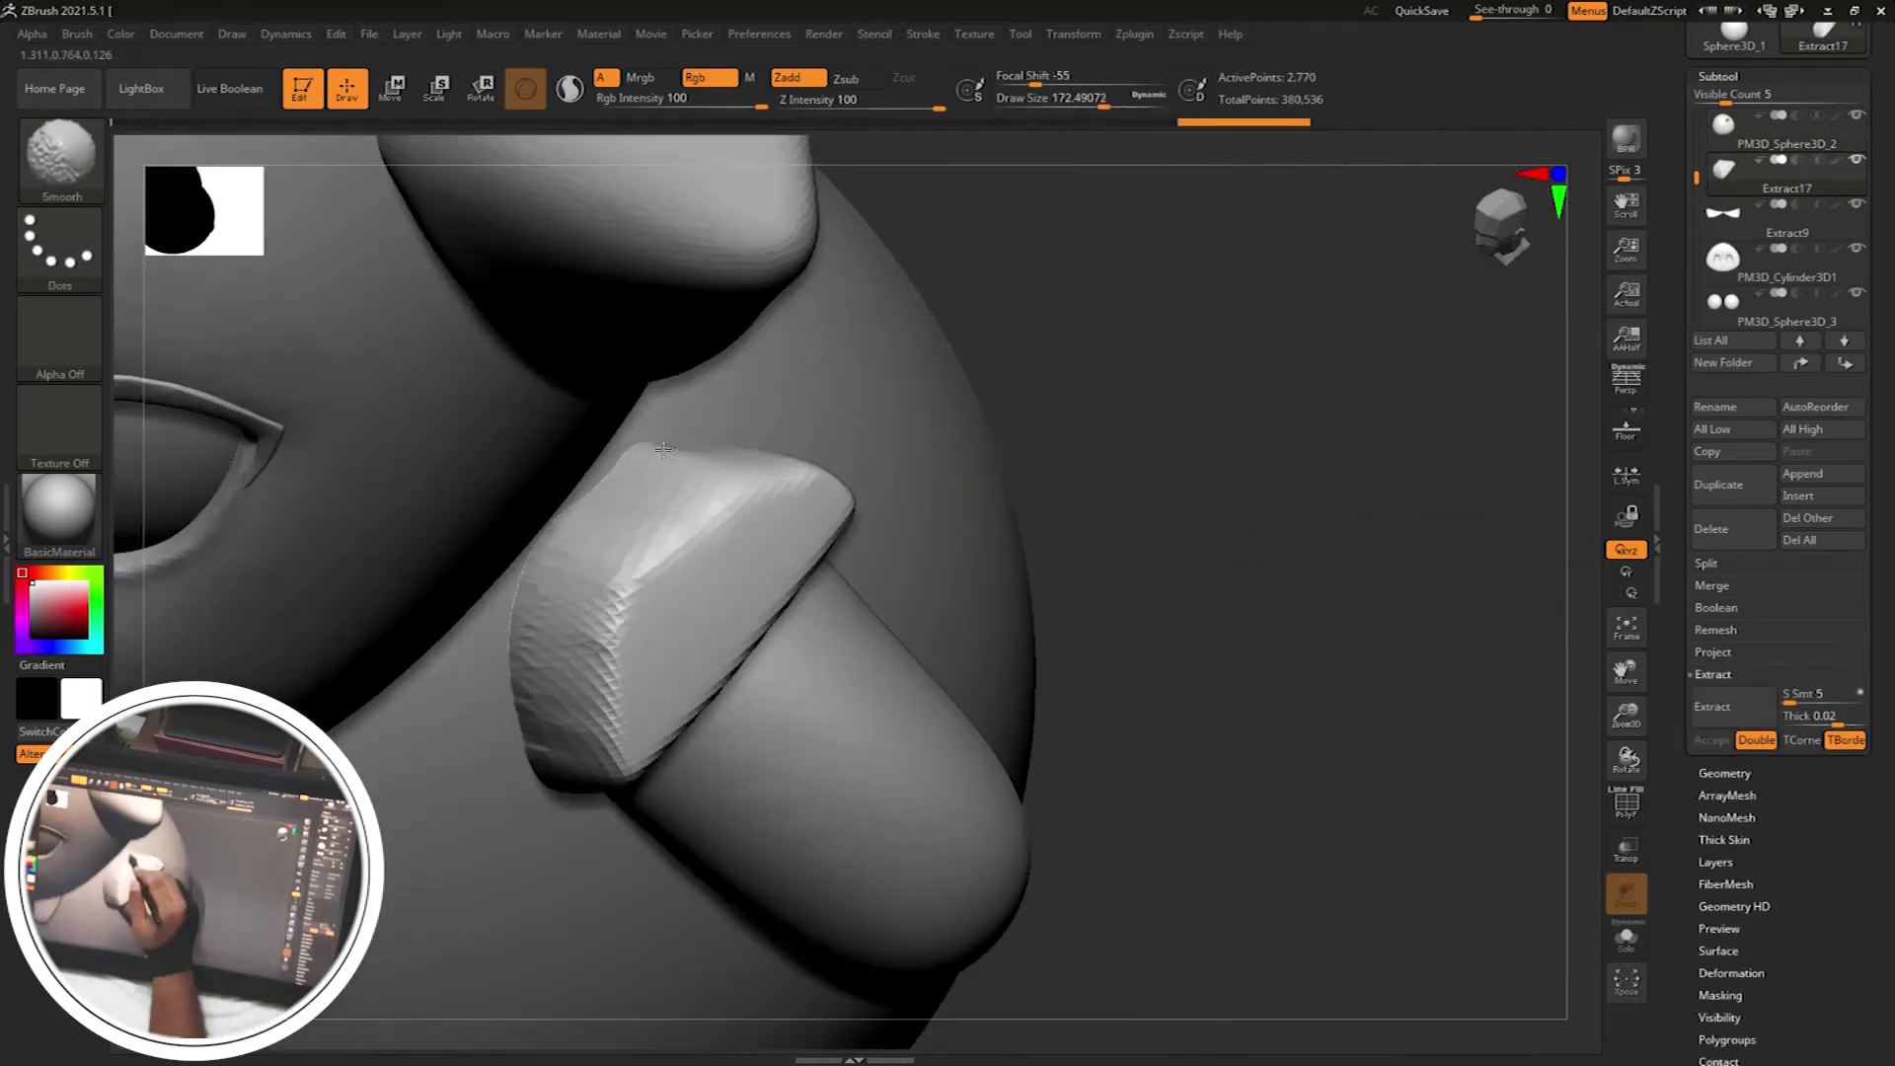
pyautogui.moveTo(1086, 553); pyautogui.dragTo(1193, 485)
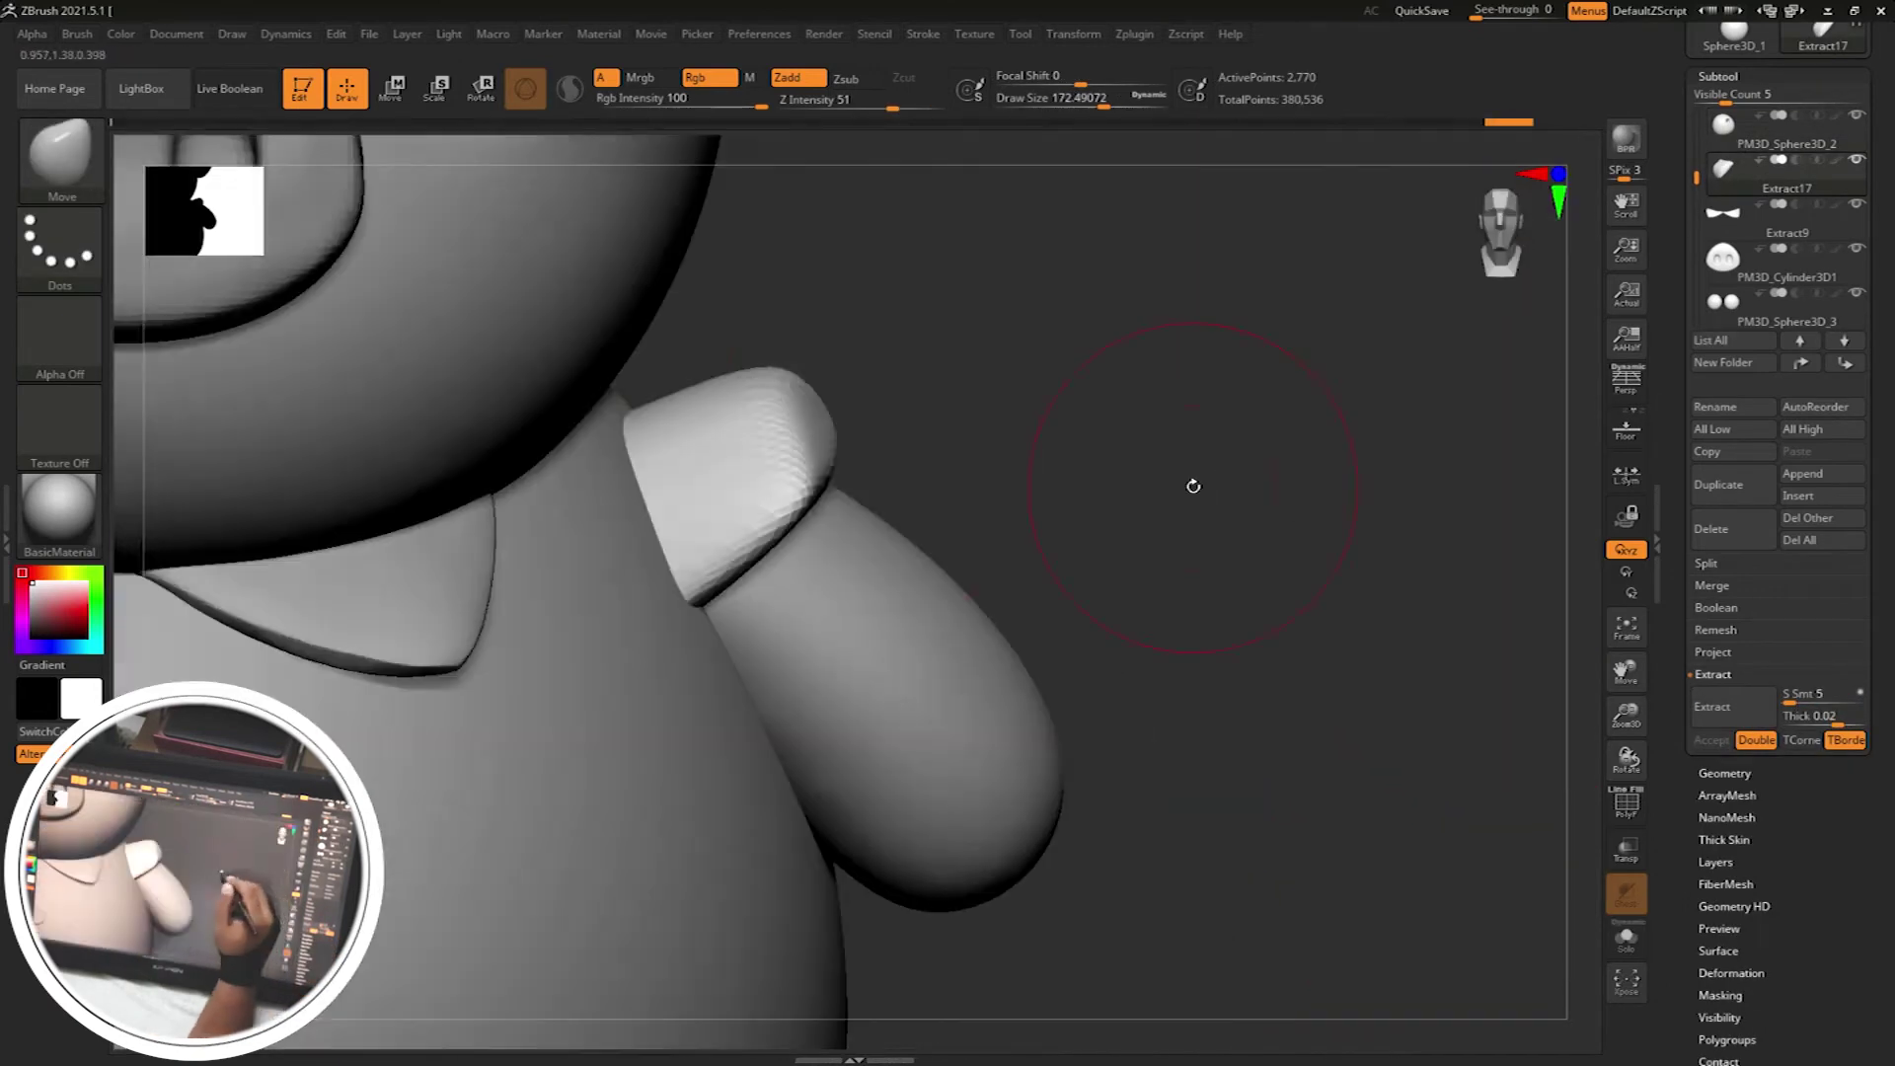
pyautogui.moveTo(699, 441)
pyautogui.mouseDown()
pyautogui.moveTo(797, 459)
pyautogui.moveTo(812, 495)
pyautogui.moveTo(1154, 465)
pyautogui.moveTo(868, 440)
pyautogui.moveTo(509, 787)
pyautogui.mouseUp()
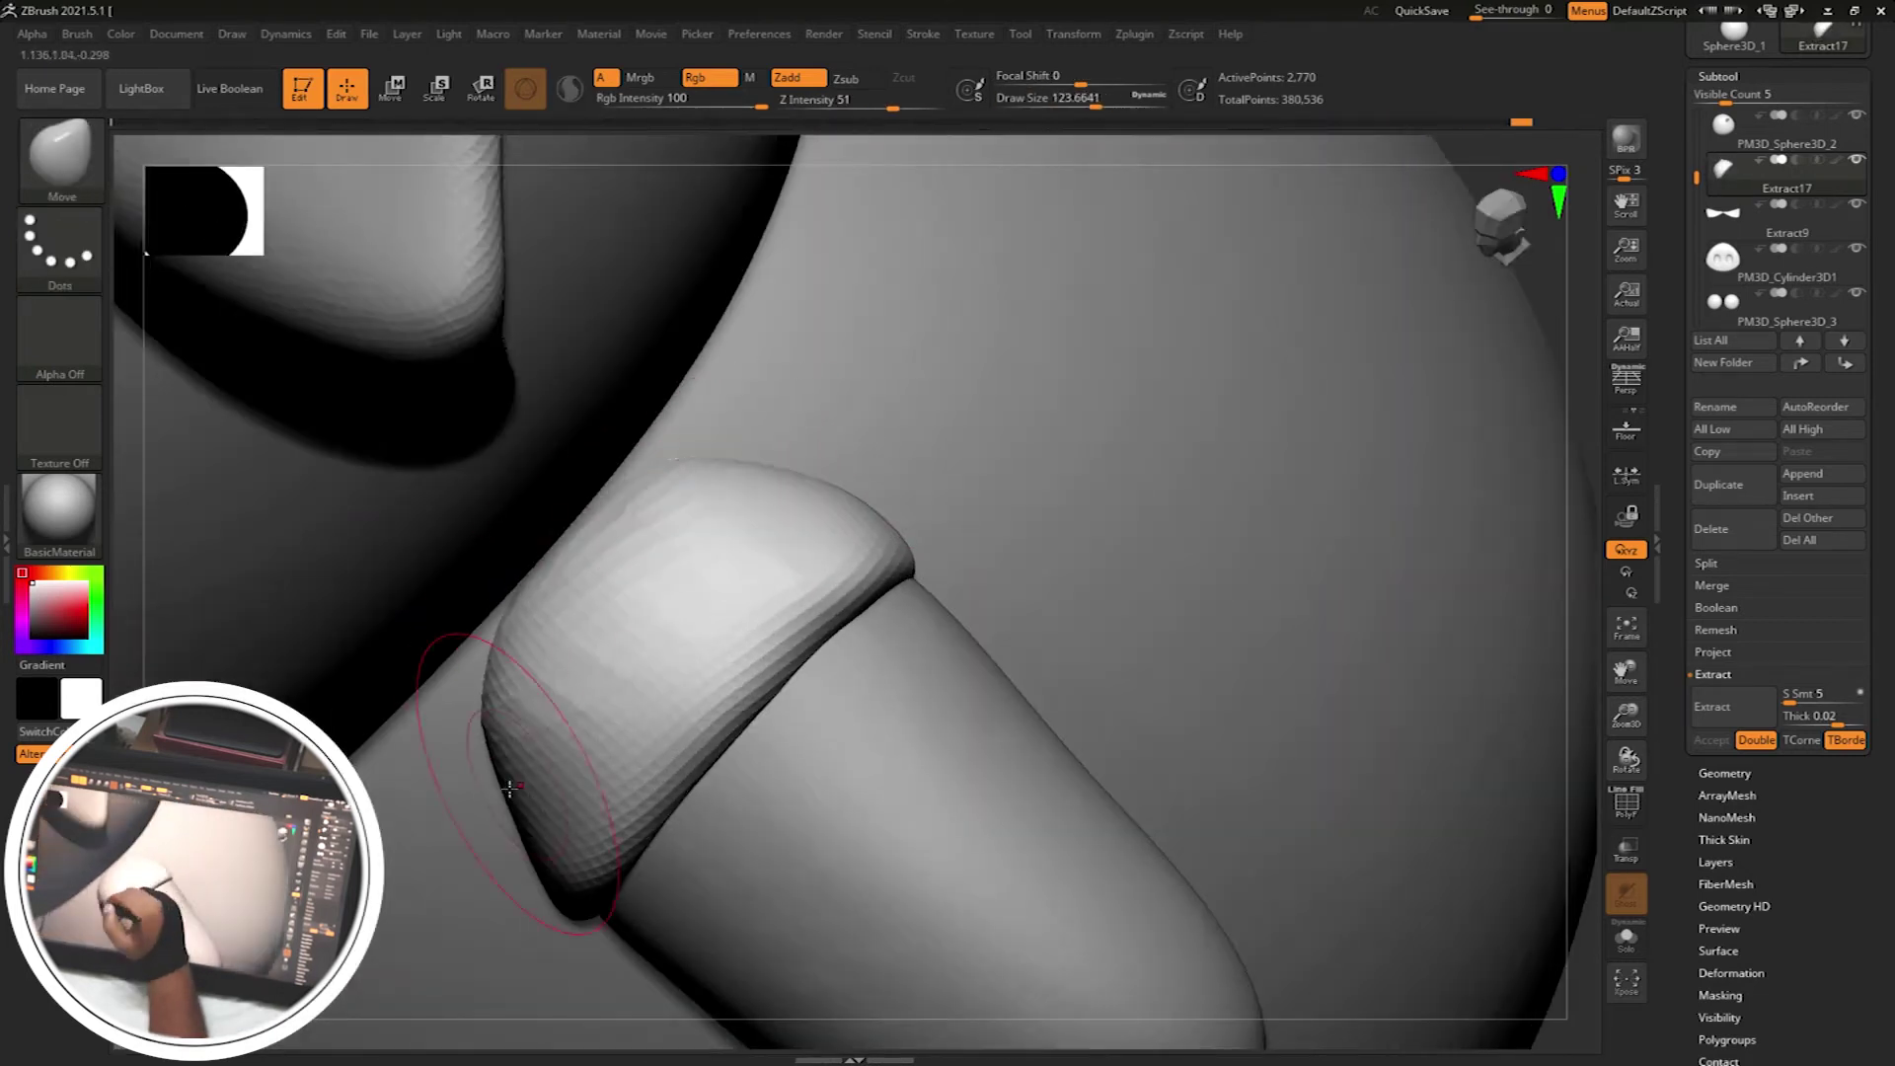
pyautogui.moveTo(834, 476); pyautogui.dragTo(1099, 373)
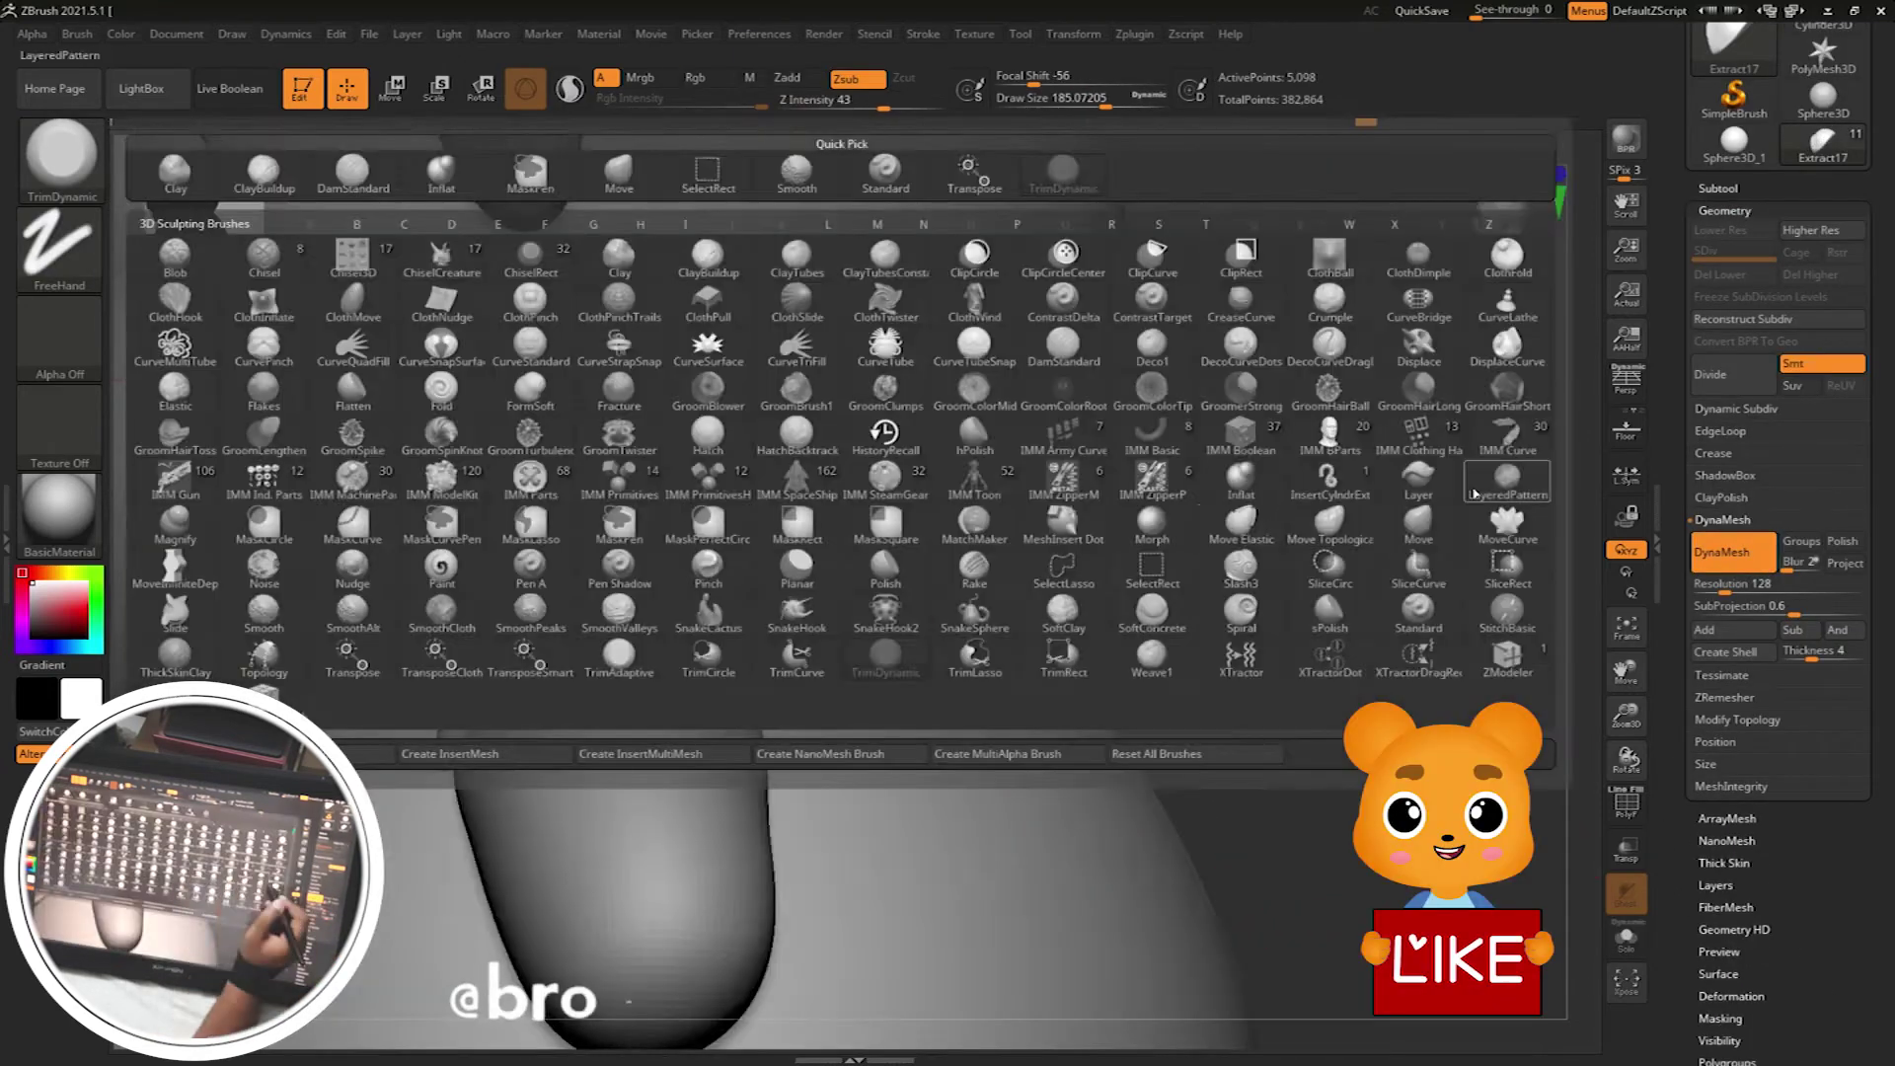
pyautogui.press('m')
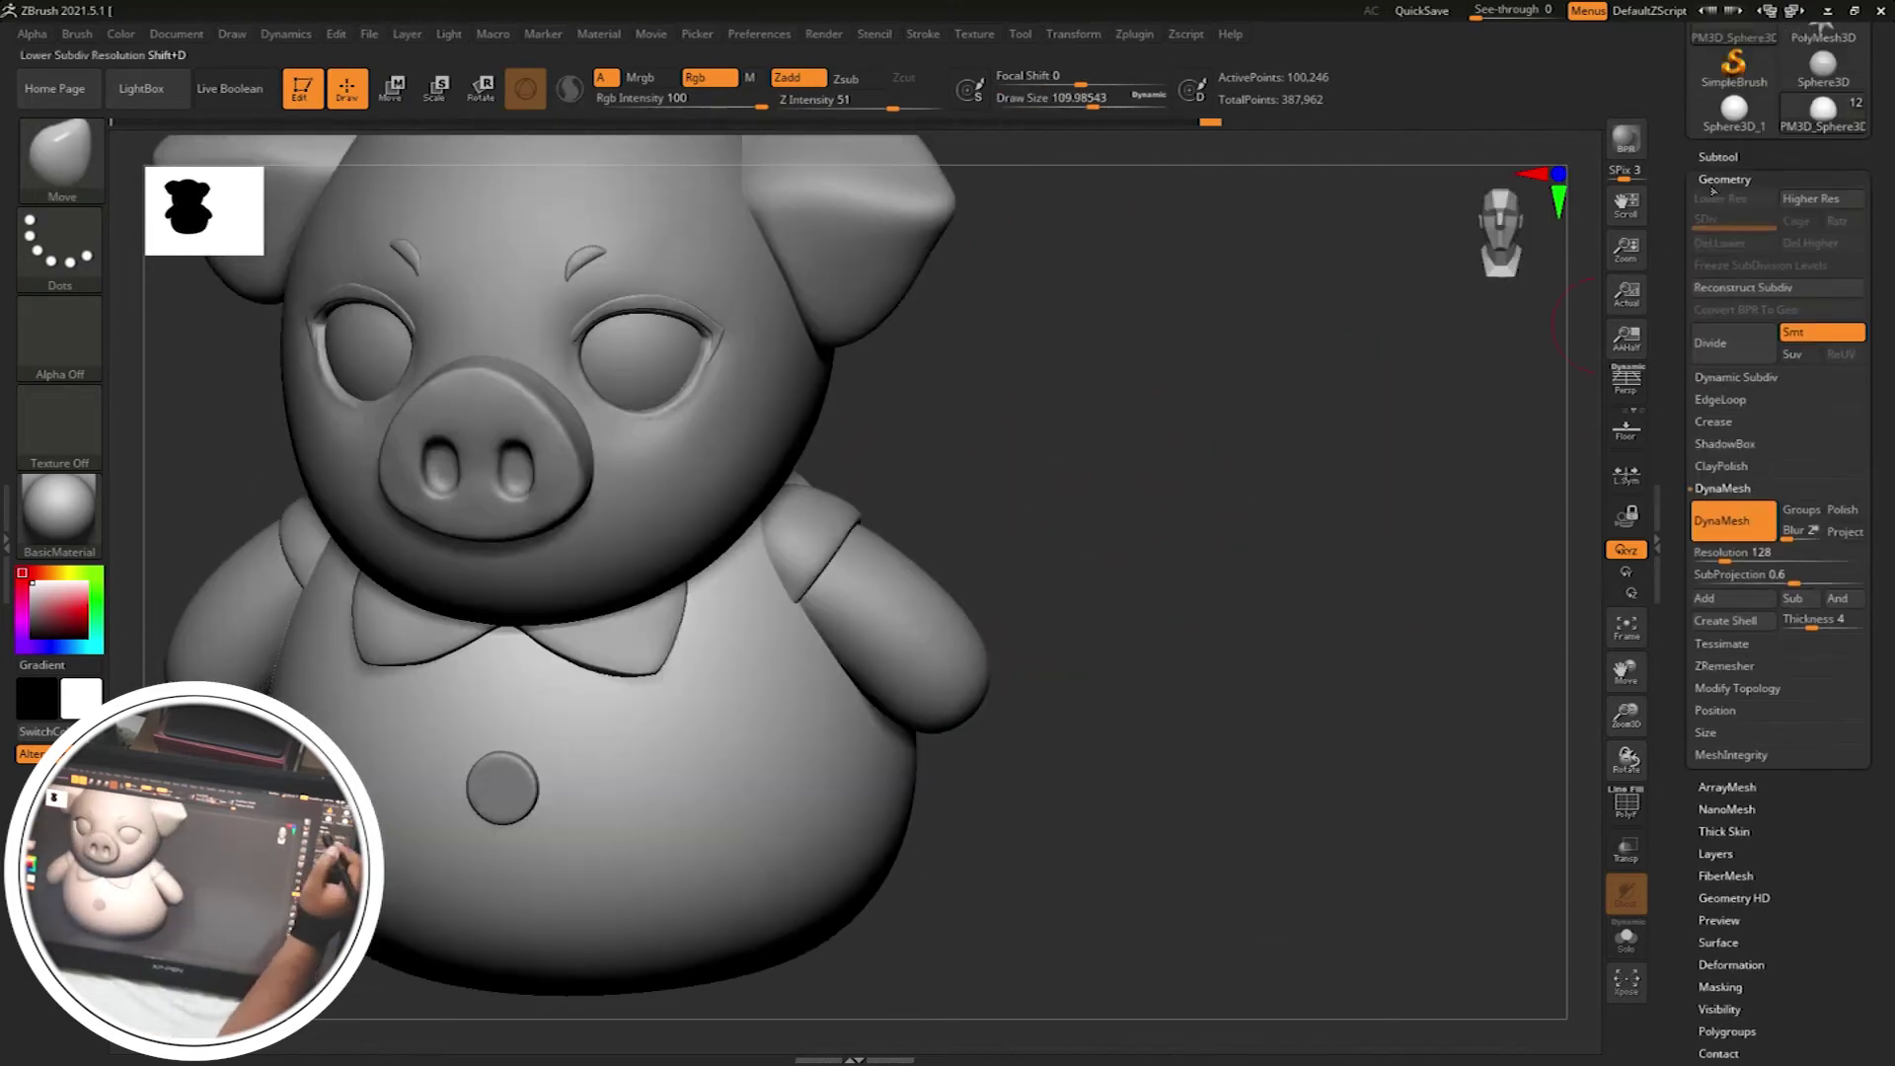
# Merge the sleeves into the body subtool and remesh the result with DynaMesh at resolution 304
pyautogui.click(1722, 181)
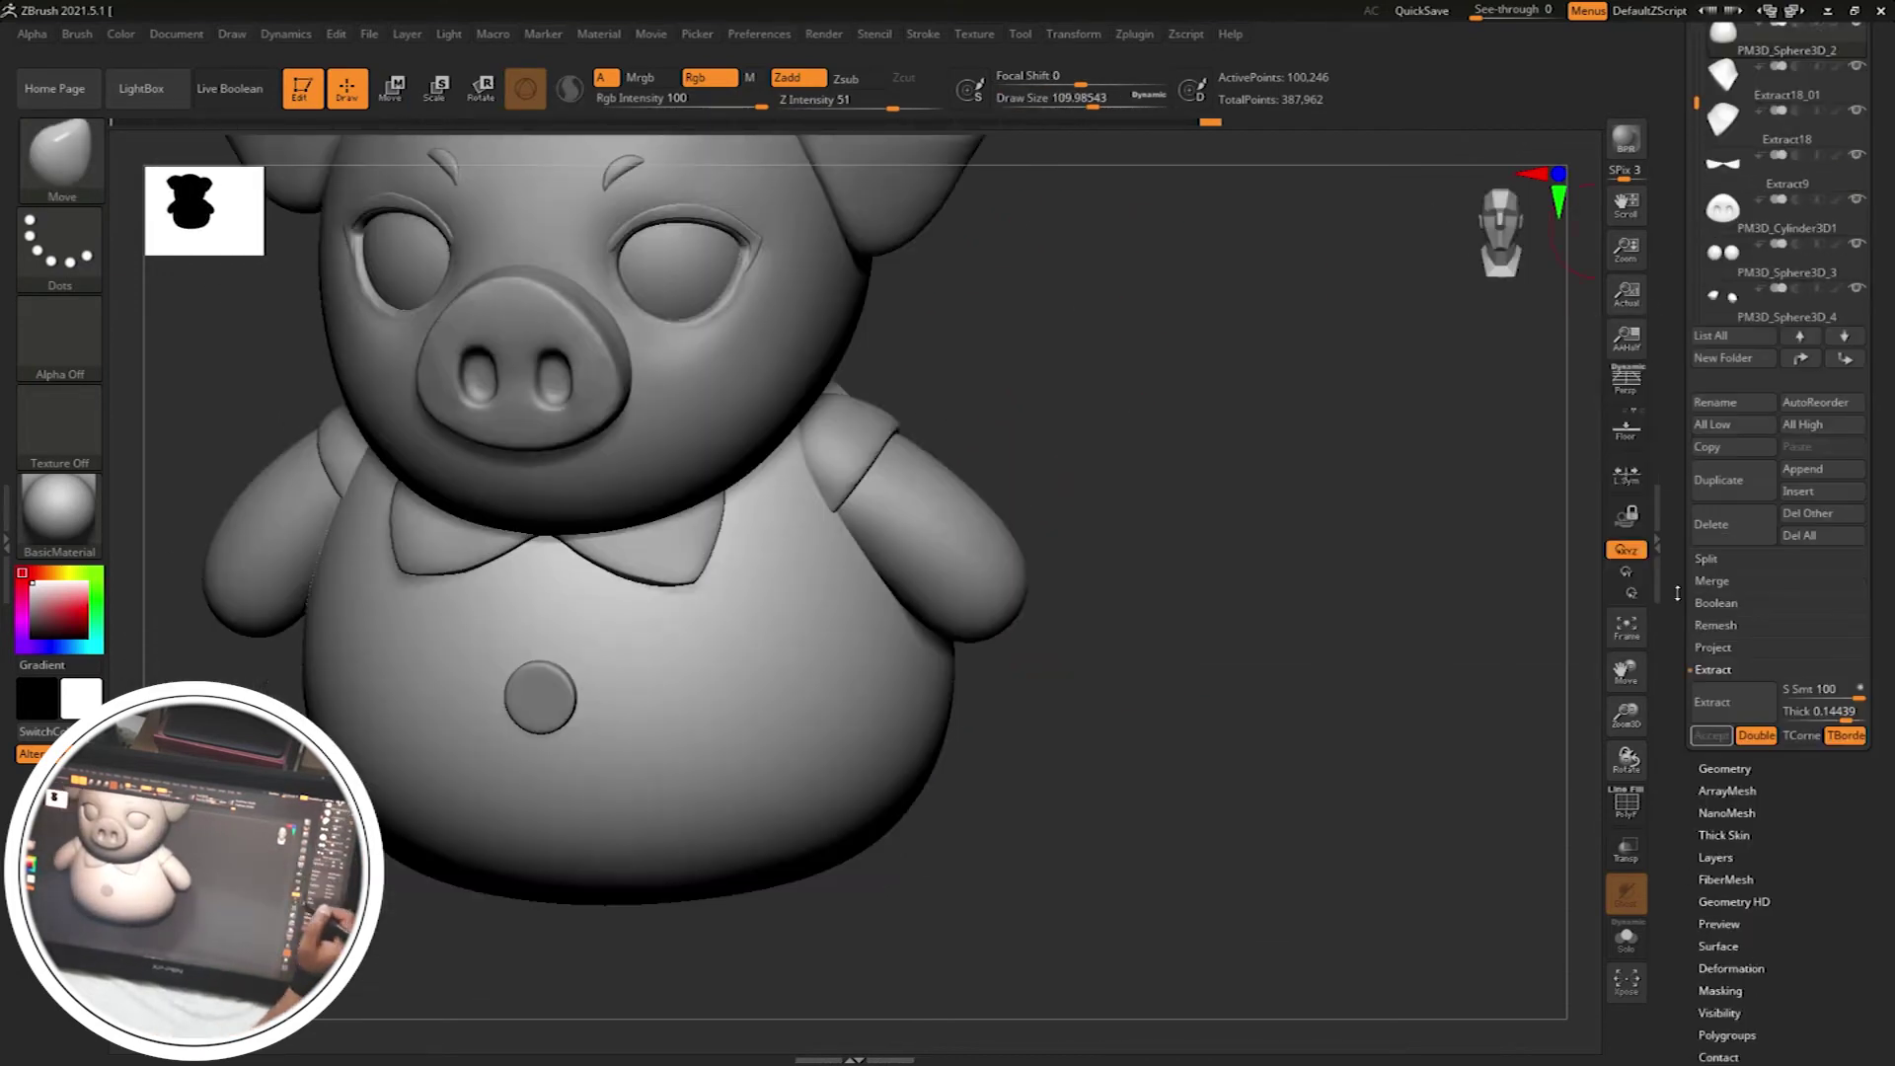
pyautogui.click(1722, 592)
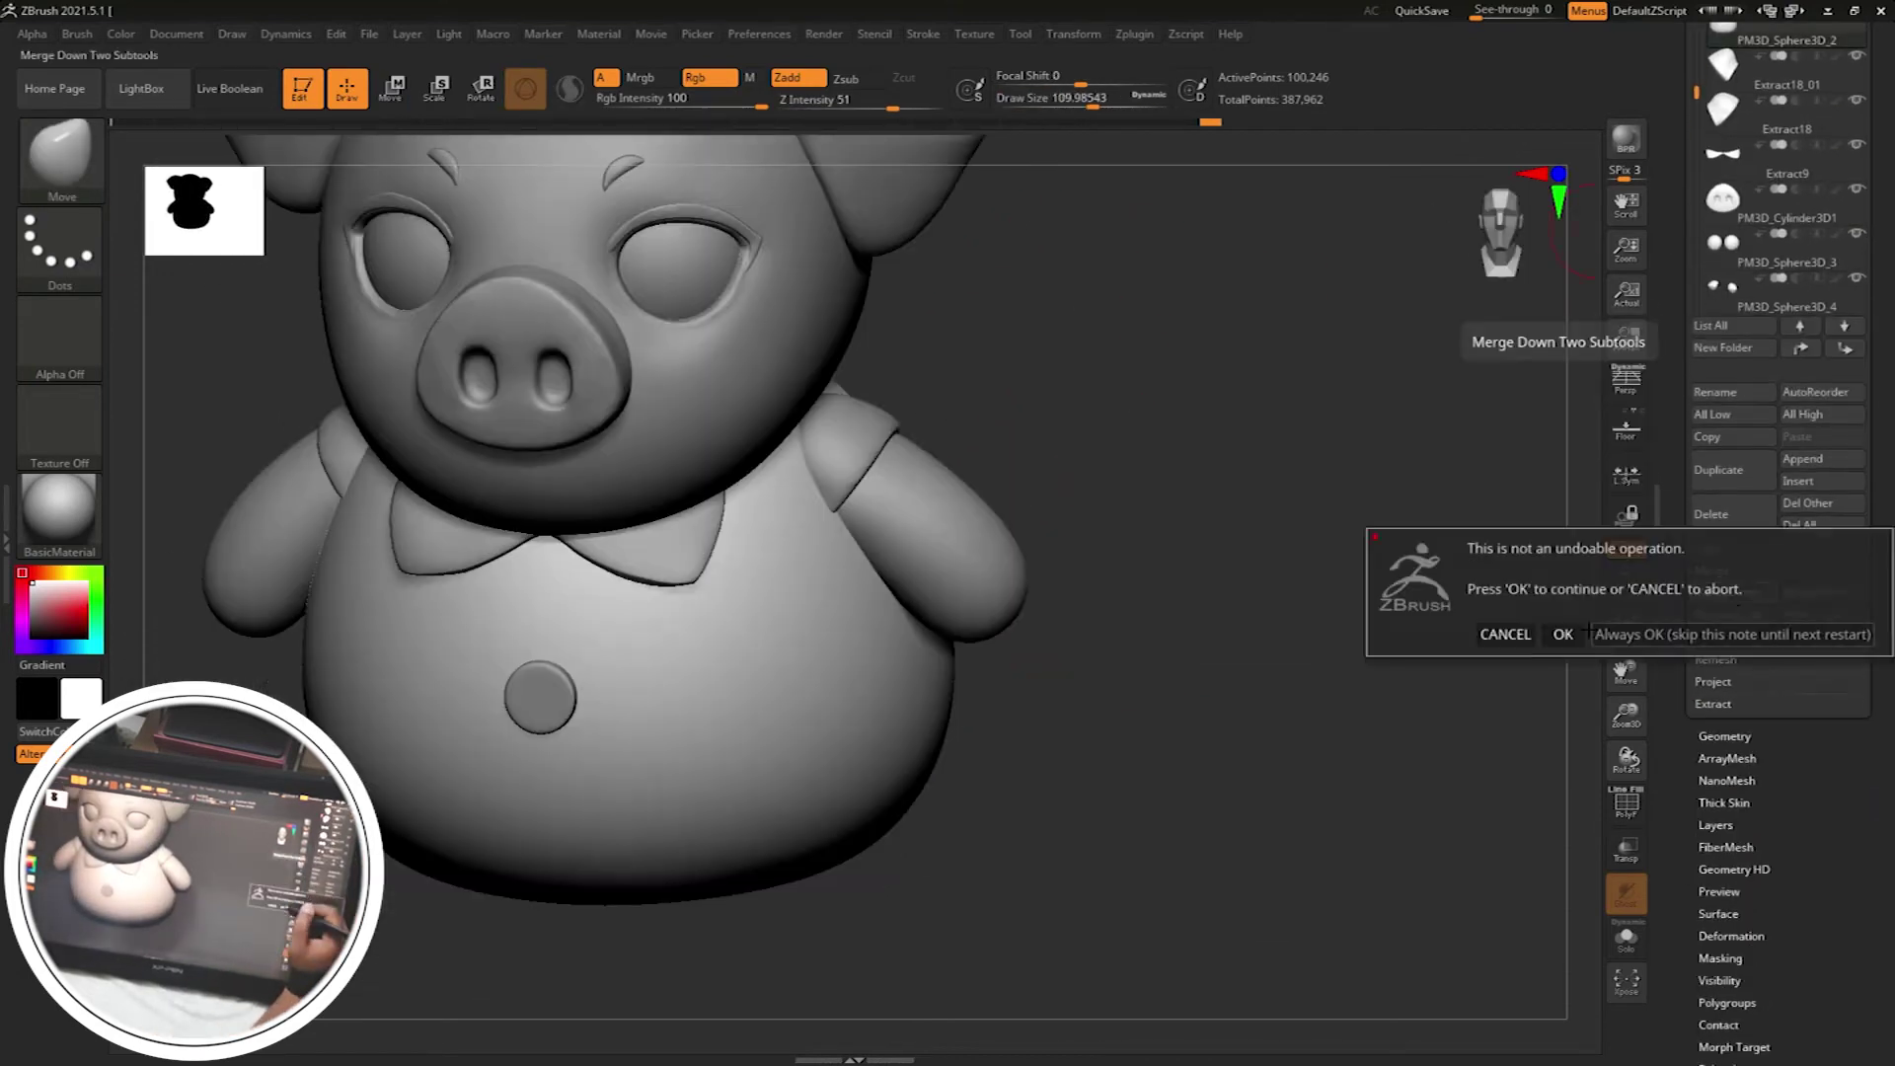
pyautogui.click(1563, 634)
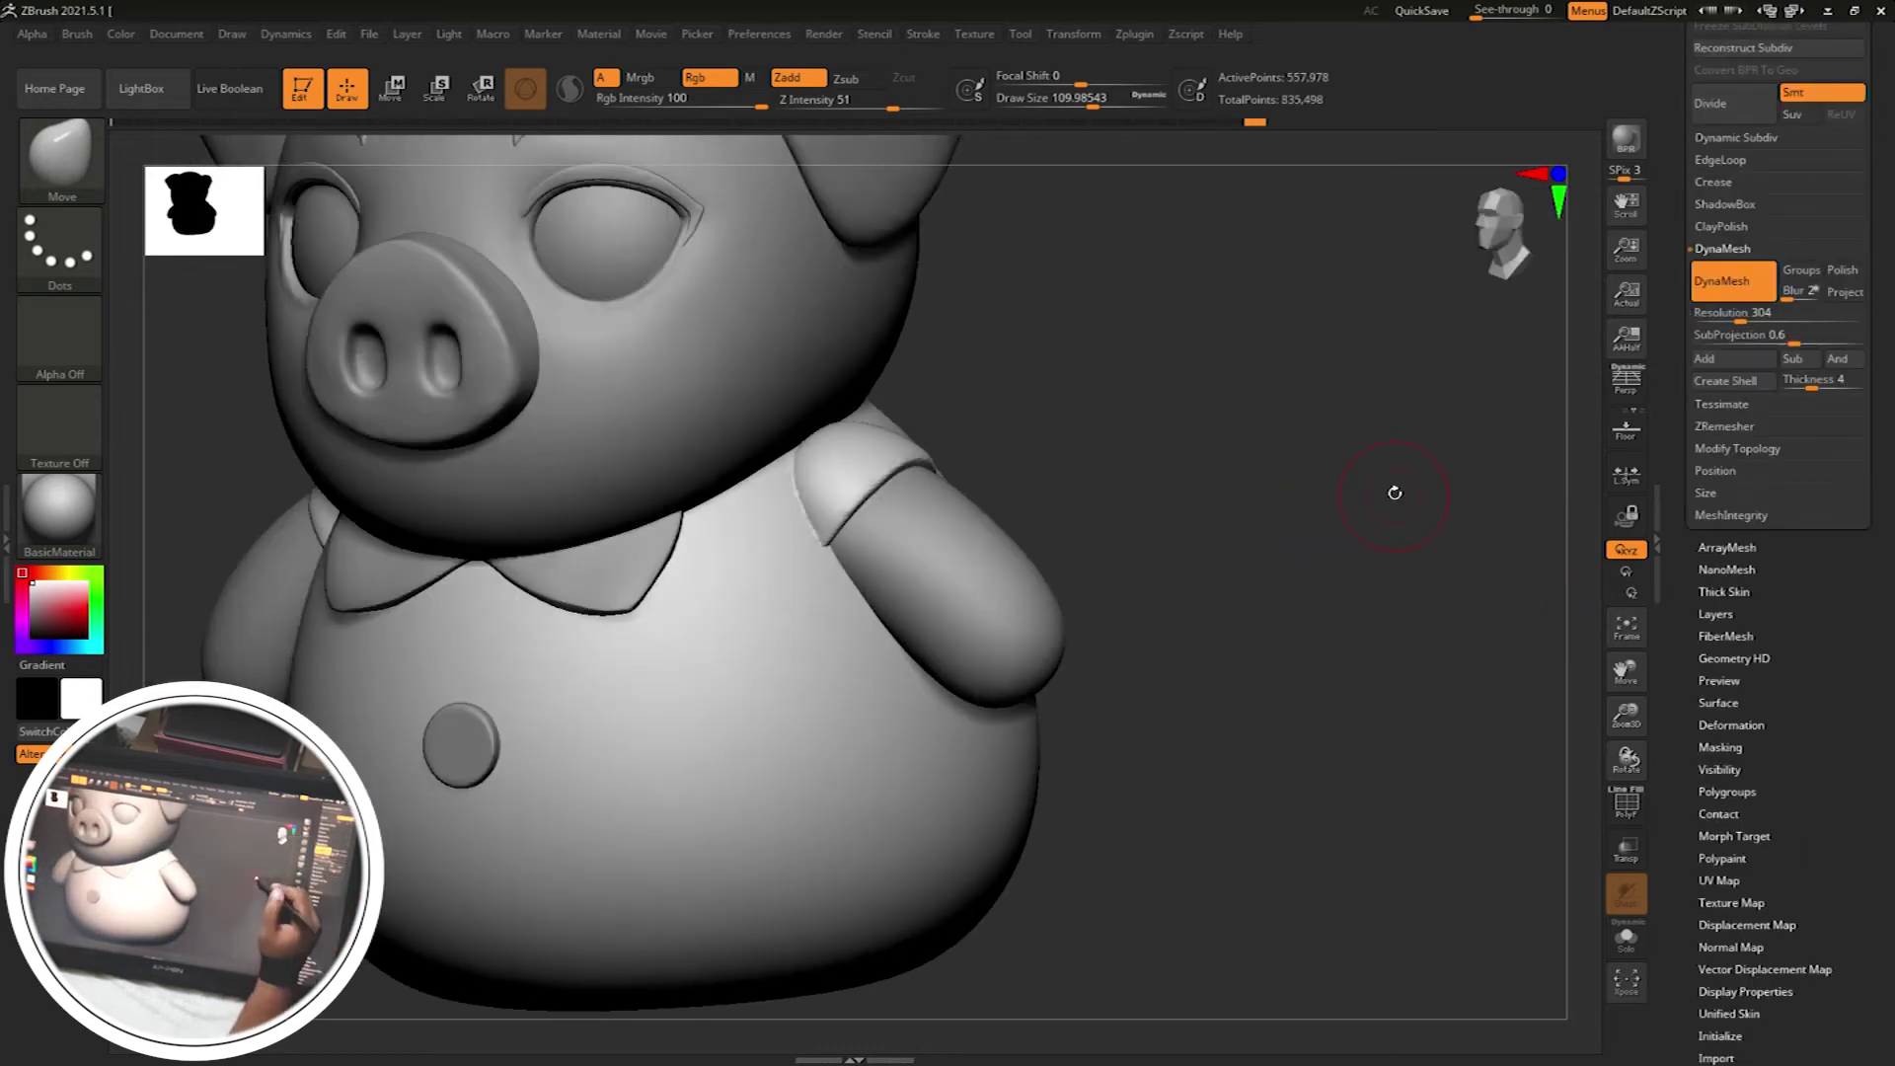
# Refine the front of the snout around the nostrils with TrimDynamic and Move
pyautogui.moveTo(1394, 492); pyautogui.dragTo(1164, 427)
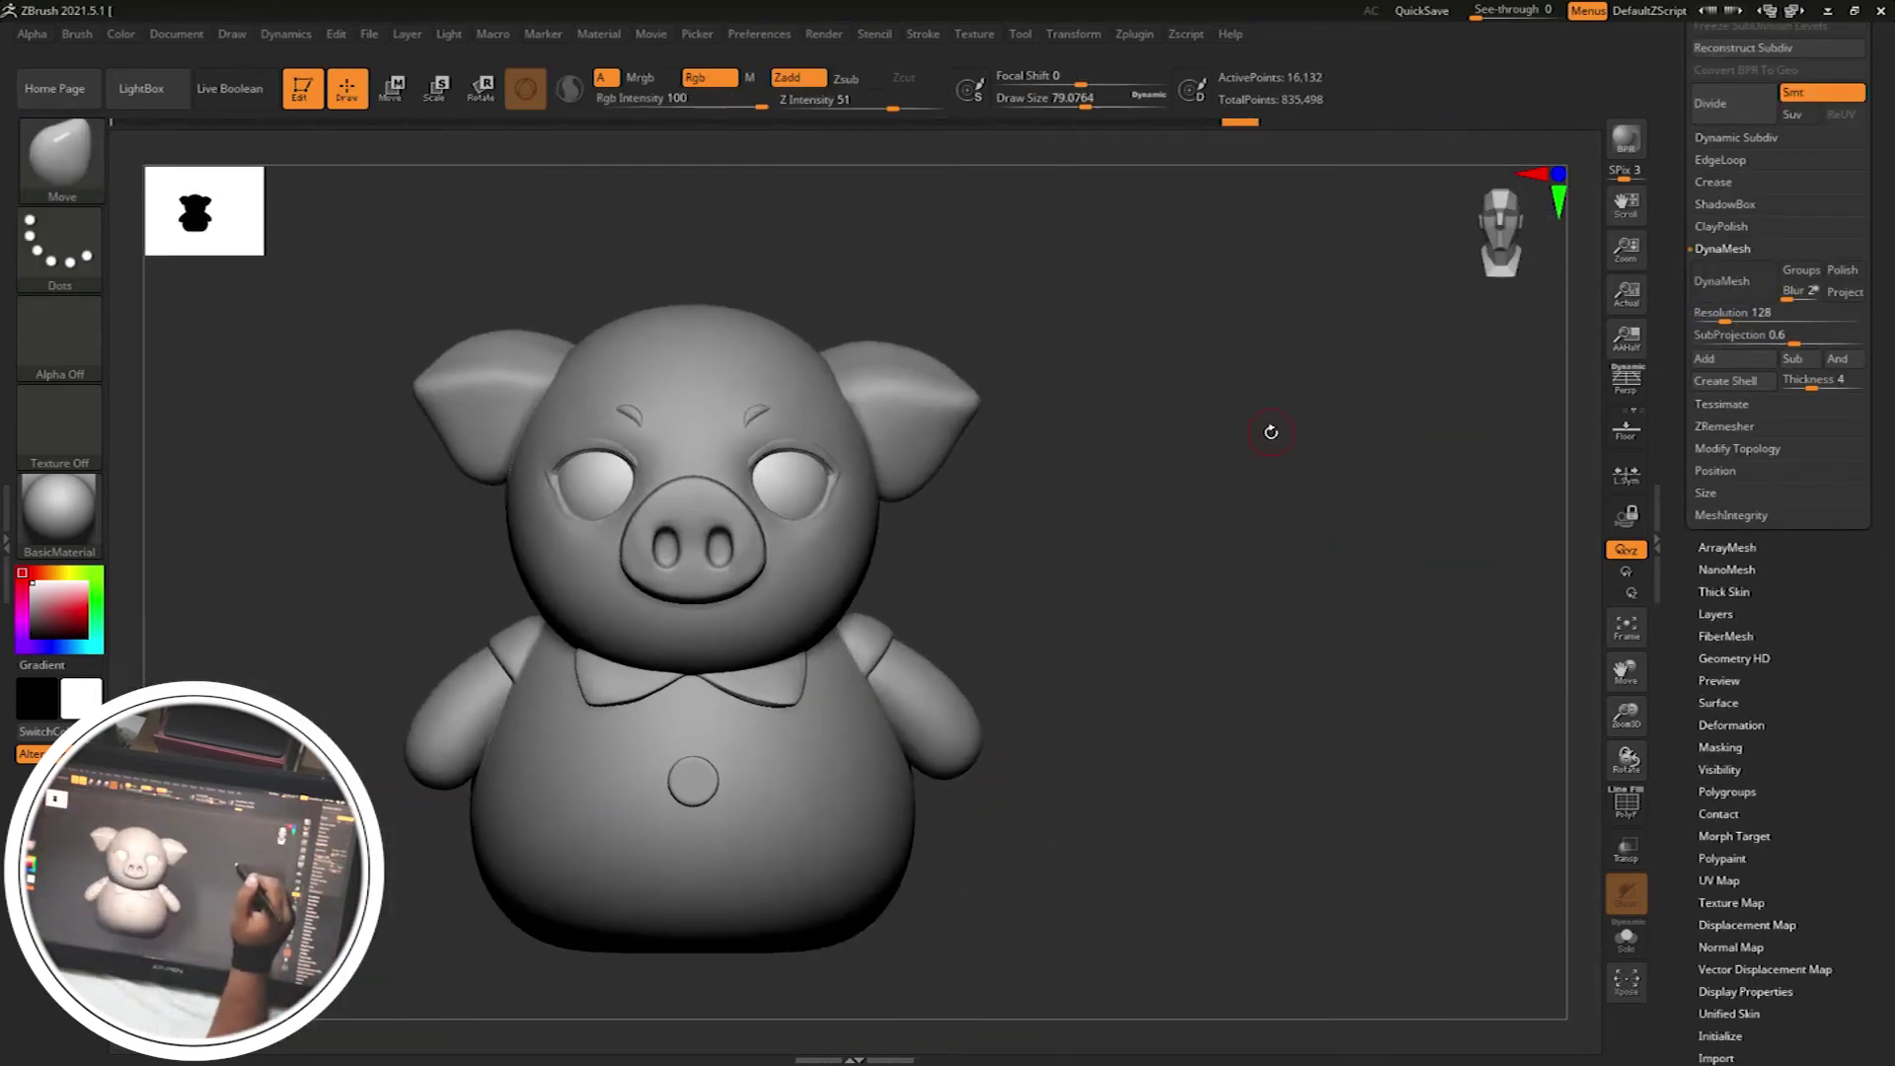
pyautogui.press('b')
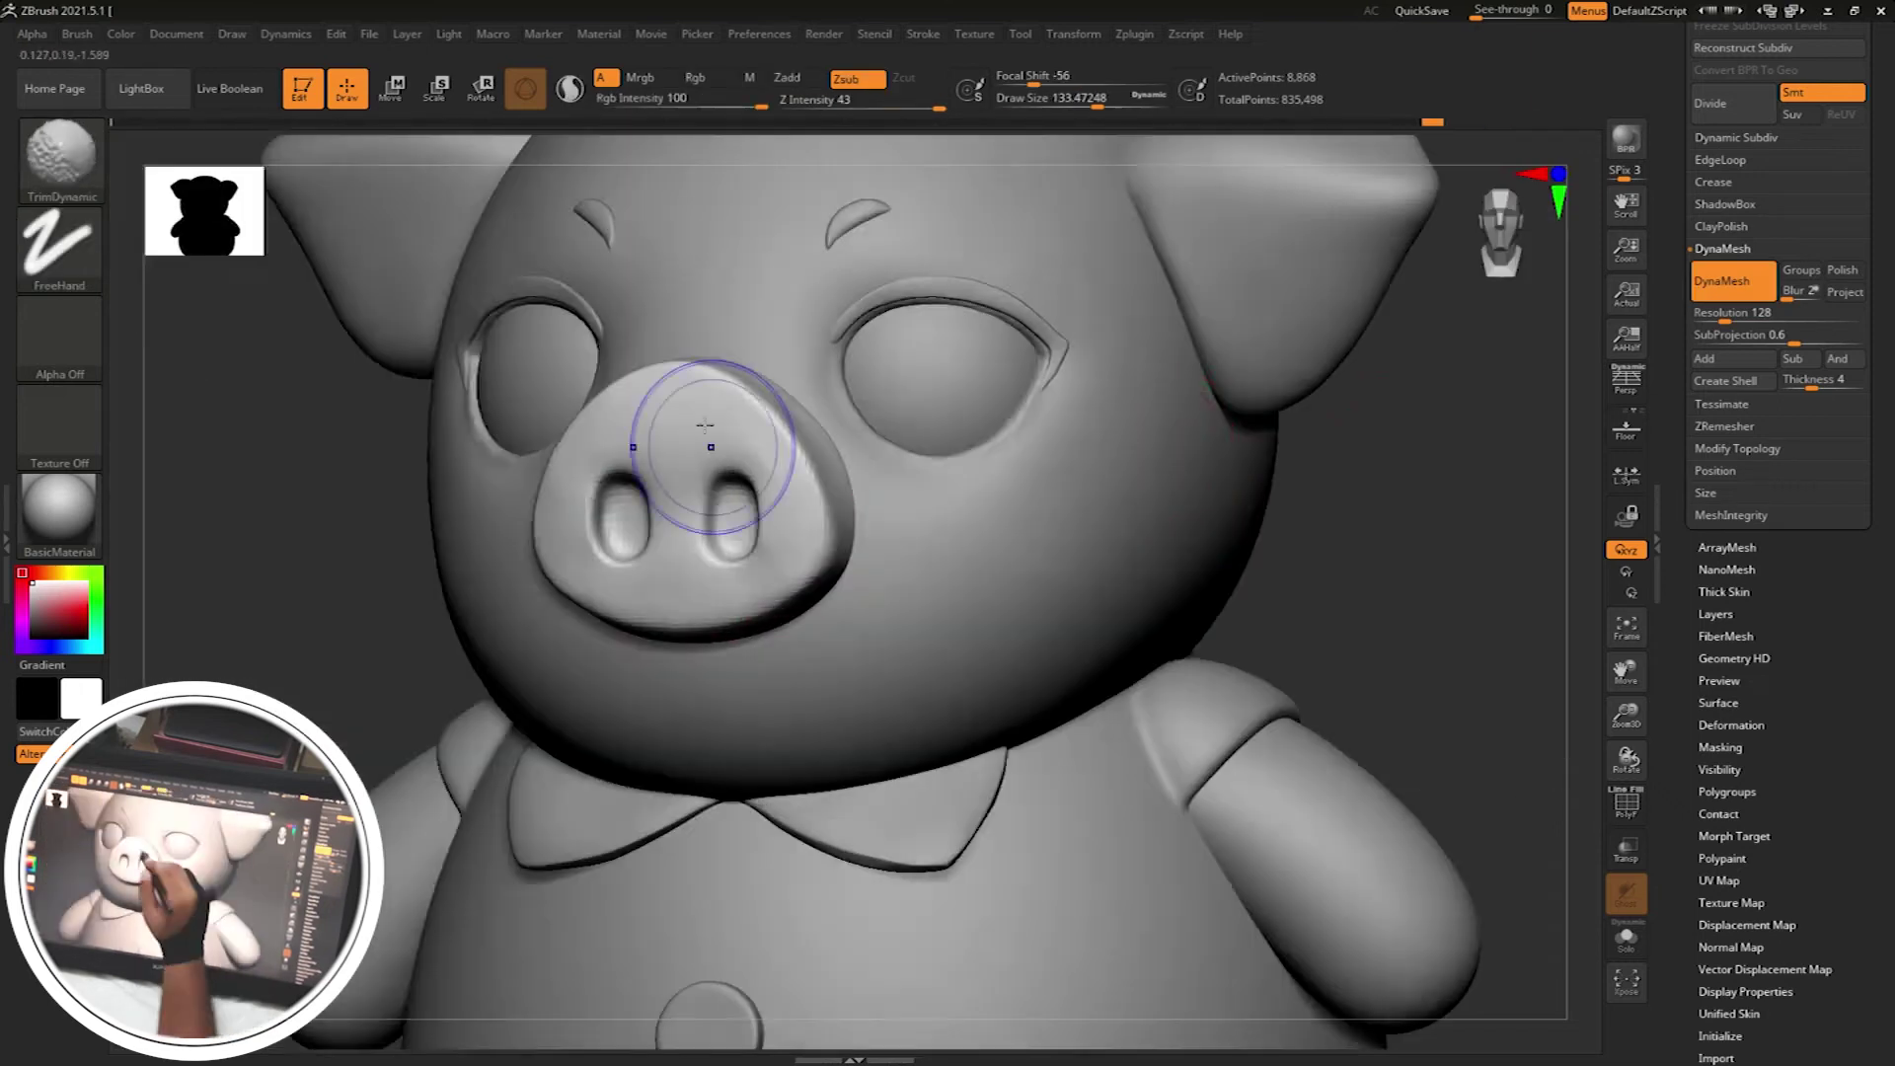
pyautogui.press('f')
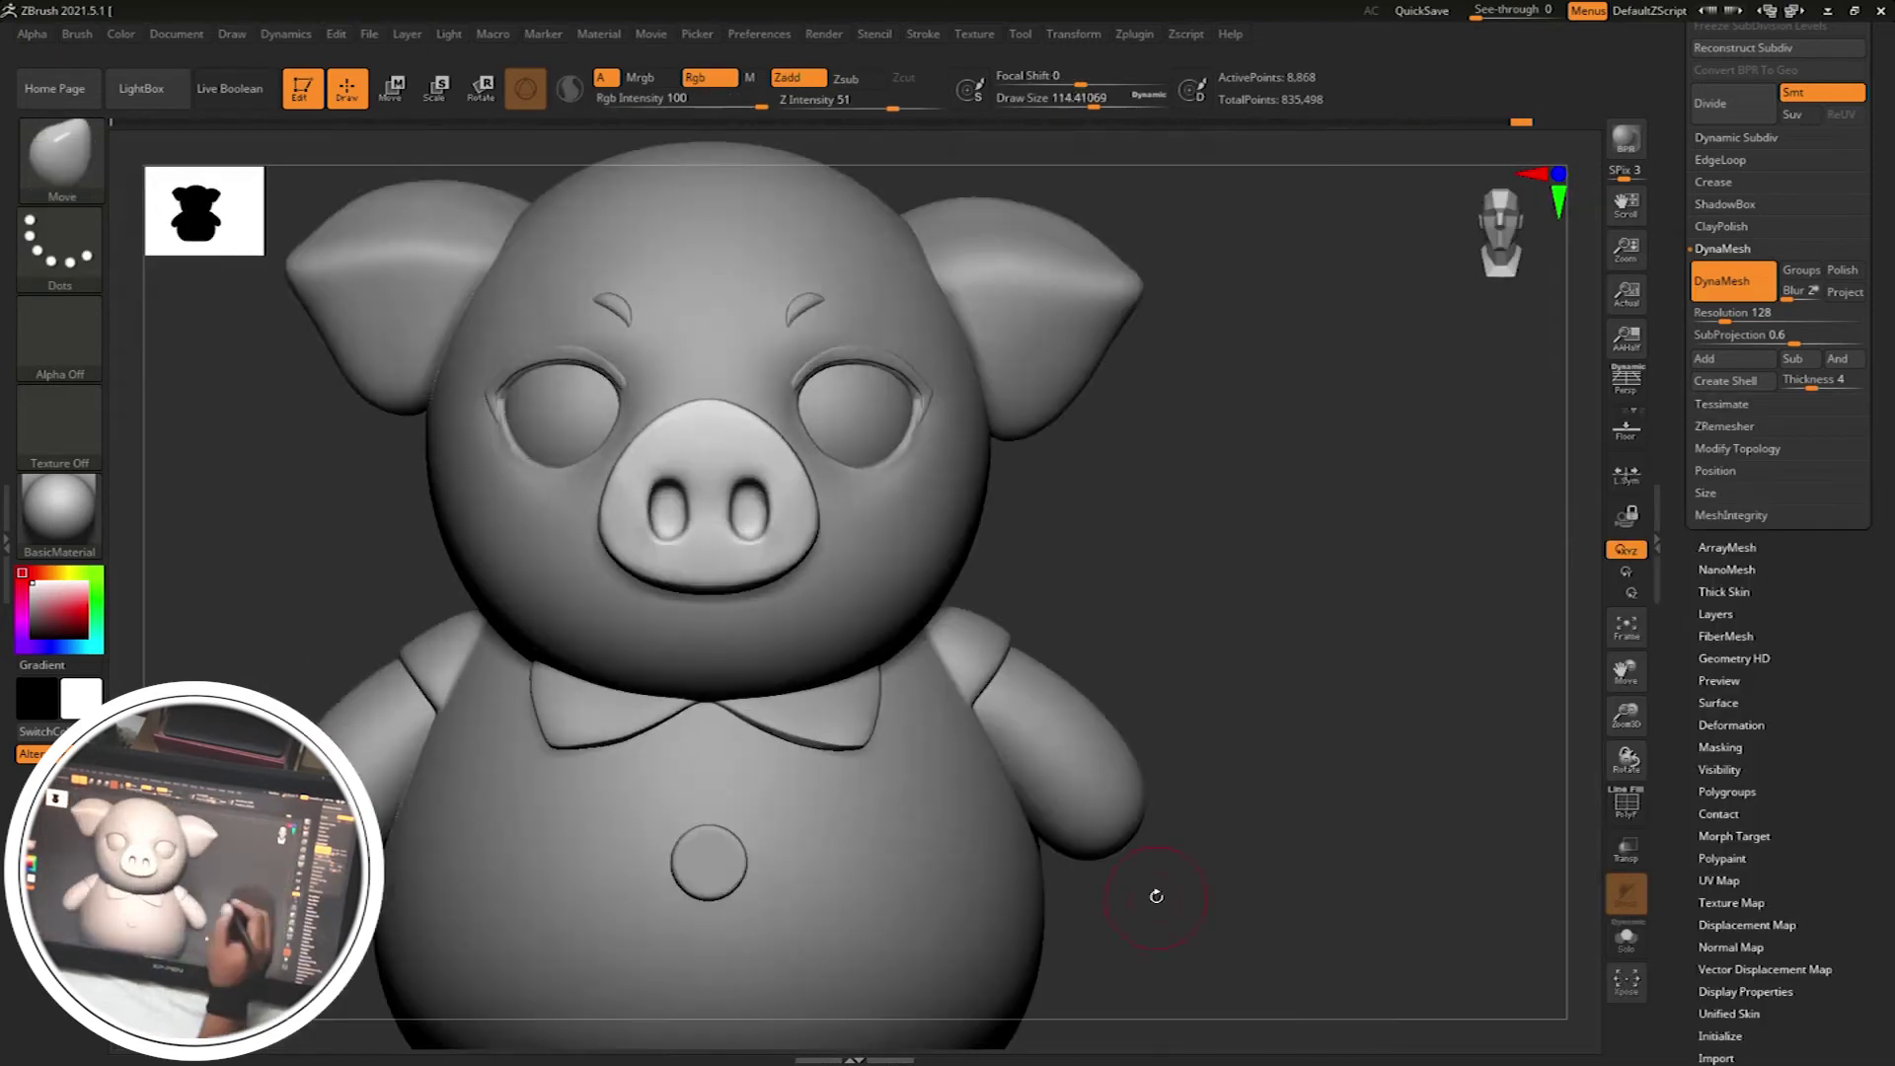
# Append a plane subtool and draw a curly tail at the lower back of the body with the CurveMultiTube brush
pyautogui.moveTo(1154, 892)
pyautogui.mouseDown()
pyautogui.moveTo(1311, 690)
pyautogui.moveTo(1323, 707)
pyautogui.mouseUp()
pyautogui.press('b')
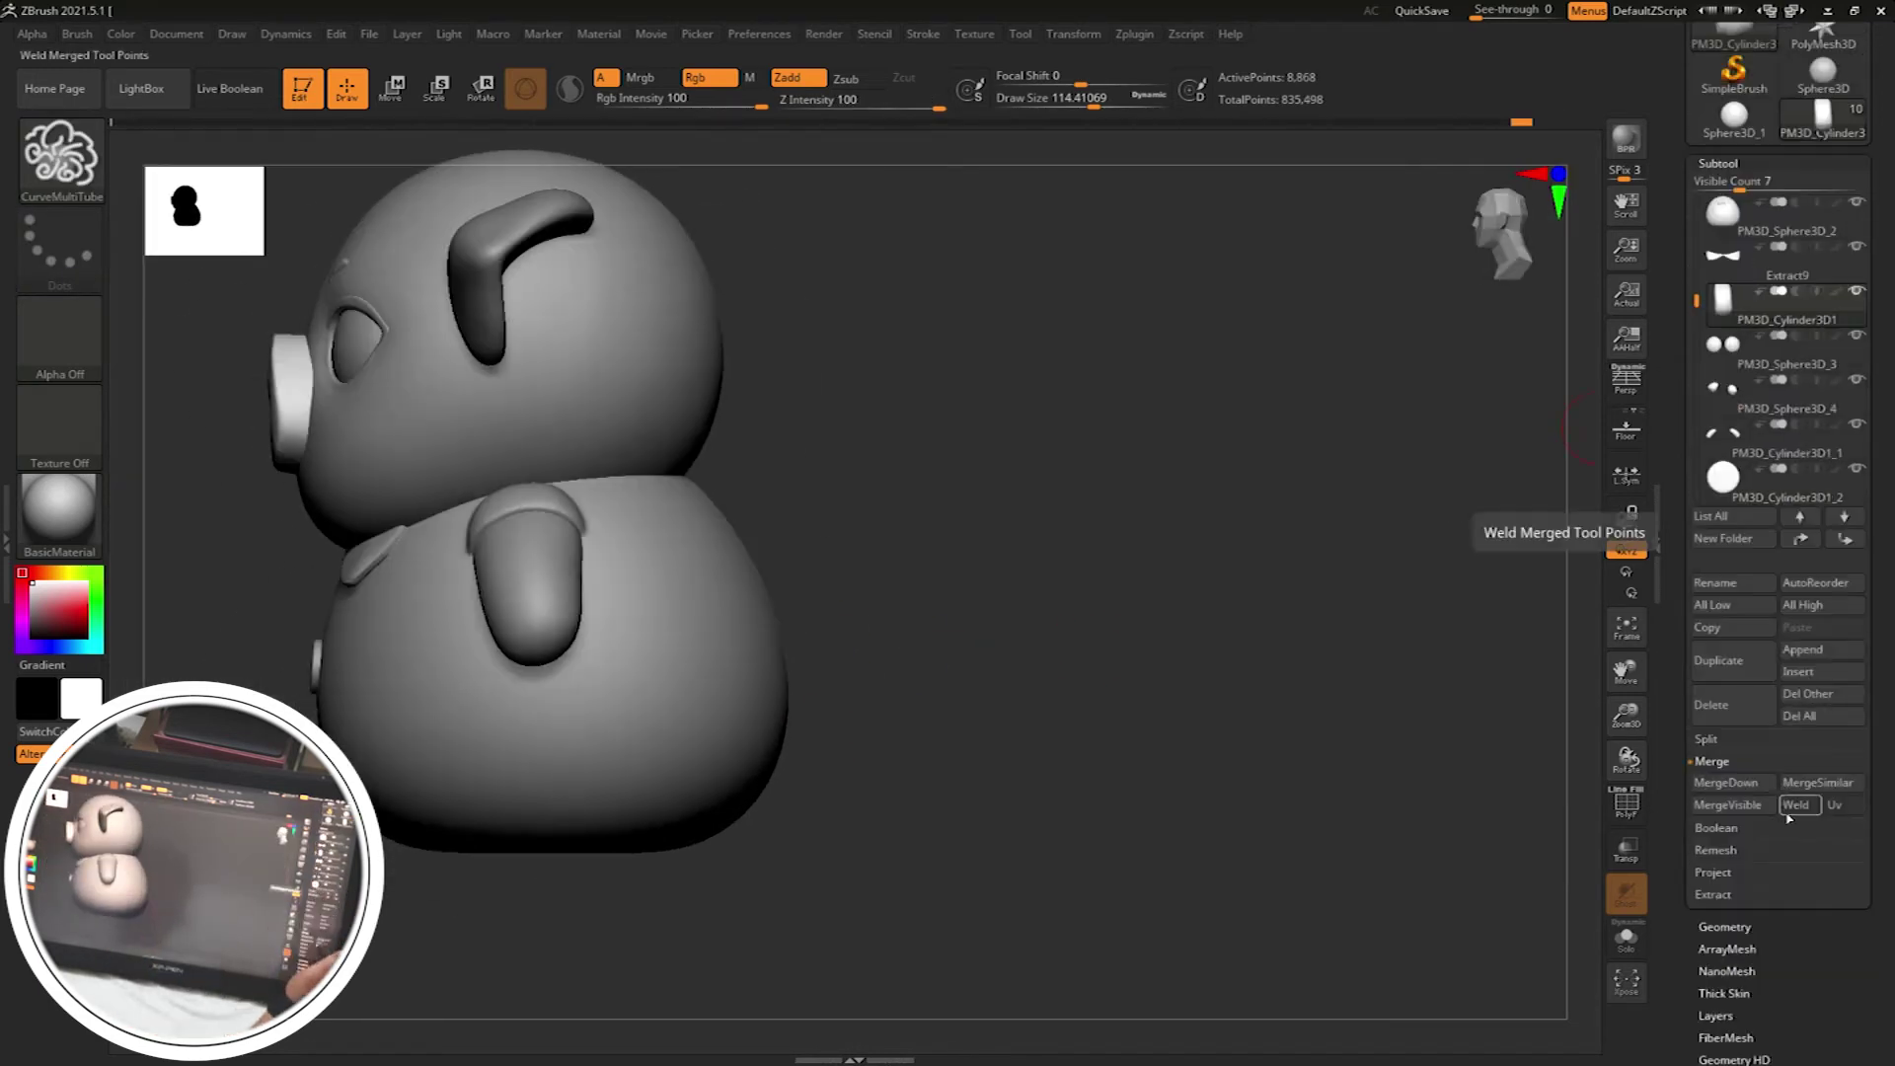
pyautogui.click(1802, 649)
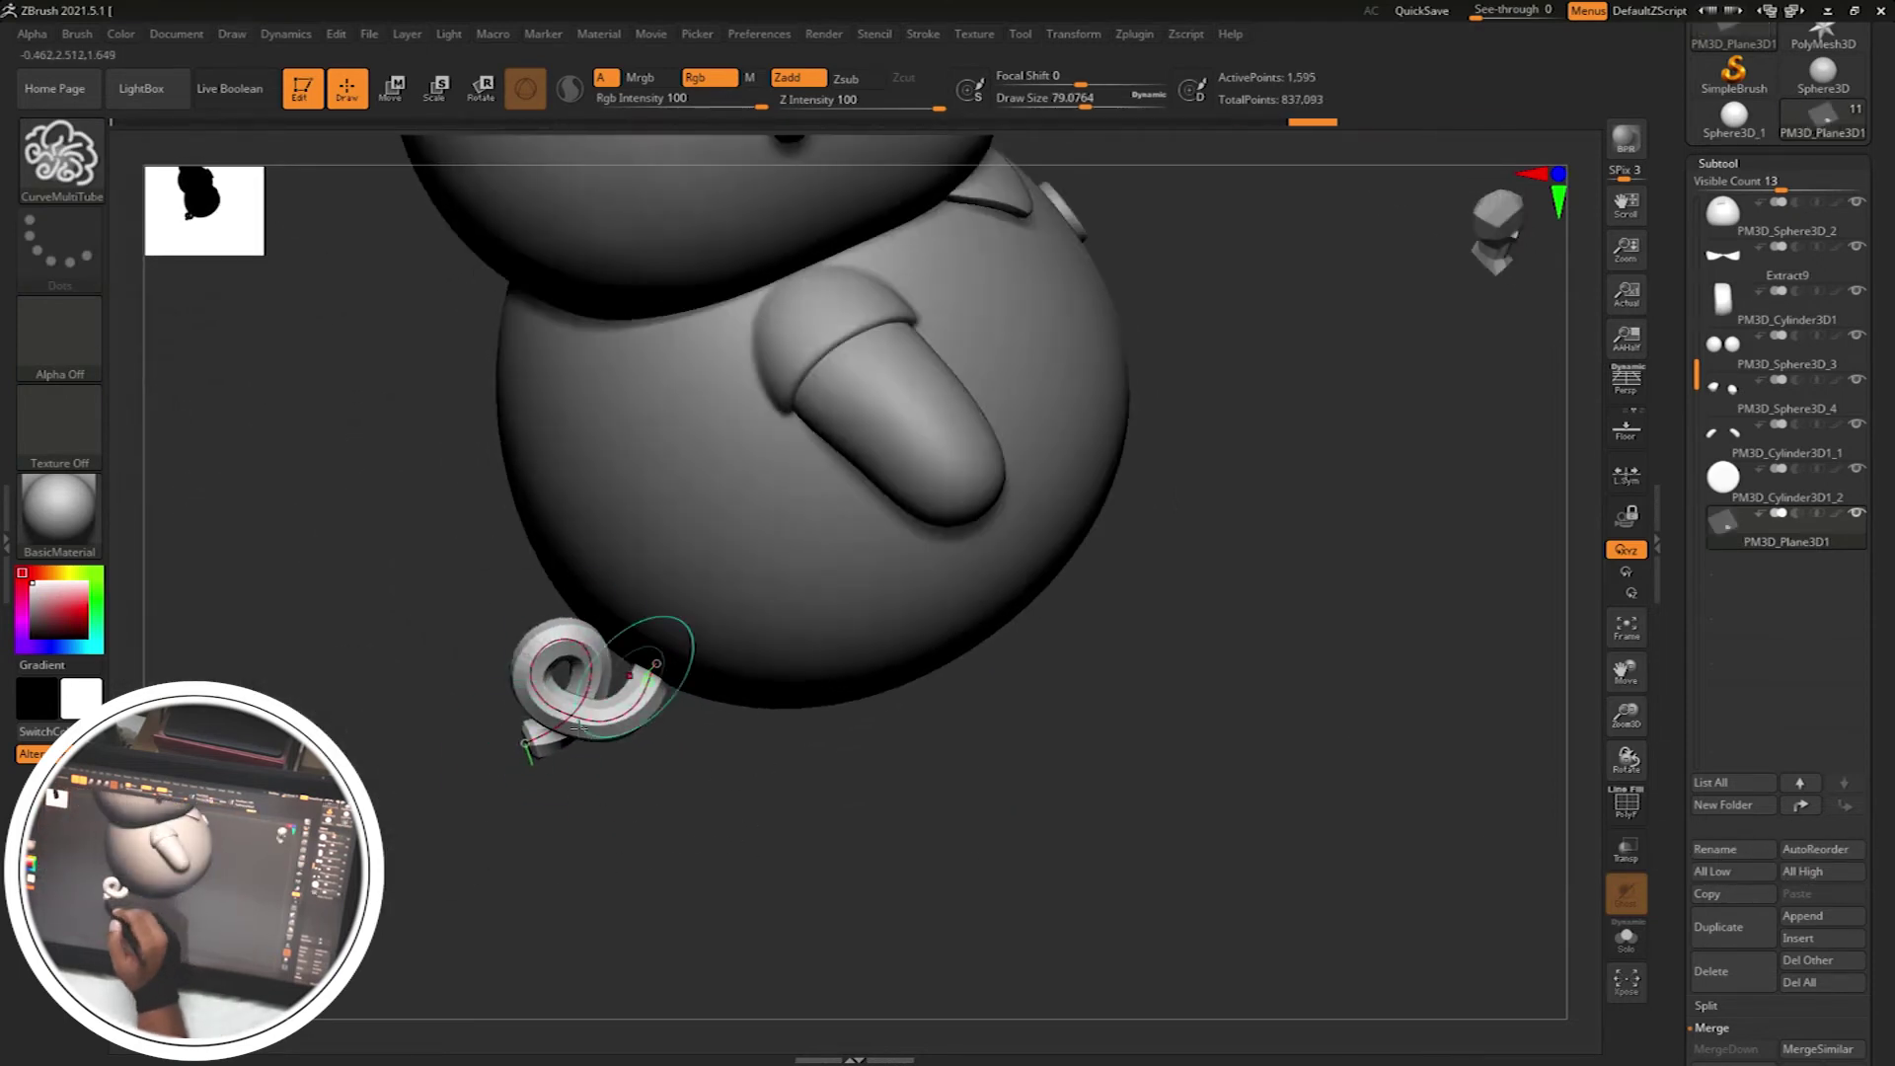
# Adjust the curly tail's curve at the lower back of the body and separate the tube from the plane with Split To Similar Parts
pyautogui.moveTo(579, 728)
pyautogui.mouseDown()
pyautogui.moveTo(626, 816)
pyautogui.moveTo(562, 833)
pyautogui.moveTo(549, 712)
pyautogui.mouseUp()
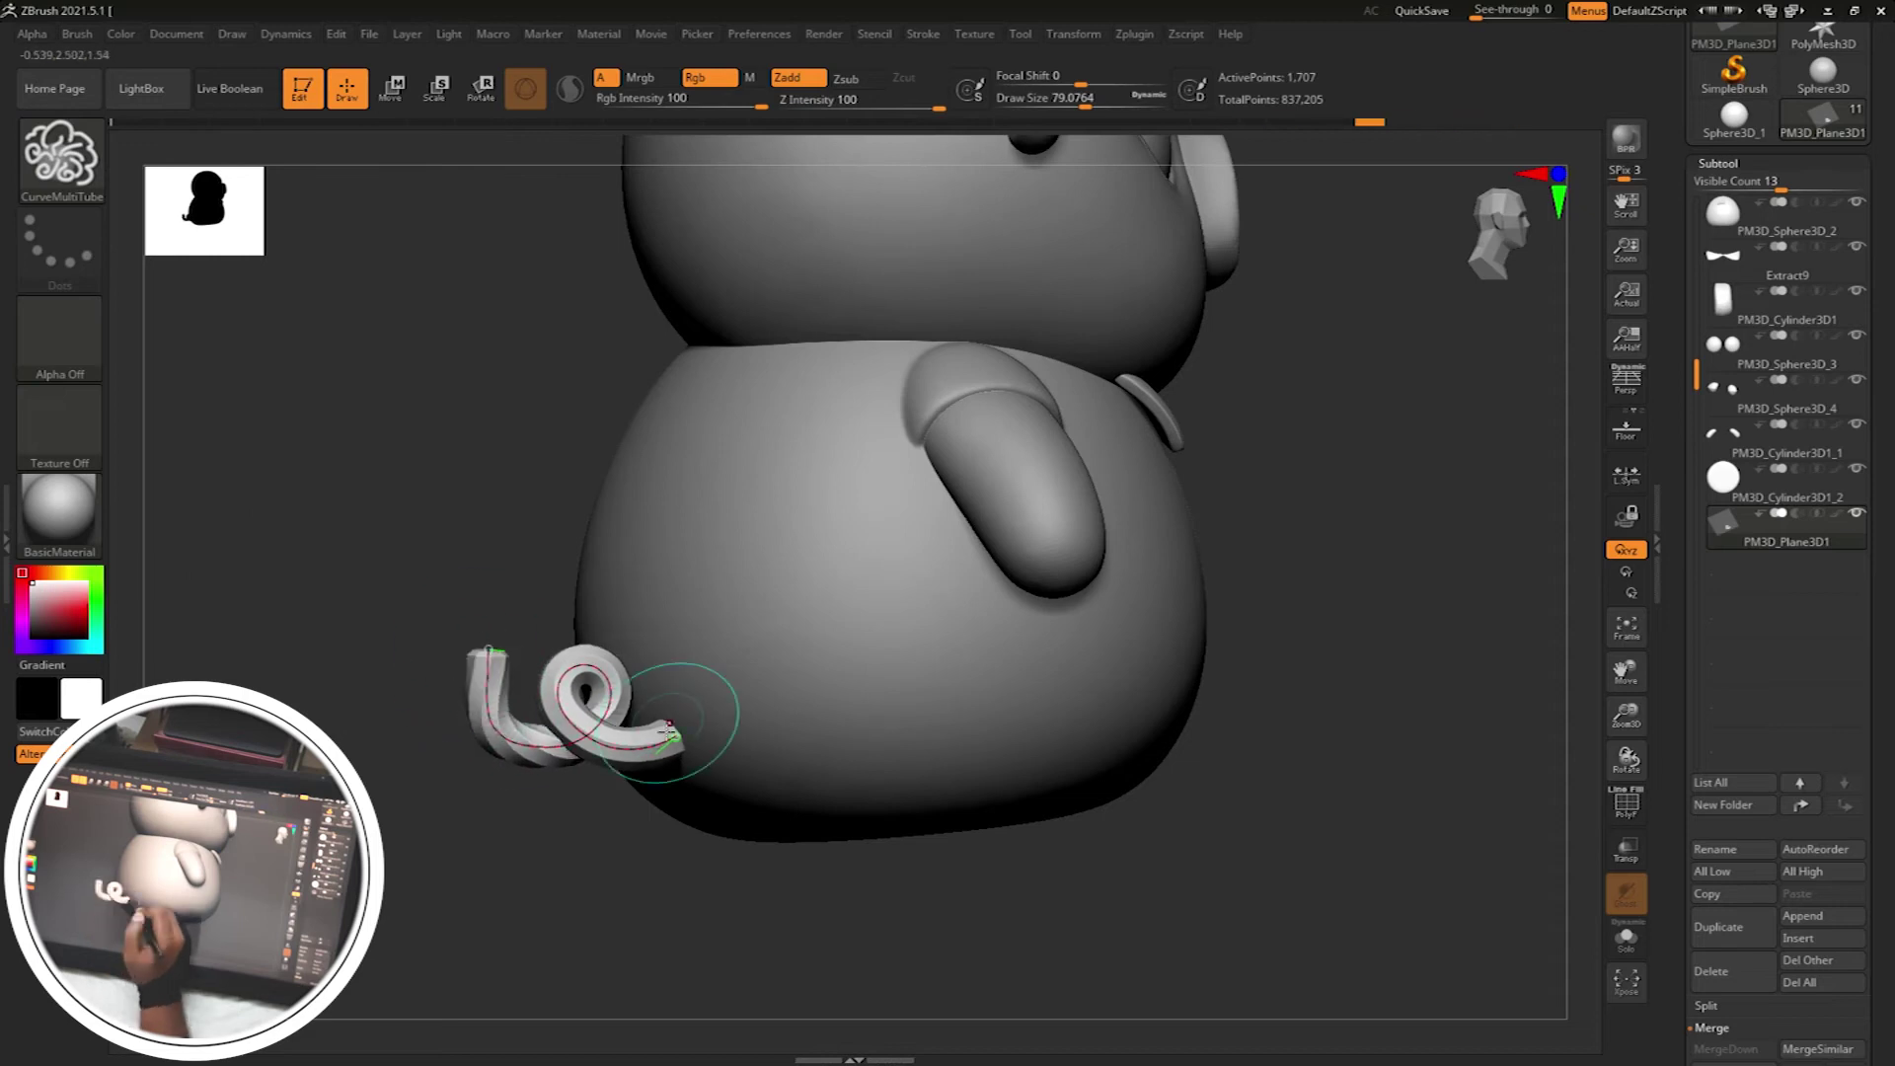
pyautogui.moveTo(671, 735); pyautogui.dragTo(715, 728)
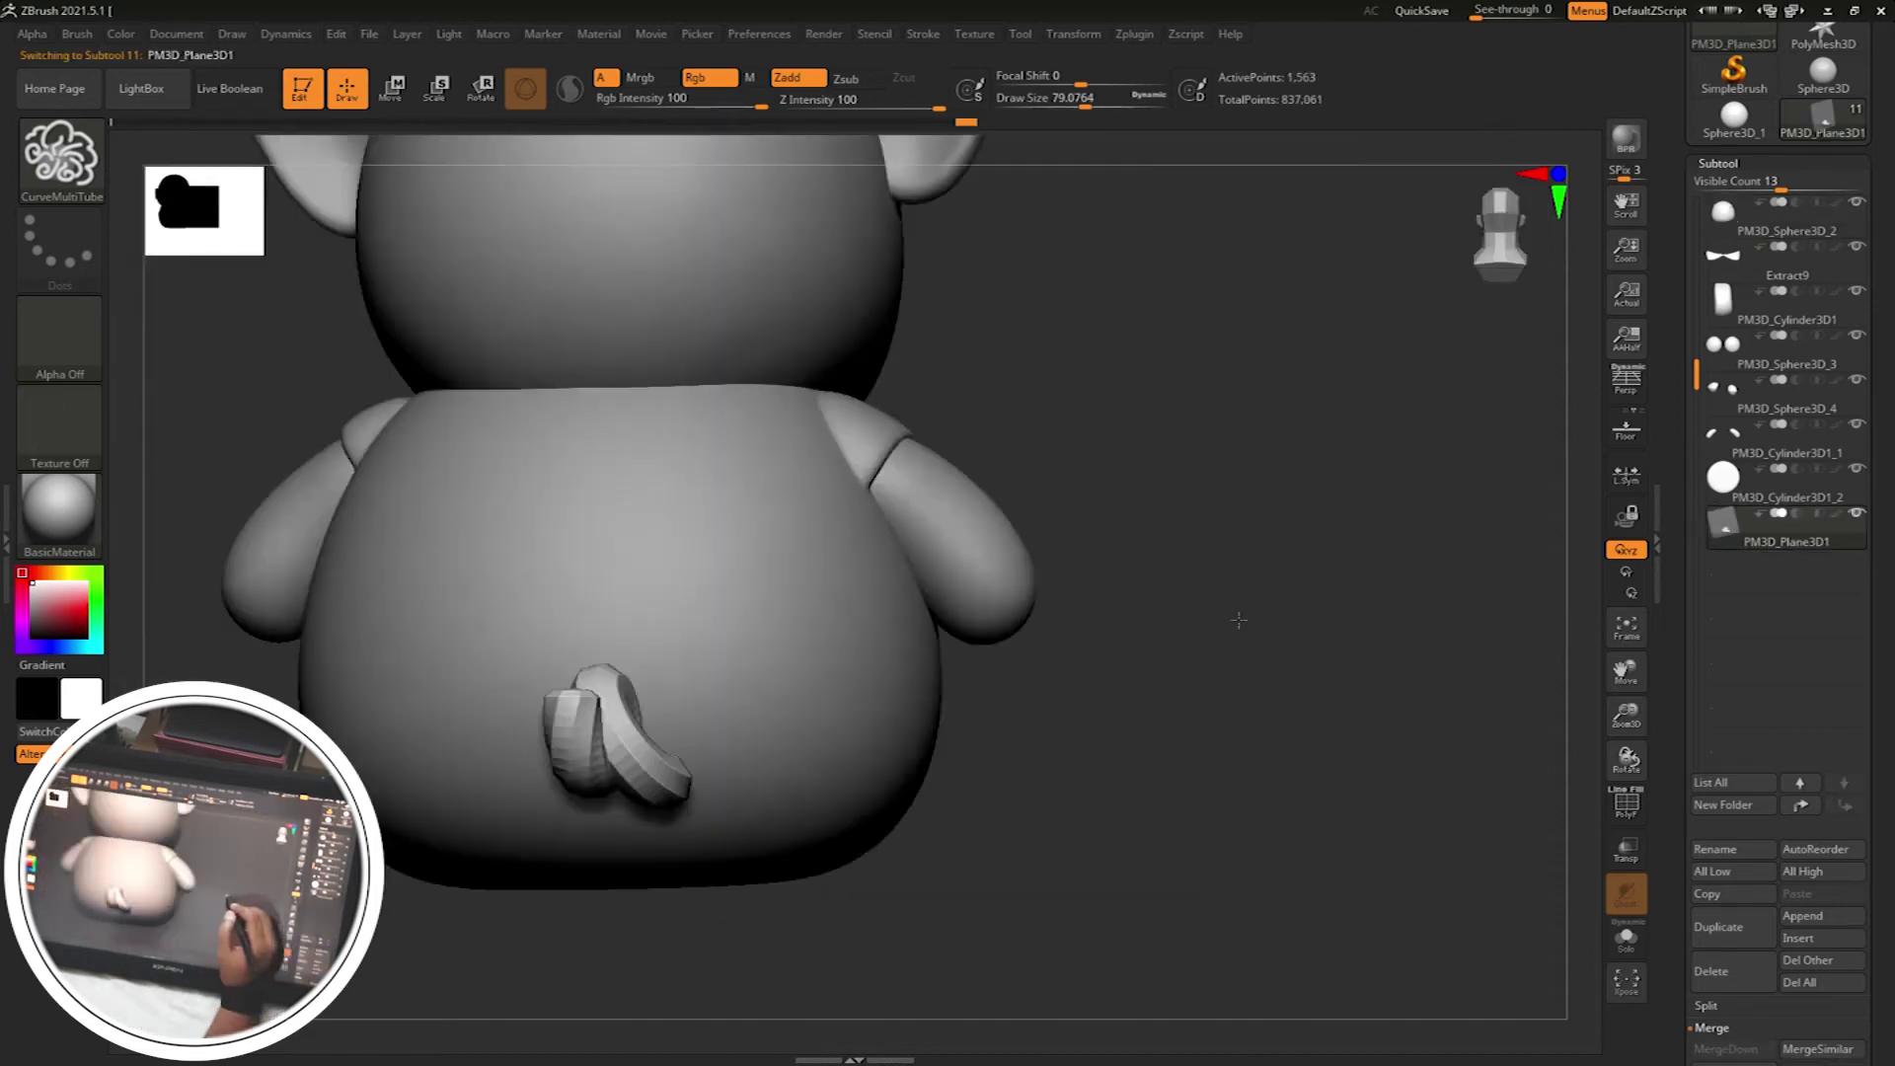
pyautogui.click(1705, 1005)
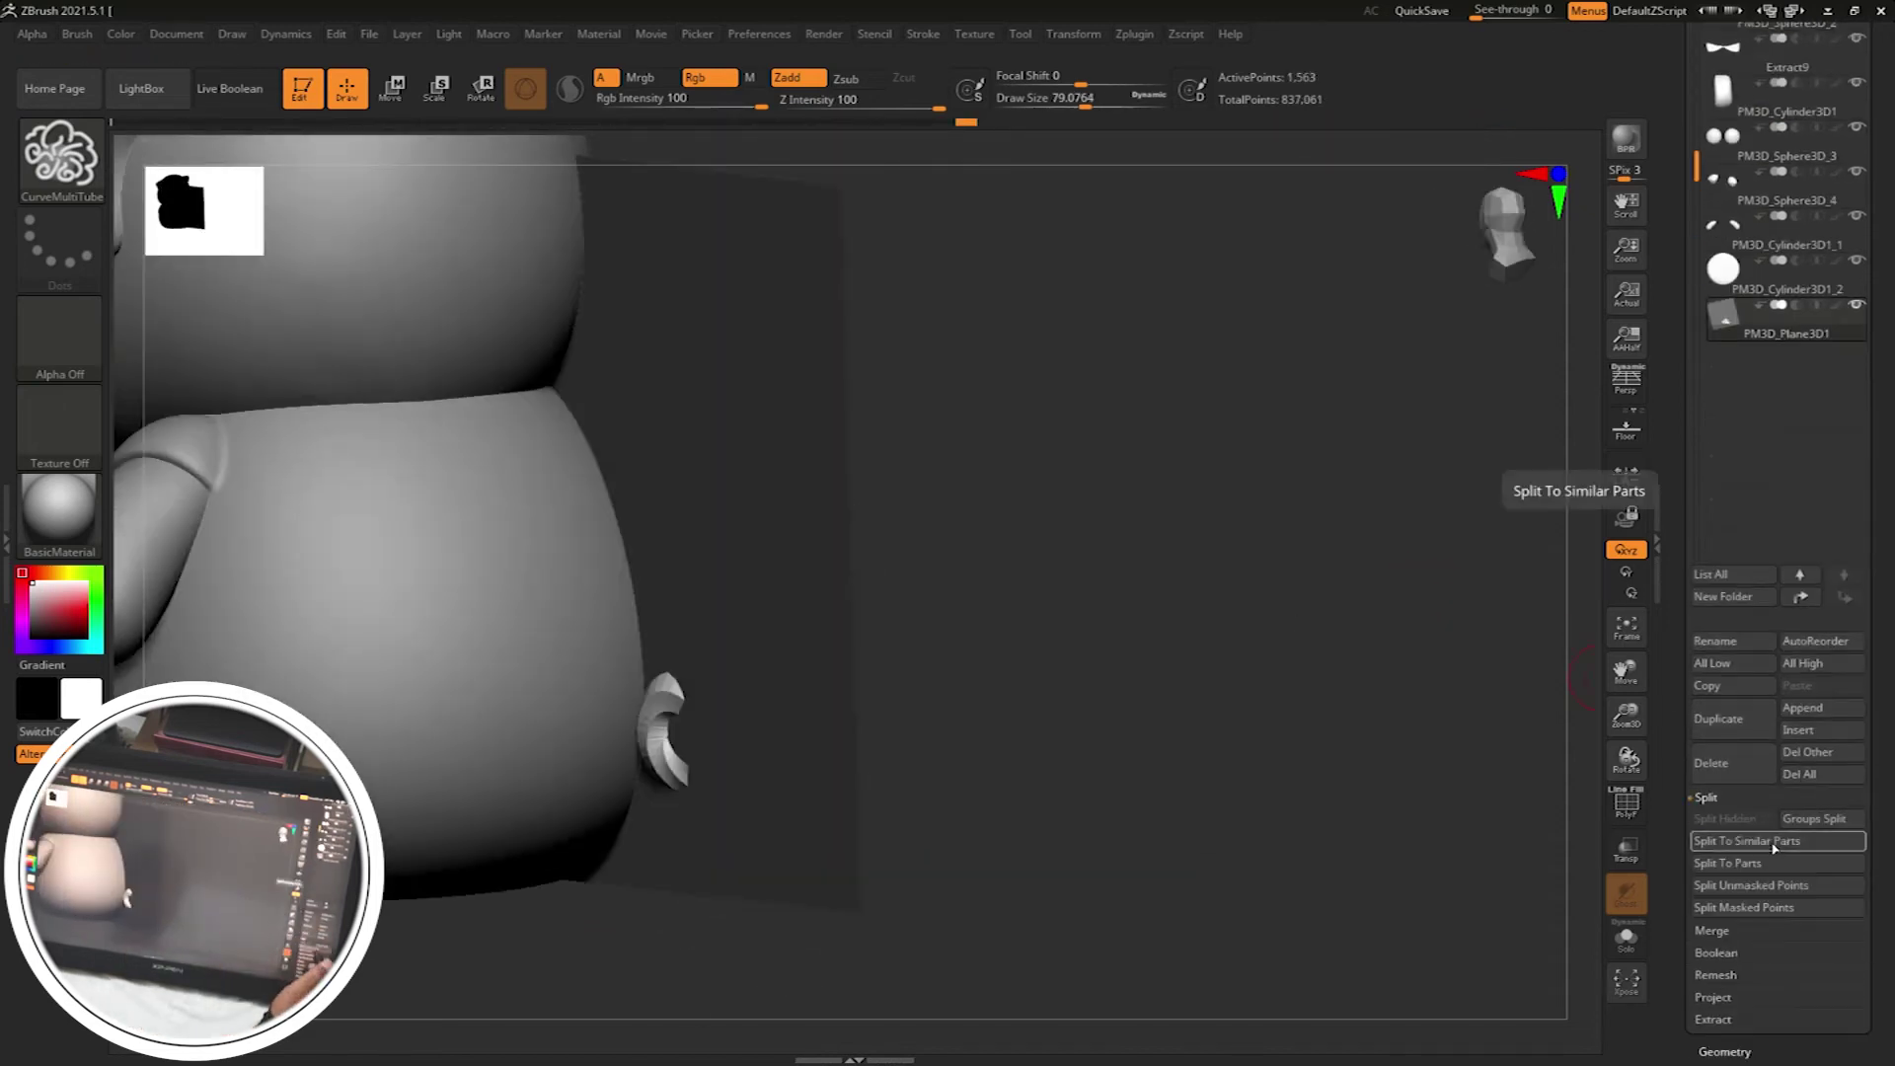
pyautogui.click(1773, 841)
# Move the separated tail against the lower back of the body and adjust its curl with Move Topological
pyautogui.press('w')
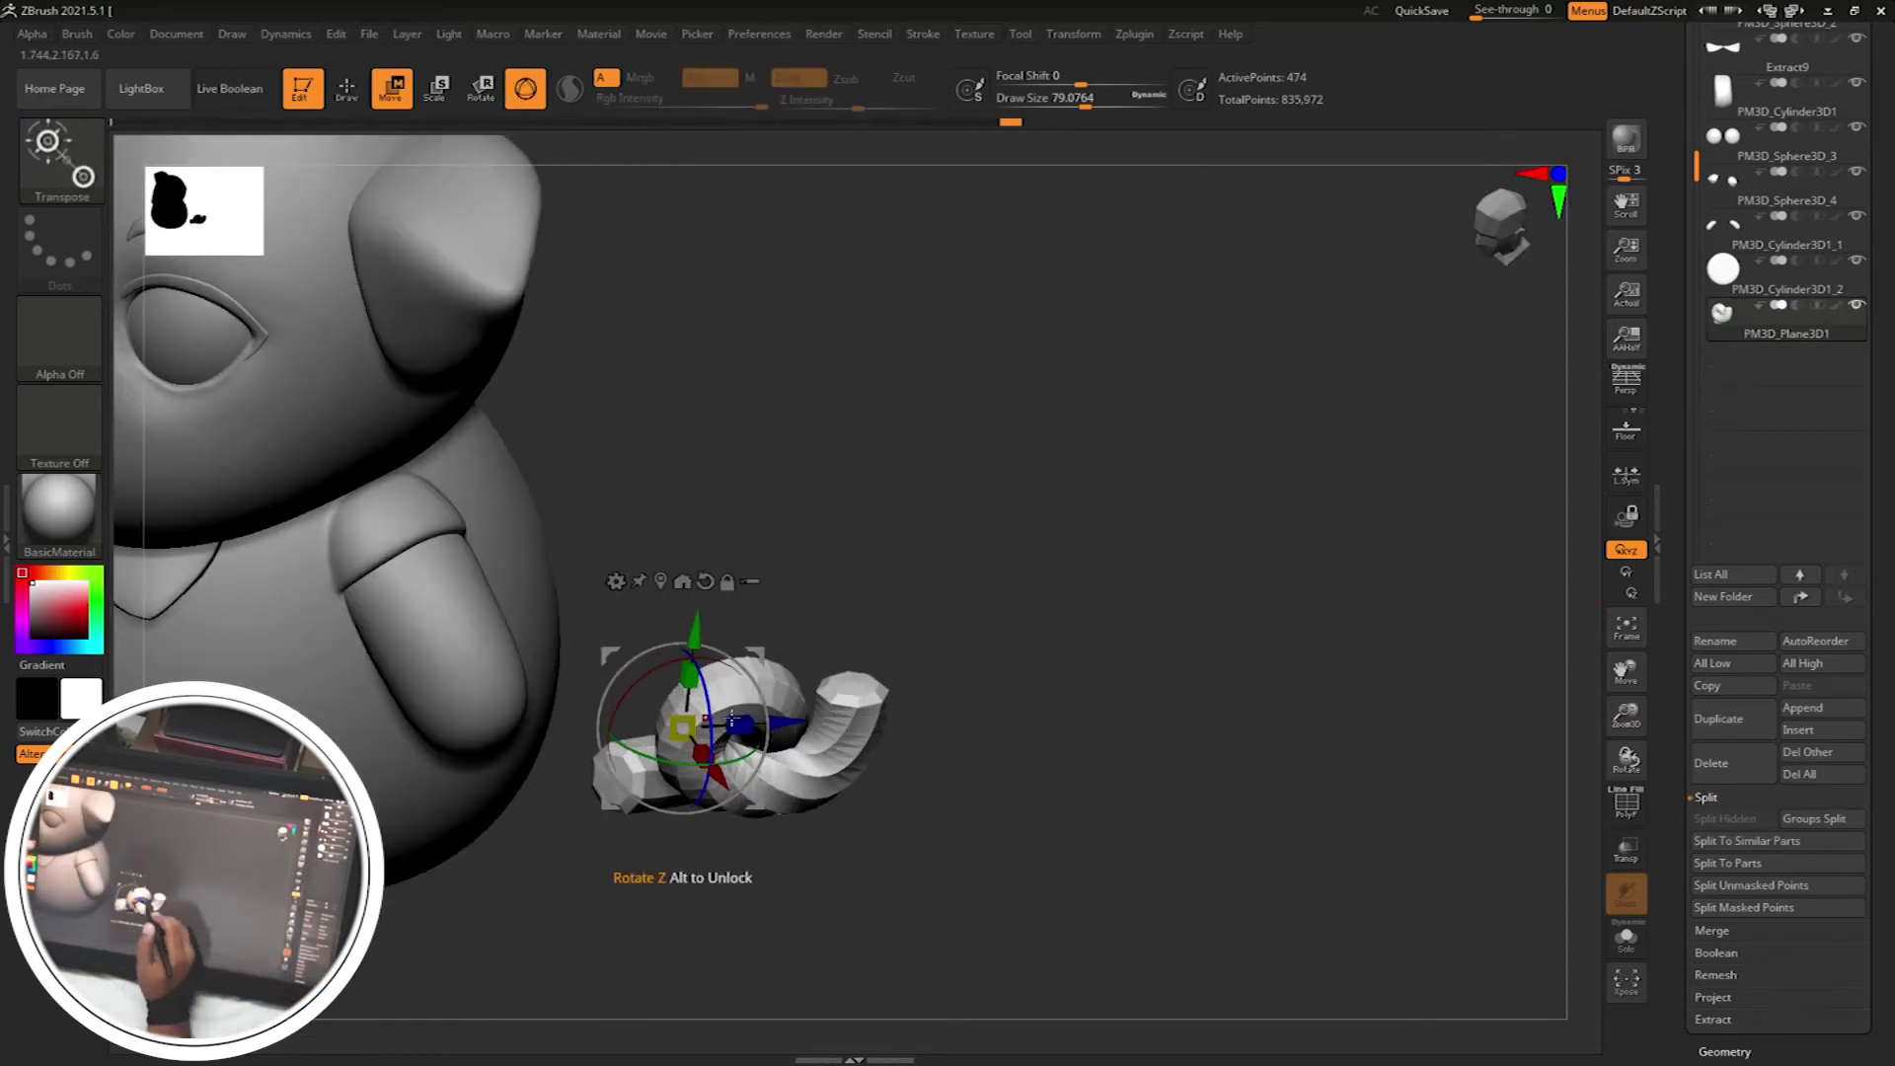
pyautogui.moveTo(731, 715); pyautogui.dragTo(622, 688)
pyautogui.press('b')
pyautogui.press('m')
pyautogui.press('t')
pyautogui.moveTo(750, 593); pyautogui.dragTo(829, 622)
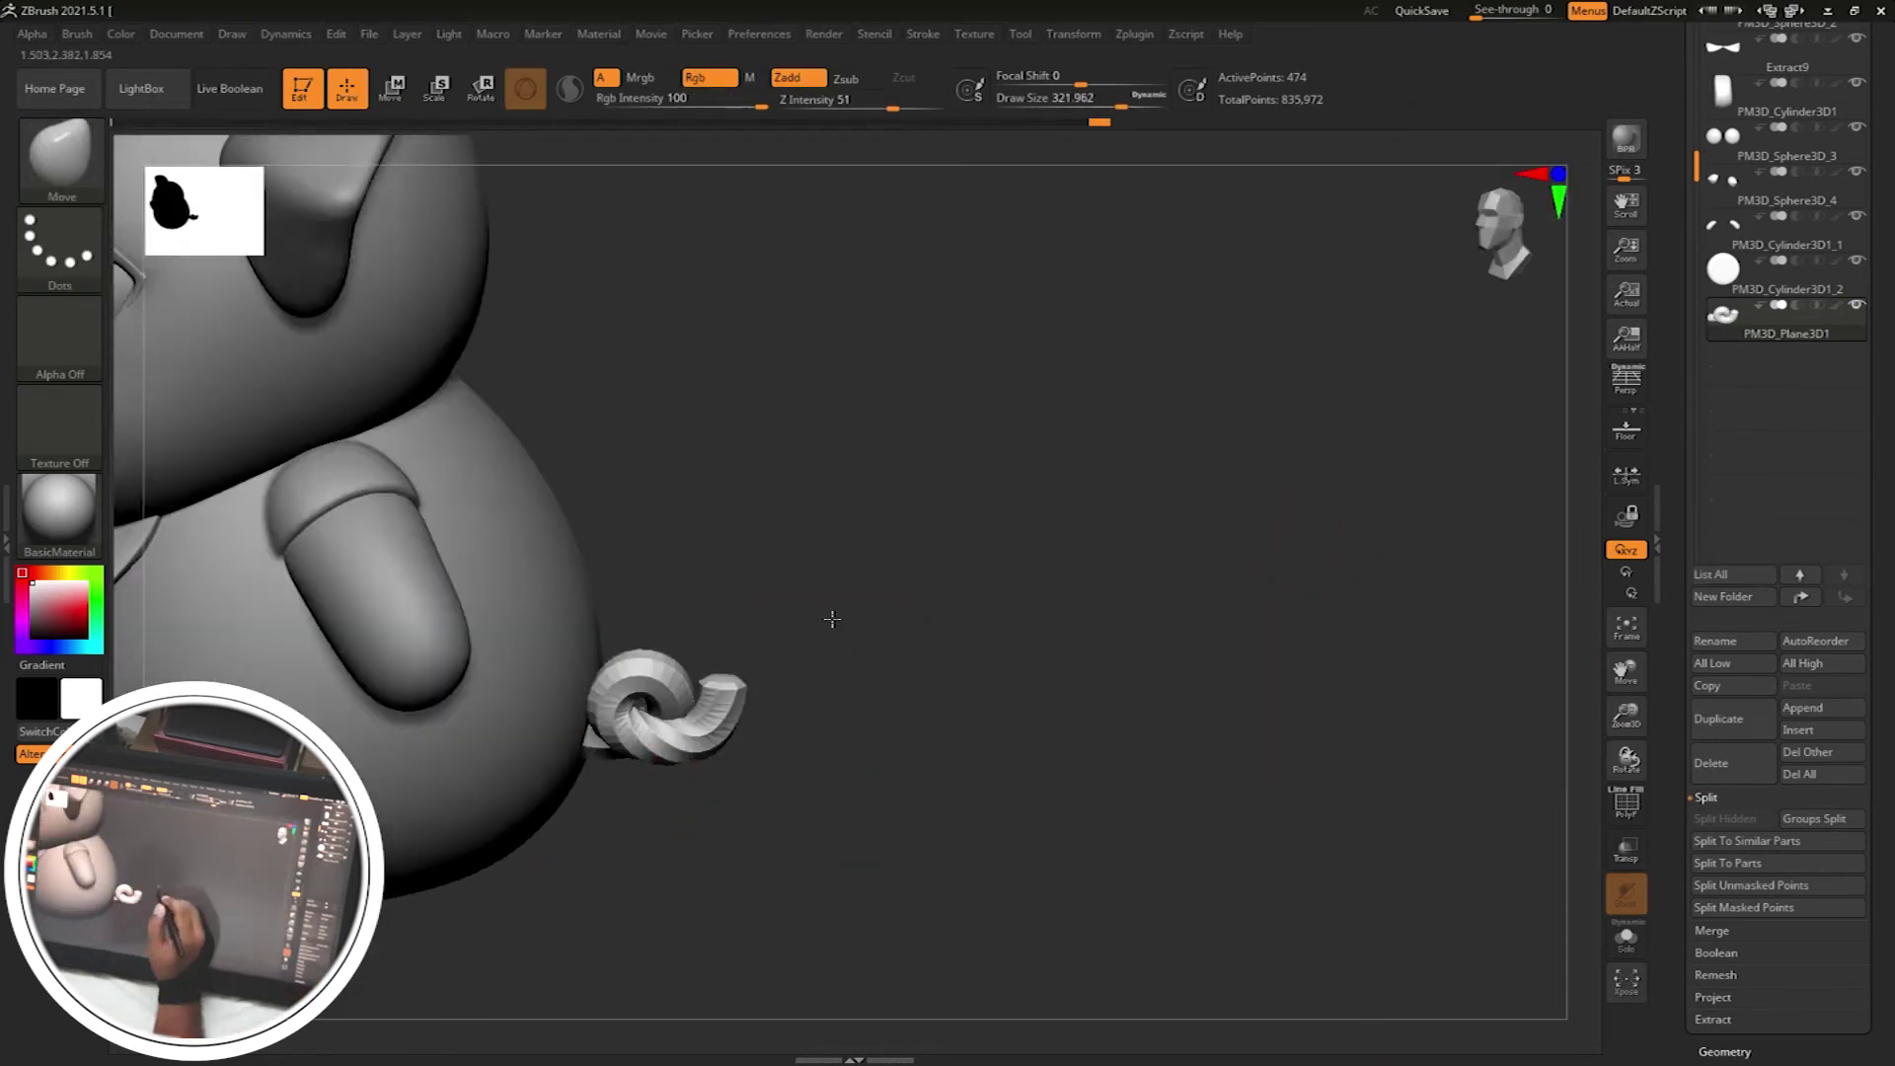
# Taper the tail toward its tip and refine its loop with Smooth and Move Topological
pyautogui.press('s')
pyautogui.keyDown('shift'); pyautogui.moveTo(808, 698); pyautogui.dragTo(1155, 592); pyautogui.keyUp('shift')
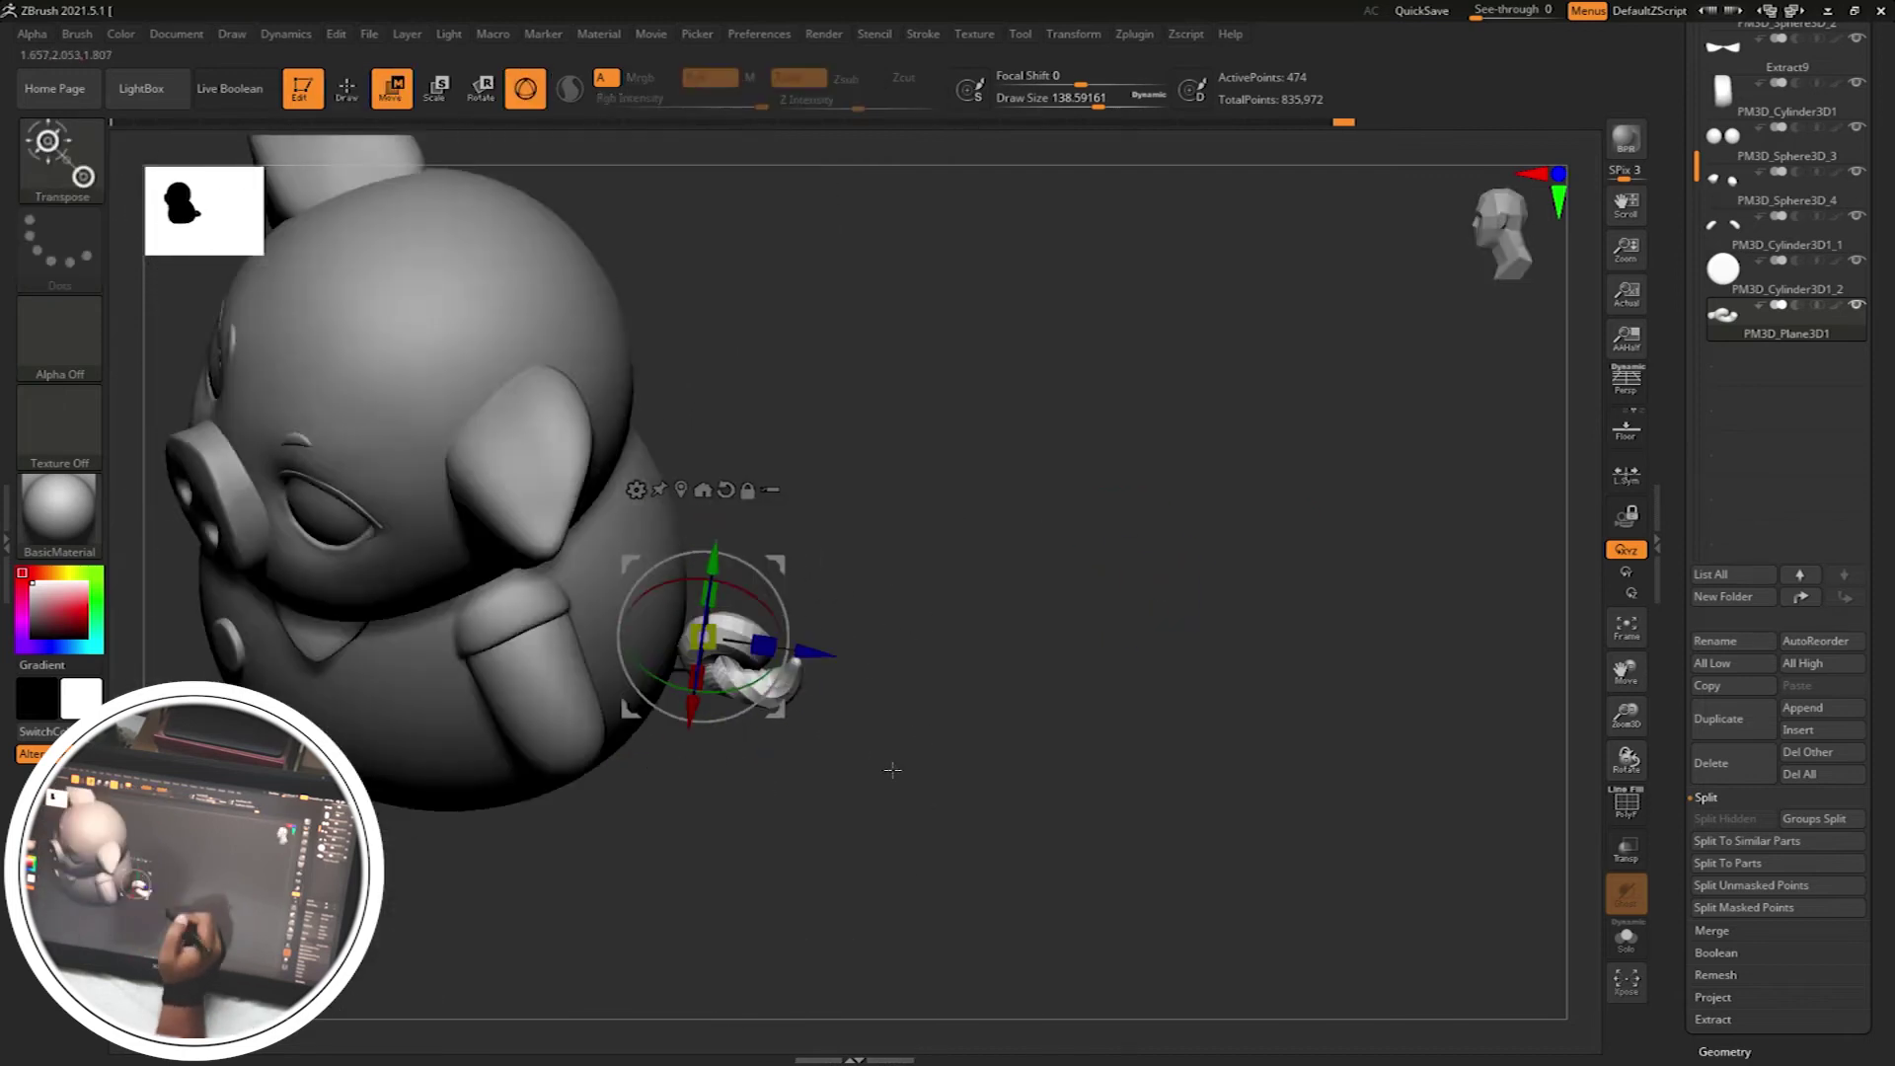
pyautogui.press('b')
pyautogui.press('m')
pyautogui.press('t')
pyautogui.moveTo(1057, 751); pyautogui.dragTo(581, 573)
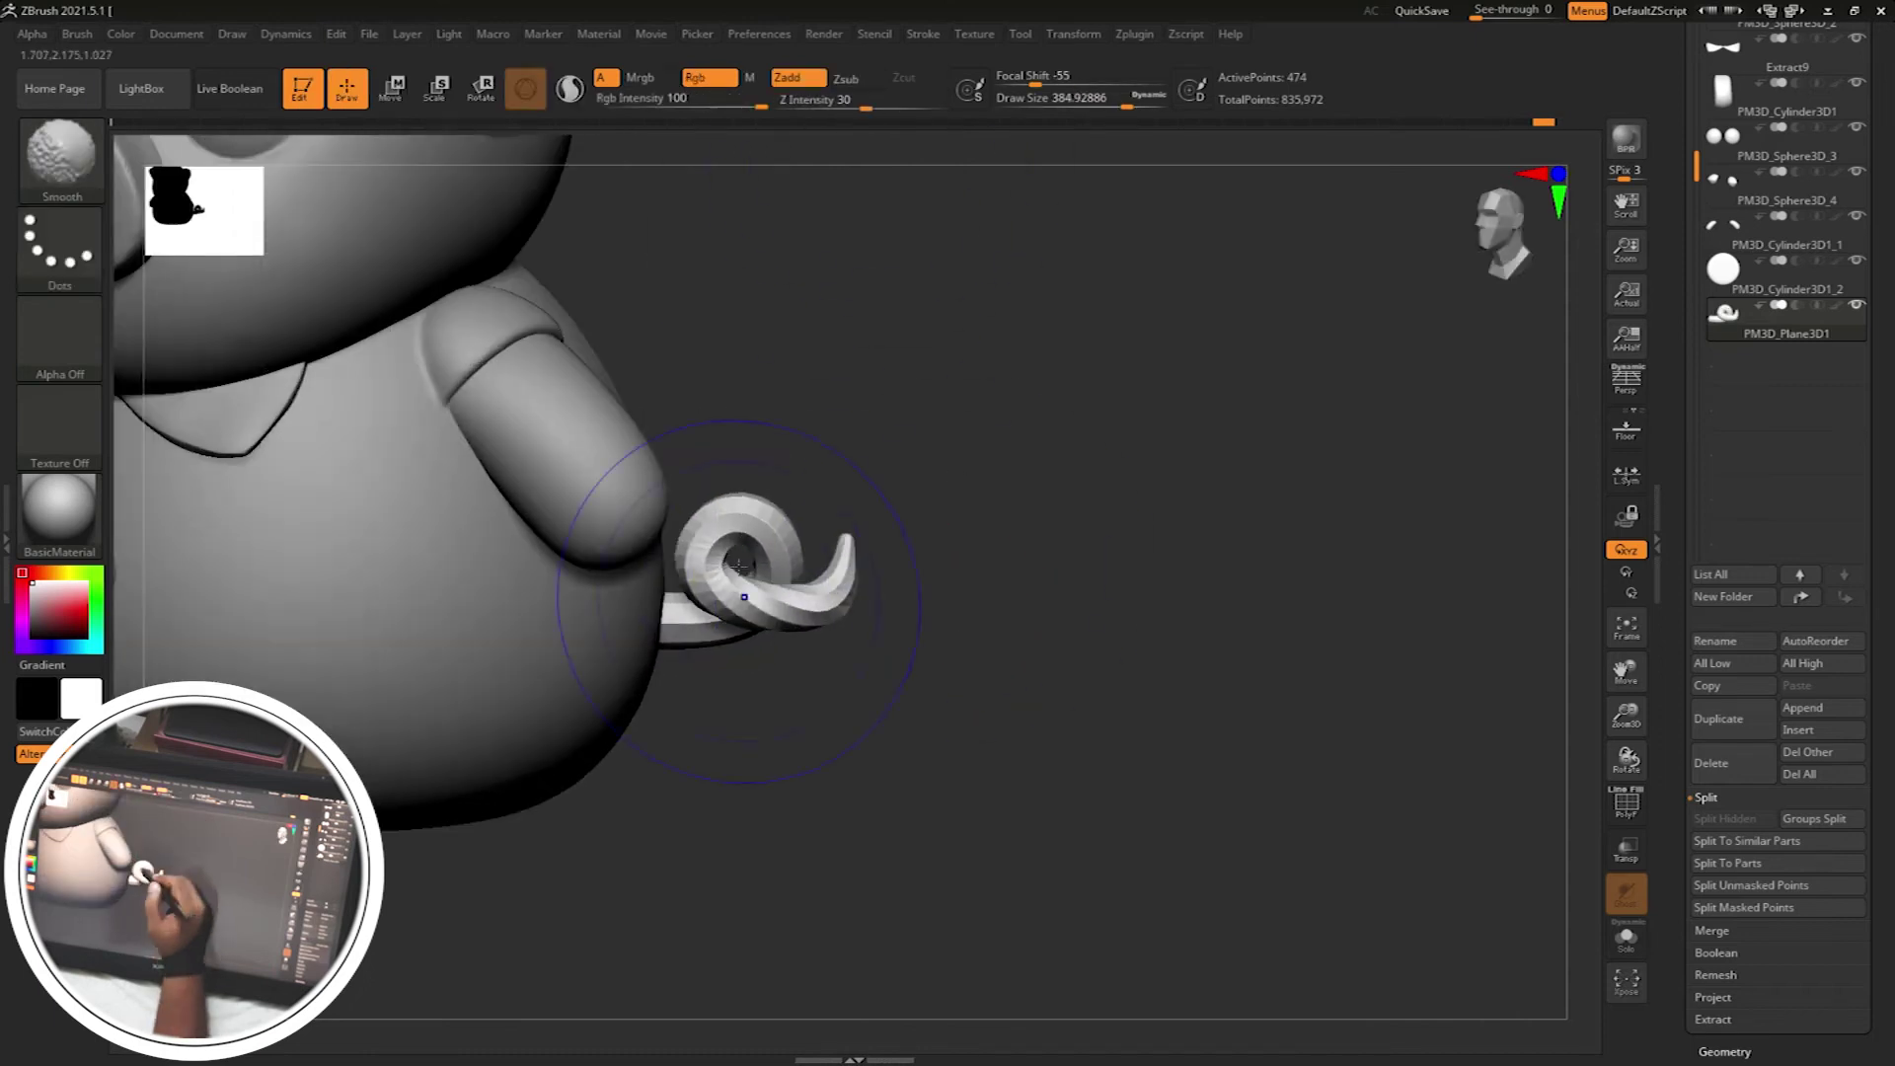
# Subdivide the tail mesh three times to give it a smooth surface
pyautogui.moveTo(1673, 719); pyautogui.dragTo(1715, 364)
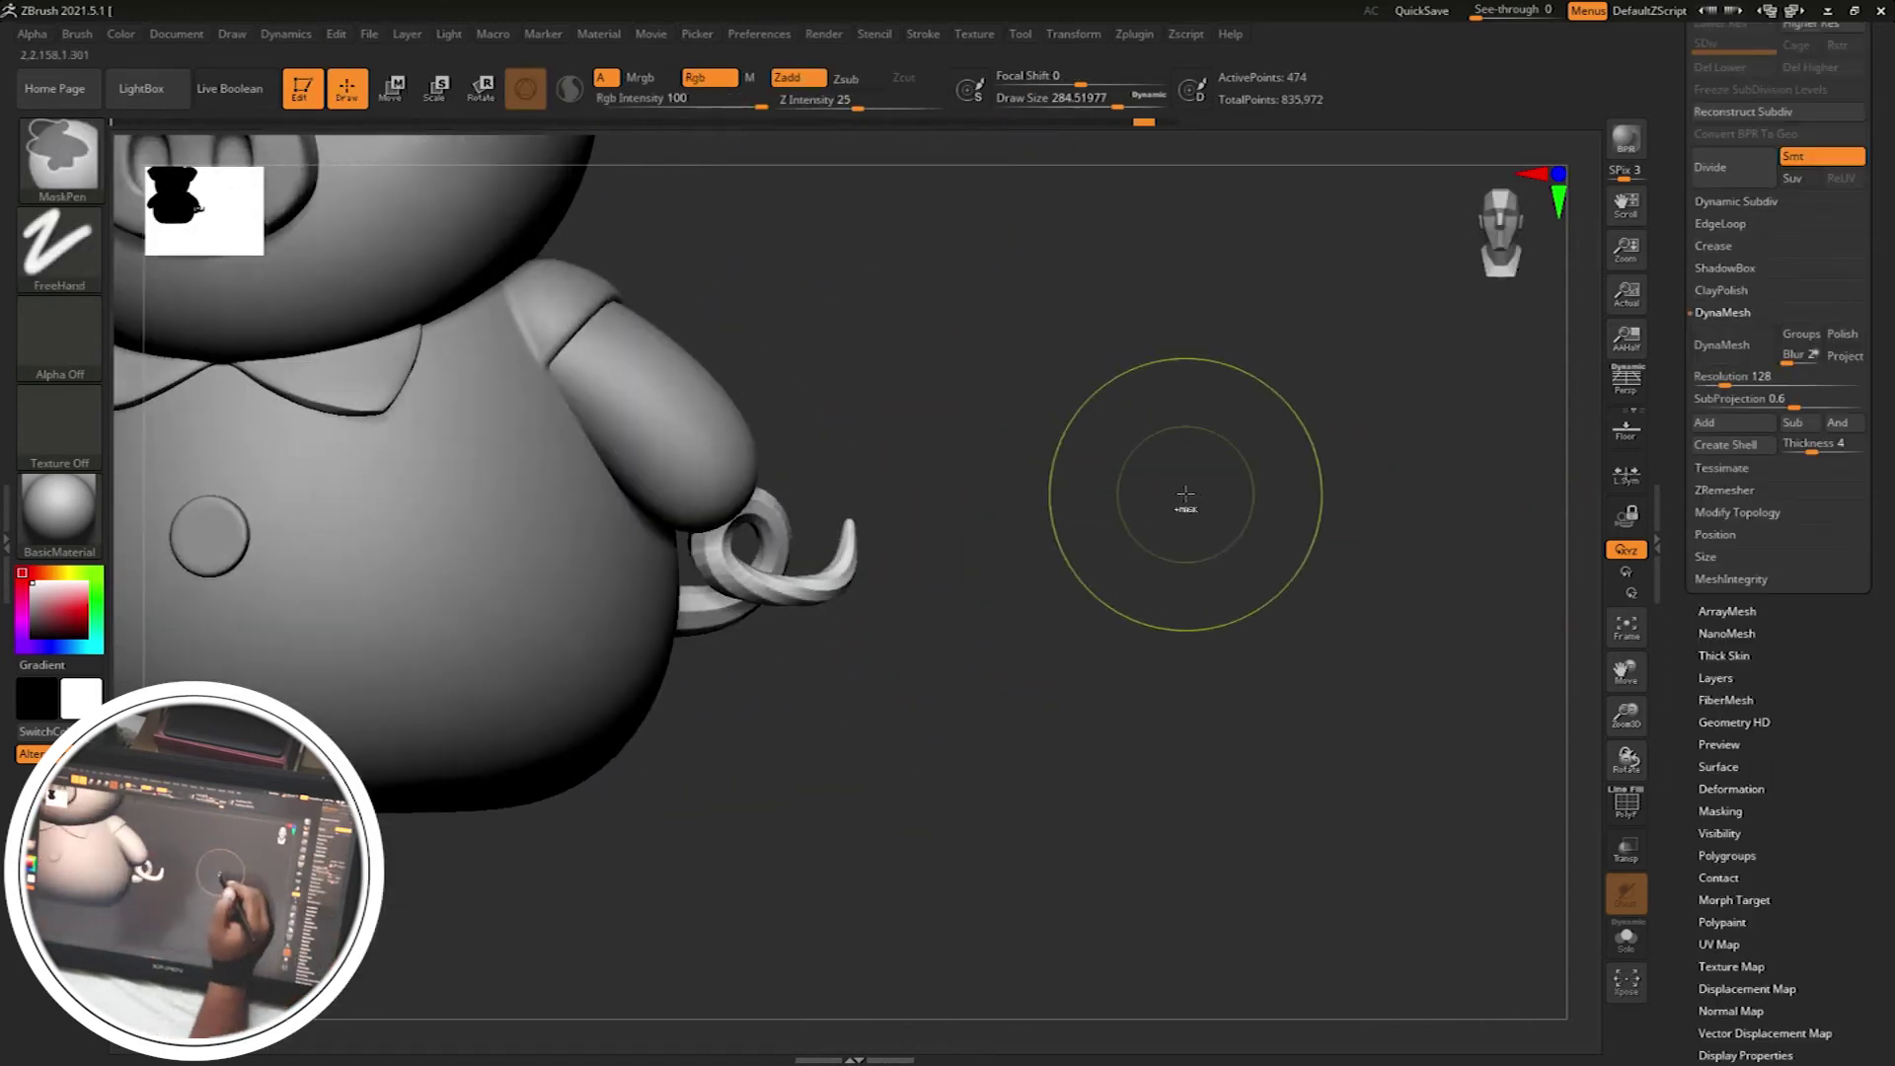
pyautogui.hotkey('ctrl', 'd')
pyautogui.hotkey('ctrl', 'd')
pyautogui.hotkey('ctrl', 'd')
pyautogui.moveTo(1185, 494); pyautogui.dragTo(1194, 495)
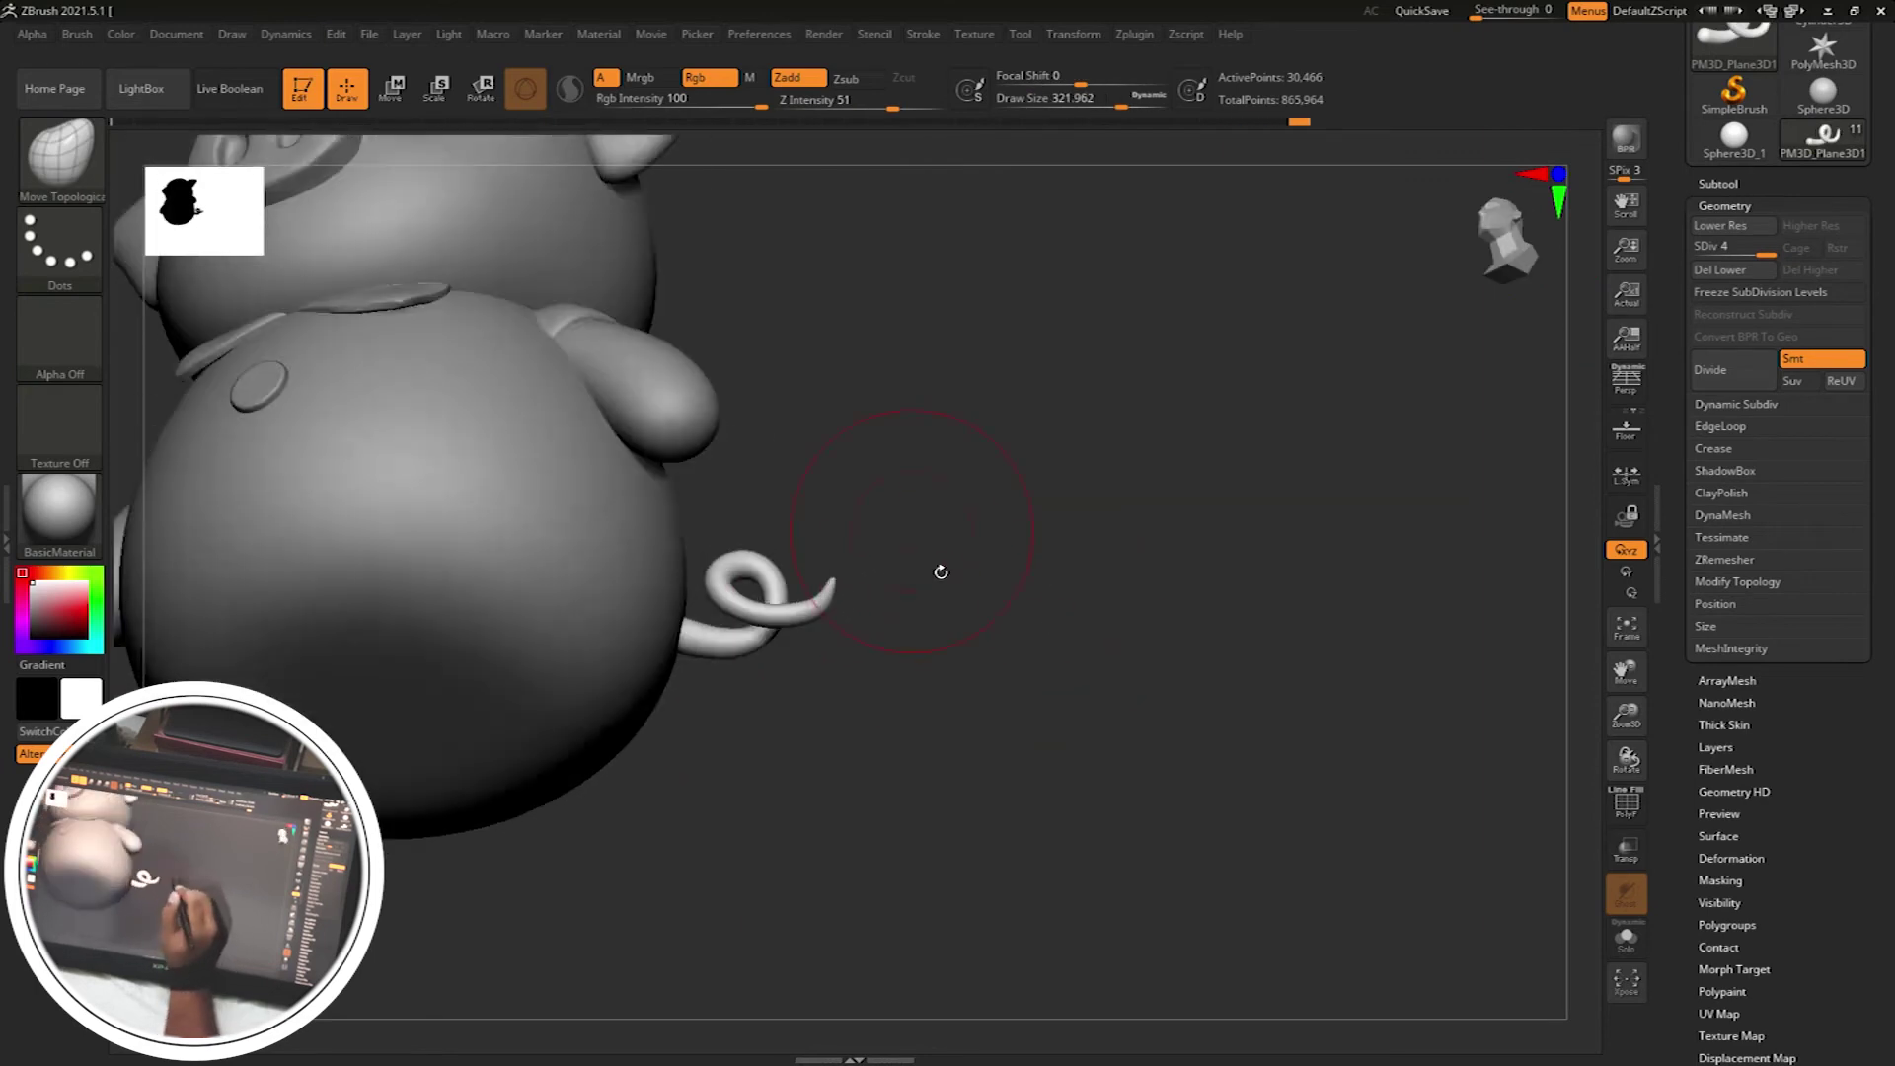
# Reposition the tail beside the body for the front view and refine its curl with Move Topological
pyautogui.keyDown('alt'); pyautogui.moveTo(823, 582); pyautogui.dragTo(920, 564); pyautogui.keyUp('alt')
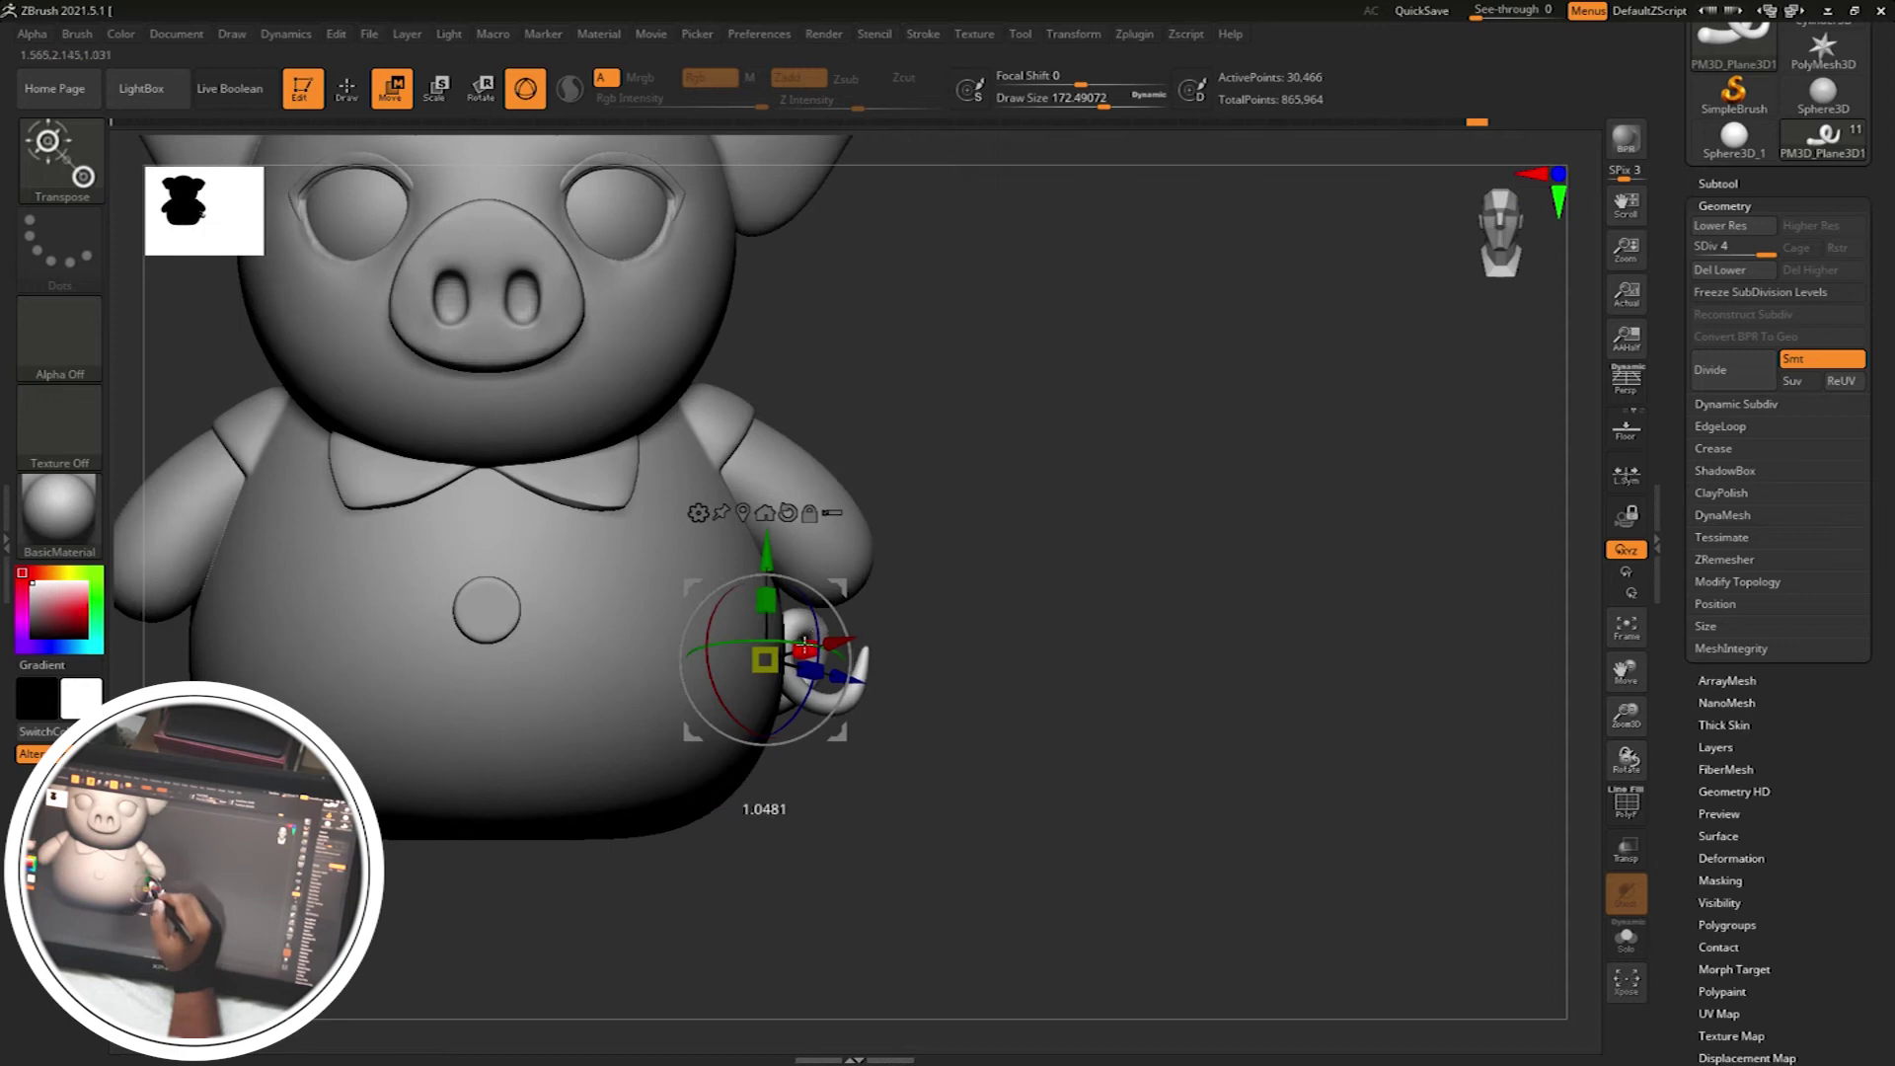
pyautogui.moveTo(888, 710)
pyautogui.mouseDown()
pyautogui.moveTo(770, 691)
pyautogui.moveTo(888, 711)
pyautogui.moveTo(809, 681)
pyautogui.mouseUp()
pyautogui.press('q')
pyautogui.press('b')
pyautogui.press('m')
pyautogui.press('t')
pyautogui.keyDown('alt'); pyautogui.moveTo(987, 750); pyautogui.dragTo(764, 649); pyautogui.keyUp('alt')
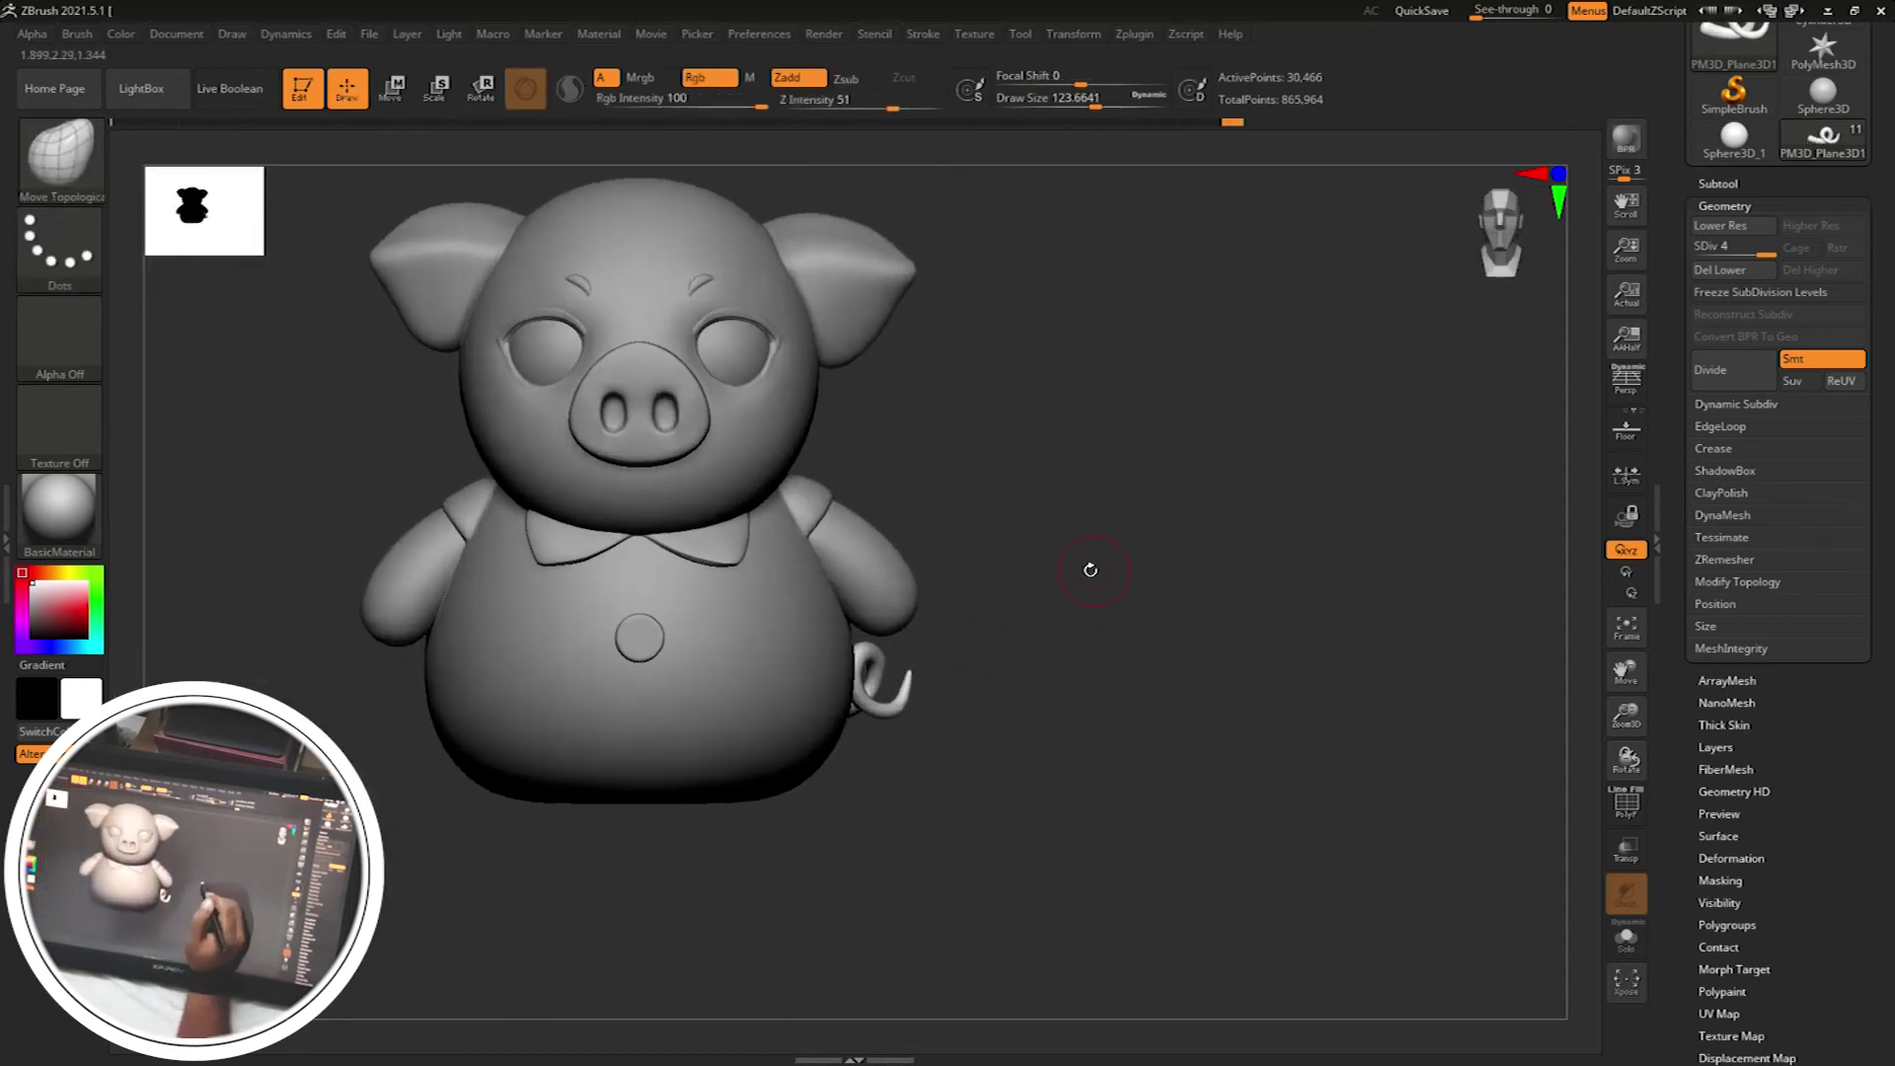
# Color the pig with SkinShade4 and the Paint brush, using pink for the skin, magenta for the snout and dark magenta for the clothing
pyautogui.moveTo(1090, 570); pyautogui.dragTo(513, 602)
pyautogui.keyDown('alt'); pyautogui.click(391, 601); pyautogui.keyUp('alt')
pyautogui.moveTo(391, 601); pyautogui.dragTo(535, 518)
pyautogui.moveTo(656, 422)
pyautogui.mouseDown()
pyautogui.moveTo(340, 733)
pyautogui.moveTo(998, 486)
pyautogui.moveTo(1205, 486)
pyautogui.moveTo(1227, 520)
pyautogui.moveTo(1438, 542)
pyautogui.mouseUp()
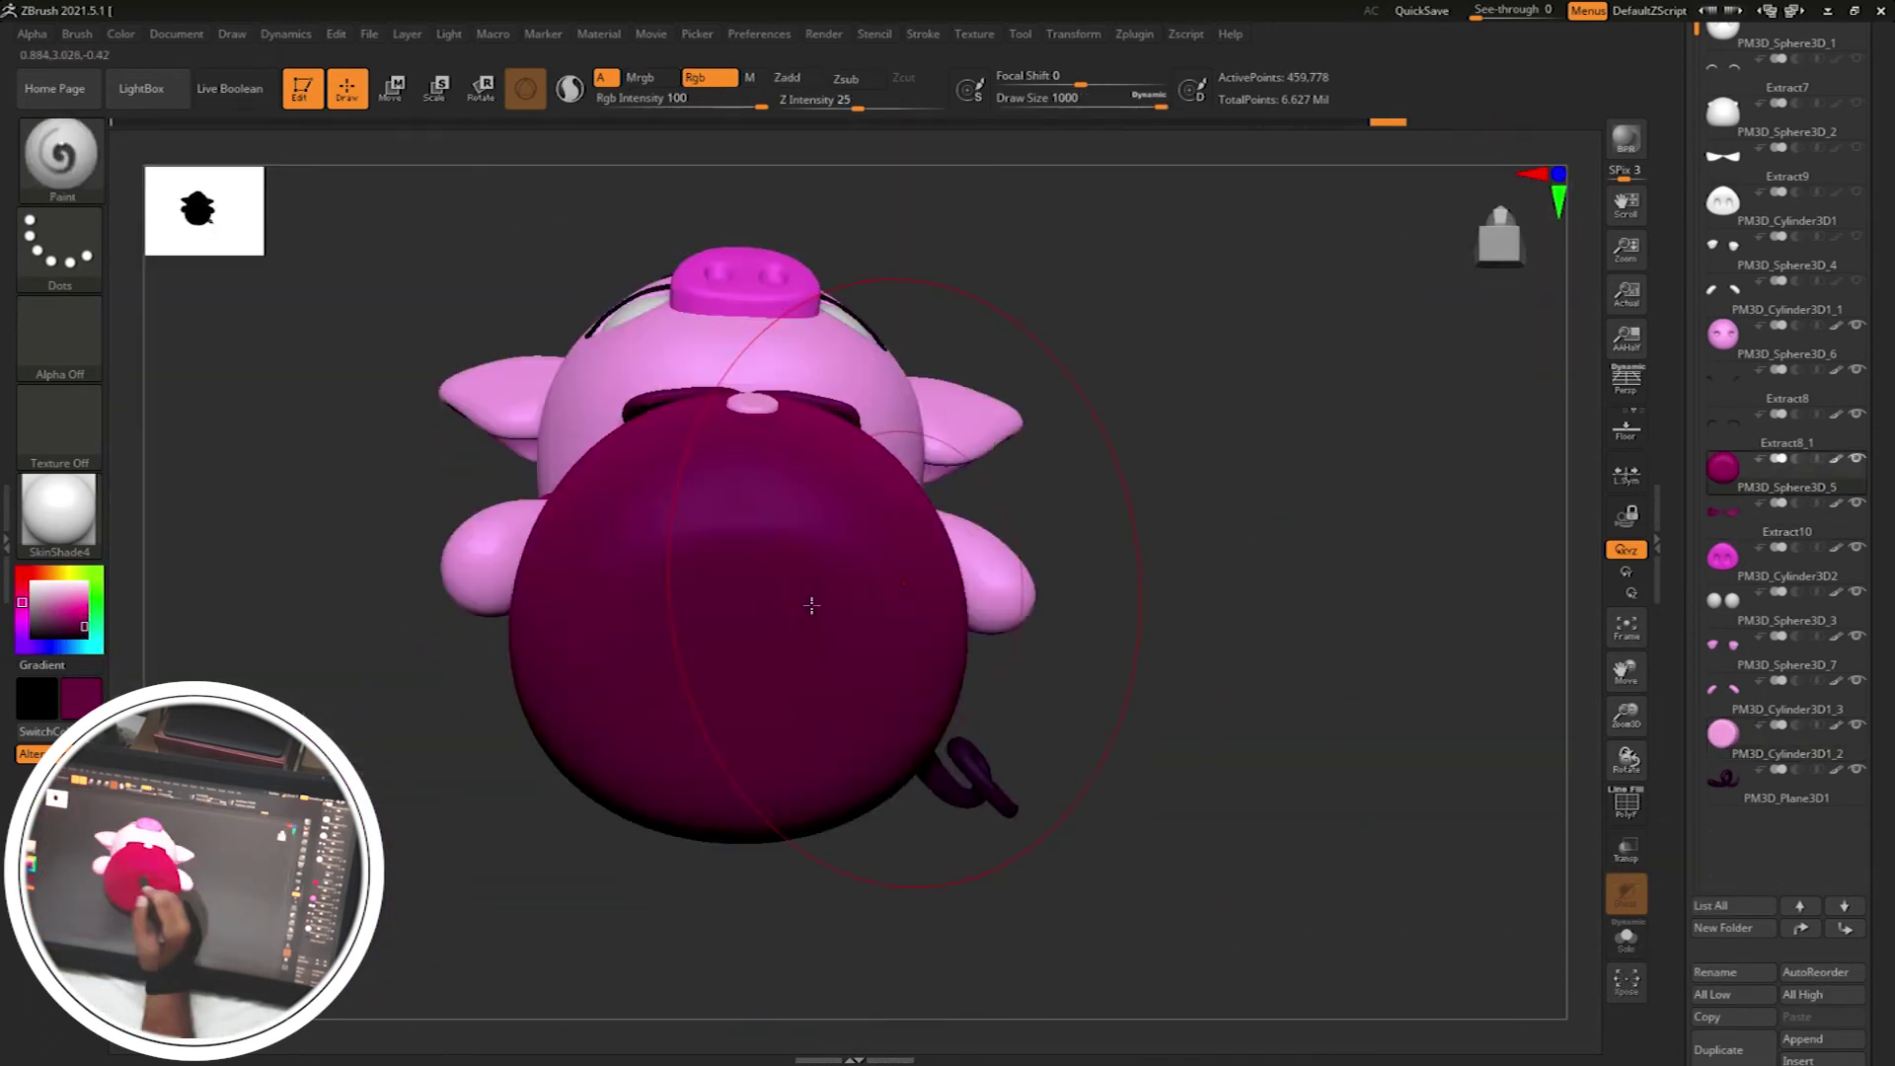
# Paint red blush on the cheeks and magenta shading around the ear bases with the Paint brush
pyautogui.keyDown('alt'); pyautogui.moveTo(1251, 485); pyautogui.dragTo(775, 647); pyautogui.keyUp('alt')
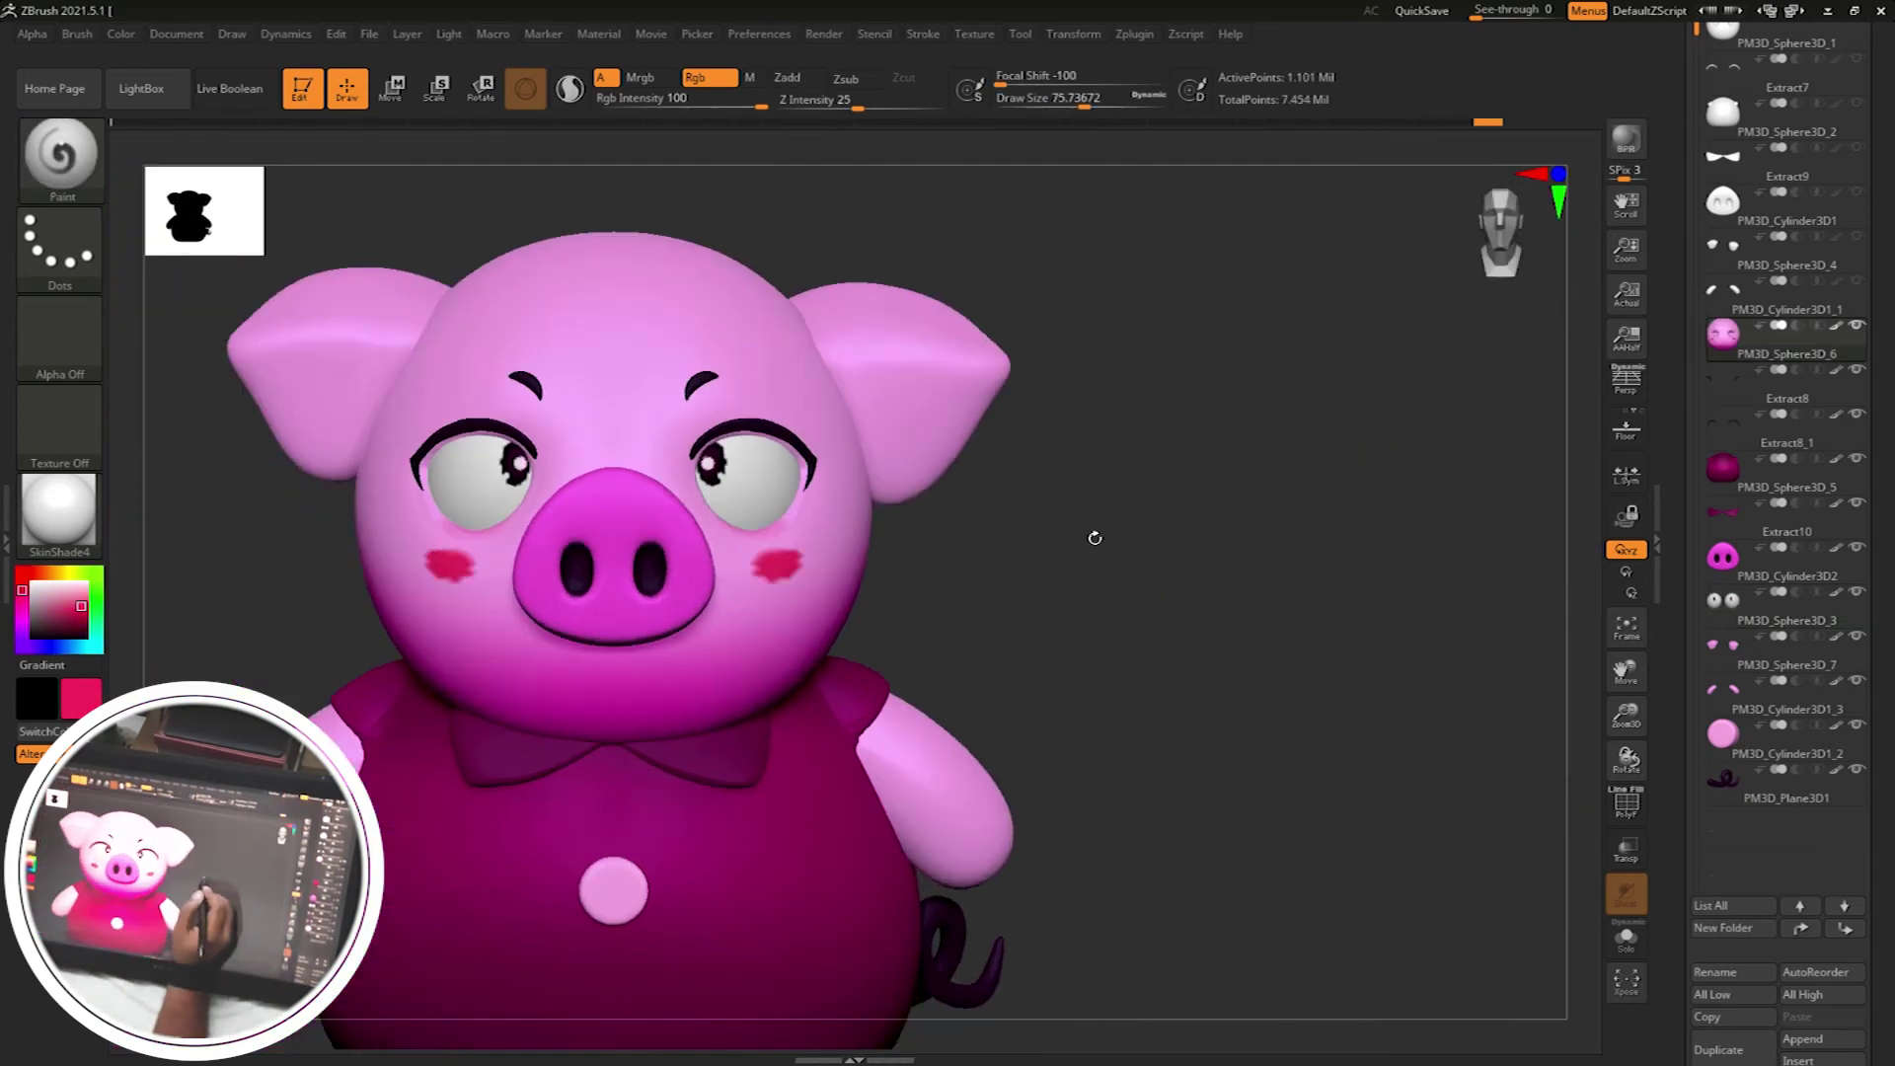
pyautogui.click(87, 604)
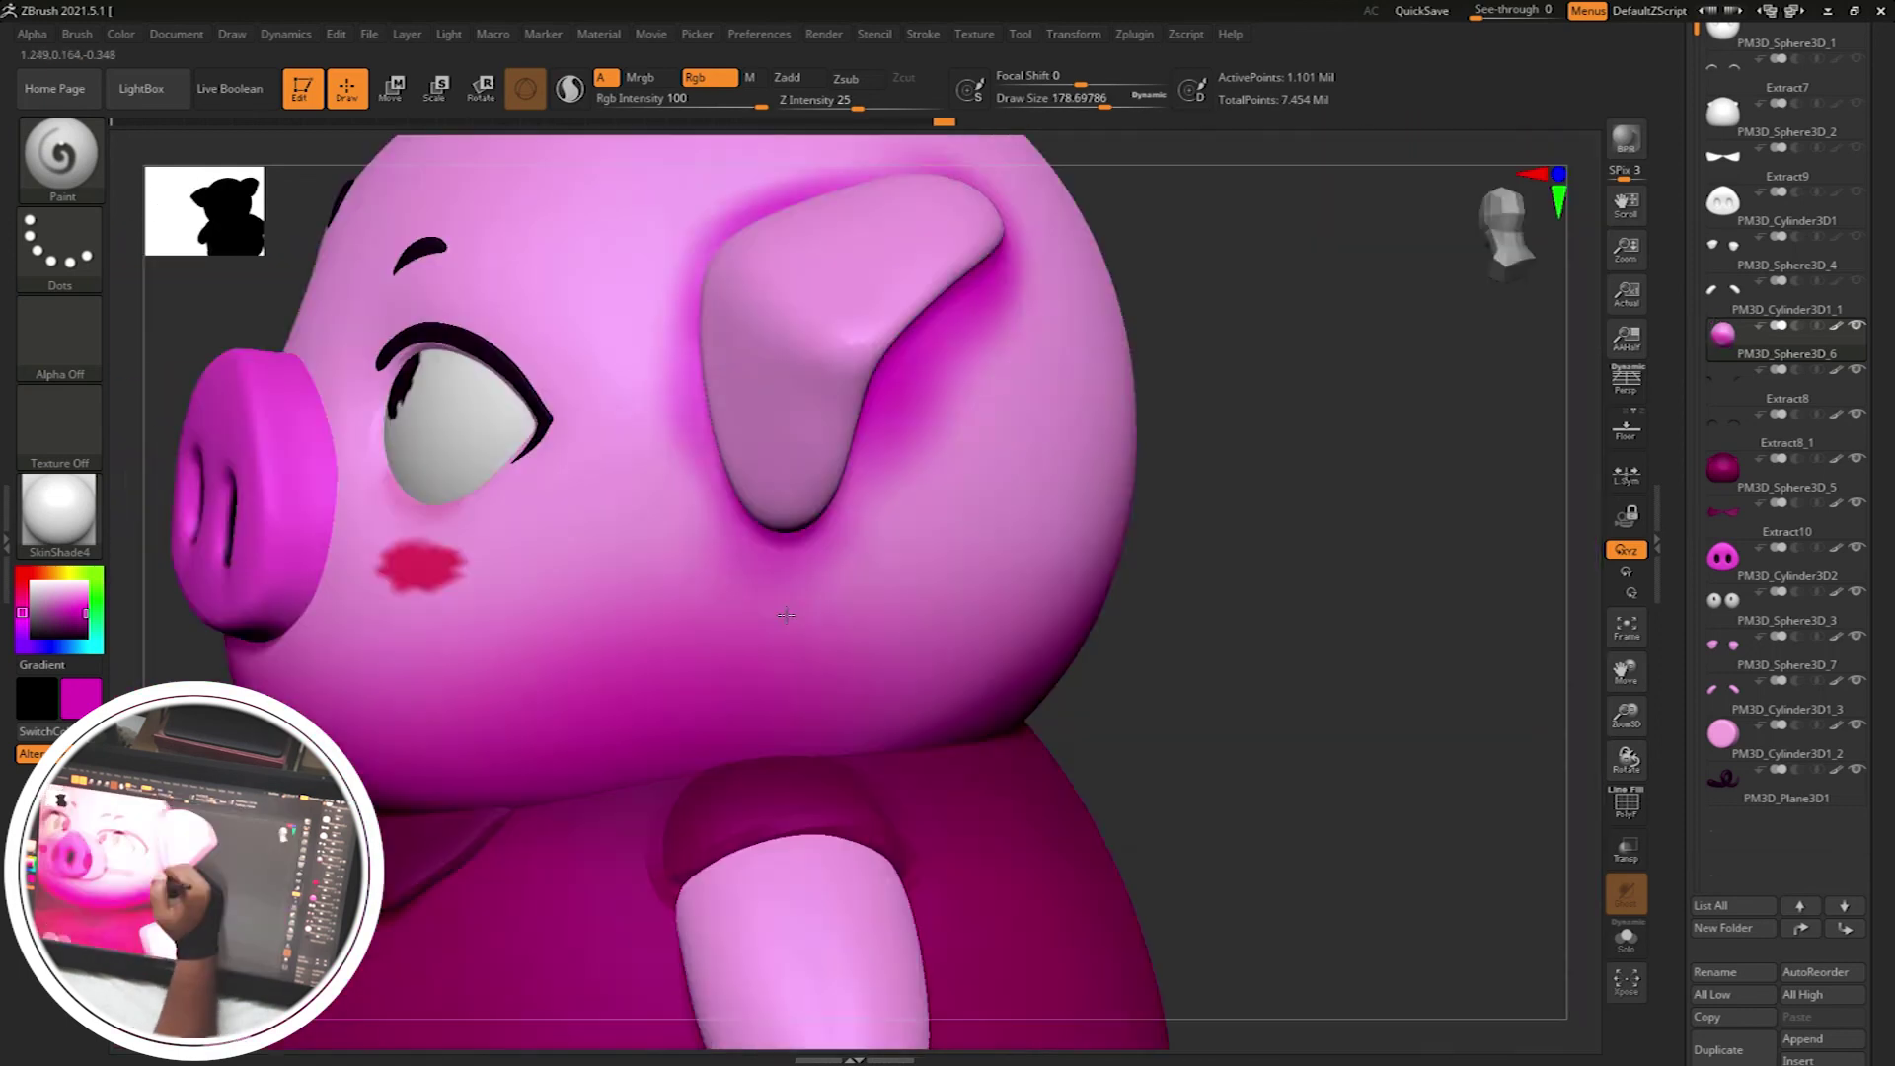